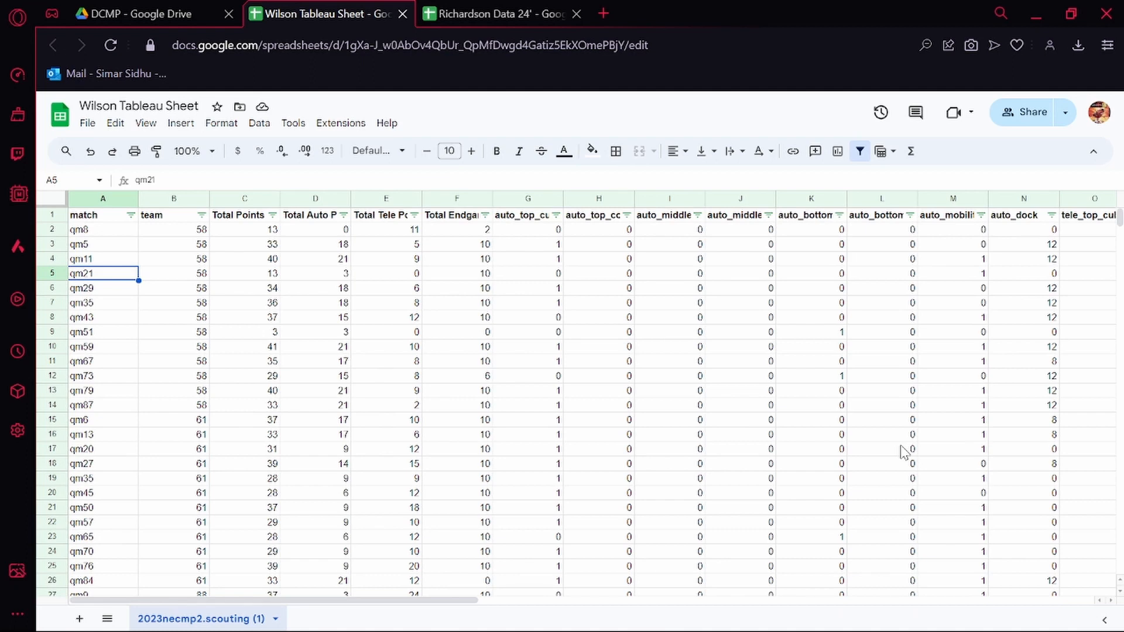
Step: Close the Richardson Data 24' spreadsheet and review the match and total points column headers in Wilson Tableau Sheet
left_click(577, 13)
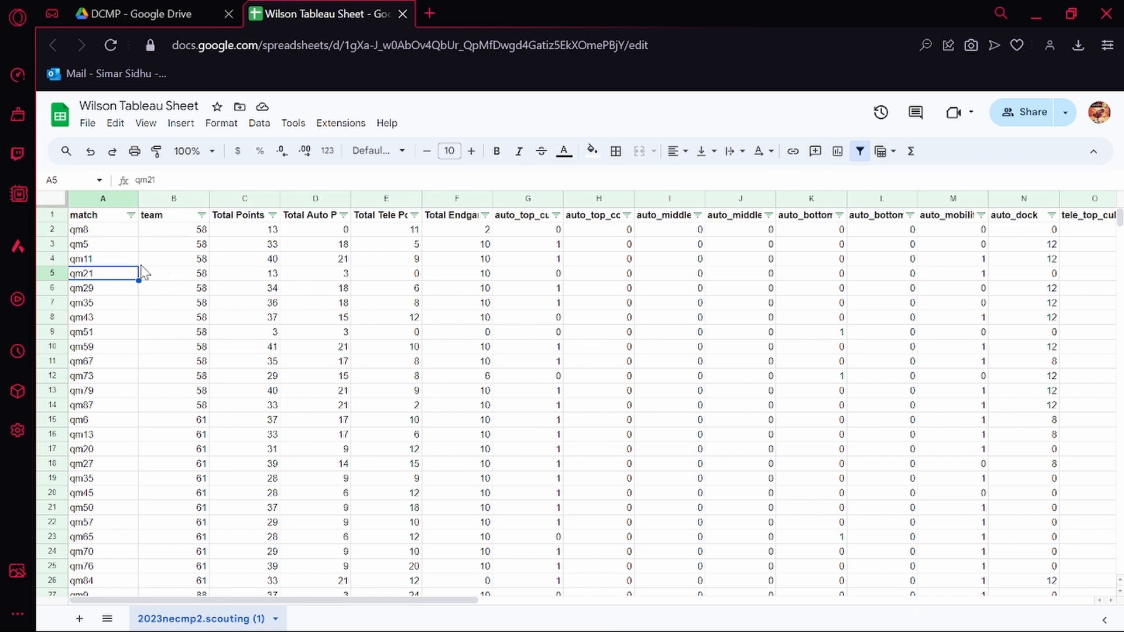
left_click(100, 246)
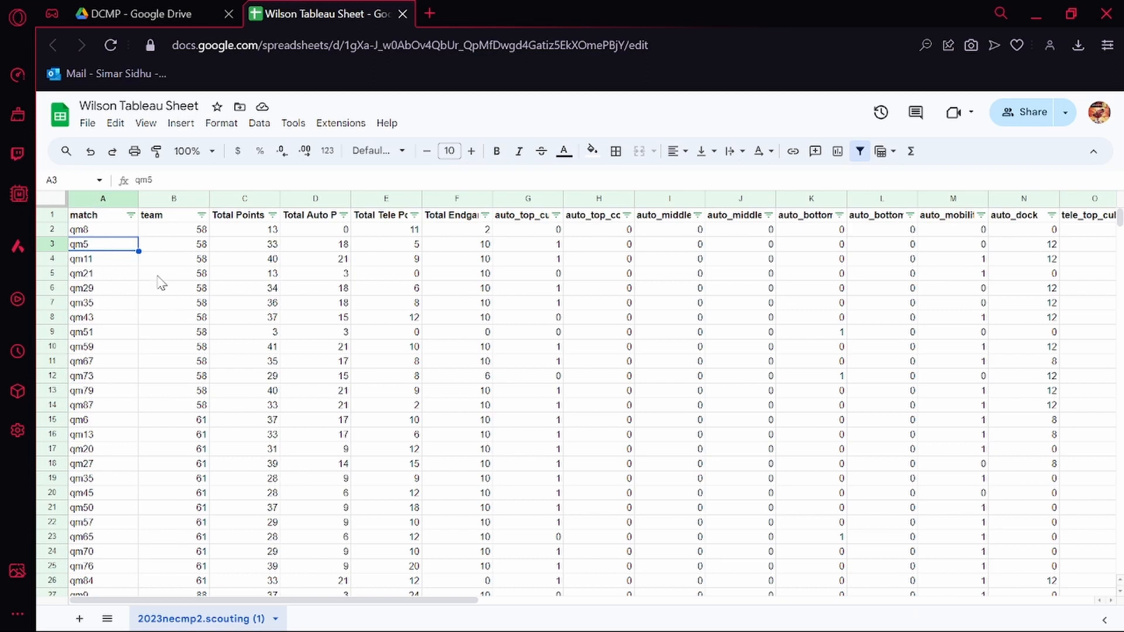
left_click(246, 215)
left_click(334, 217)
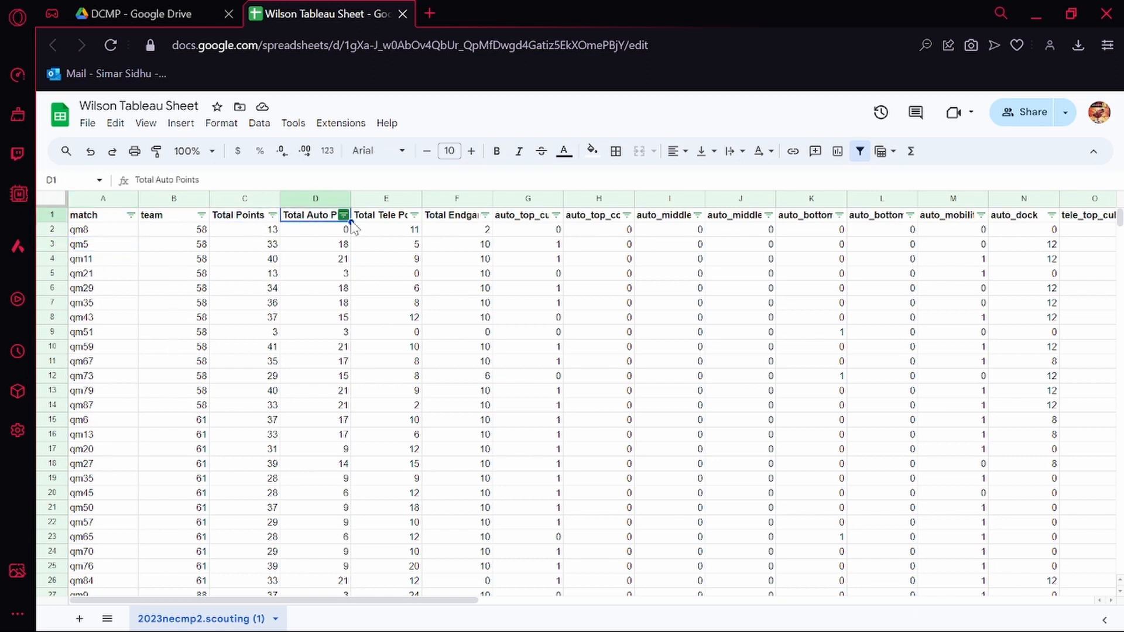
left_click(384, 218)
left_click(456, 223)
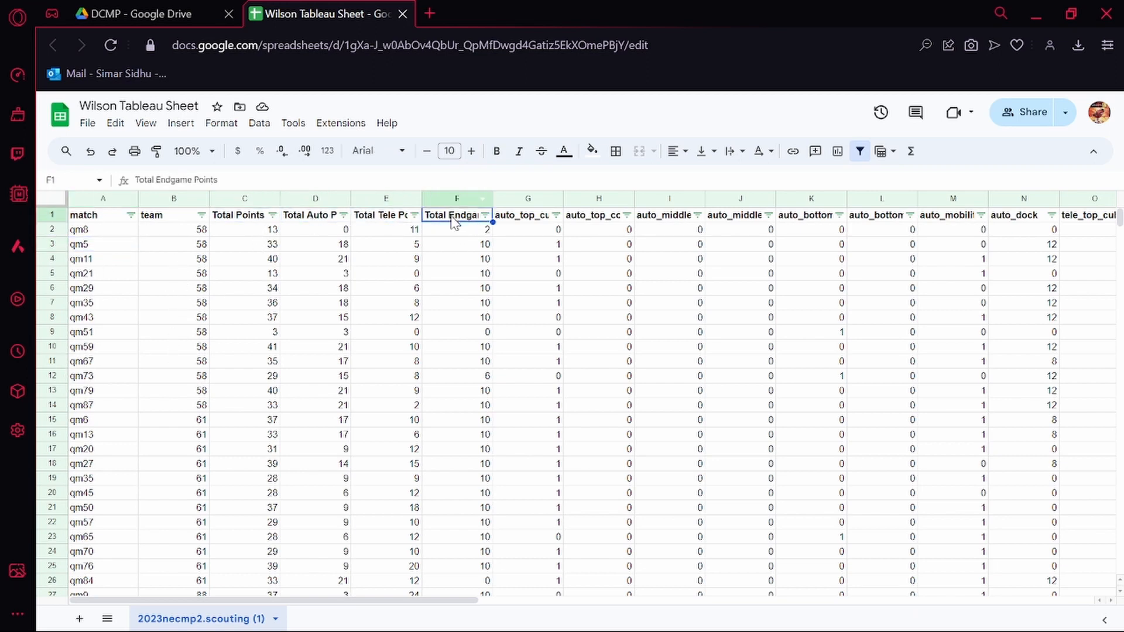
Step: Examine the auto scoring column headers of the scouting sheet, from the top cube column through mobility and dock
left_click(557, 222)
left_click(589, 221)
left_click(644, 221)
left_click(799, 222)
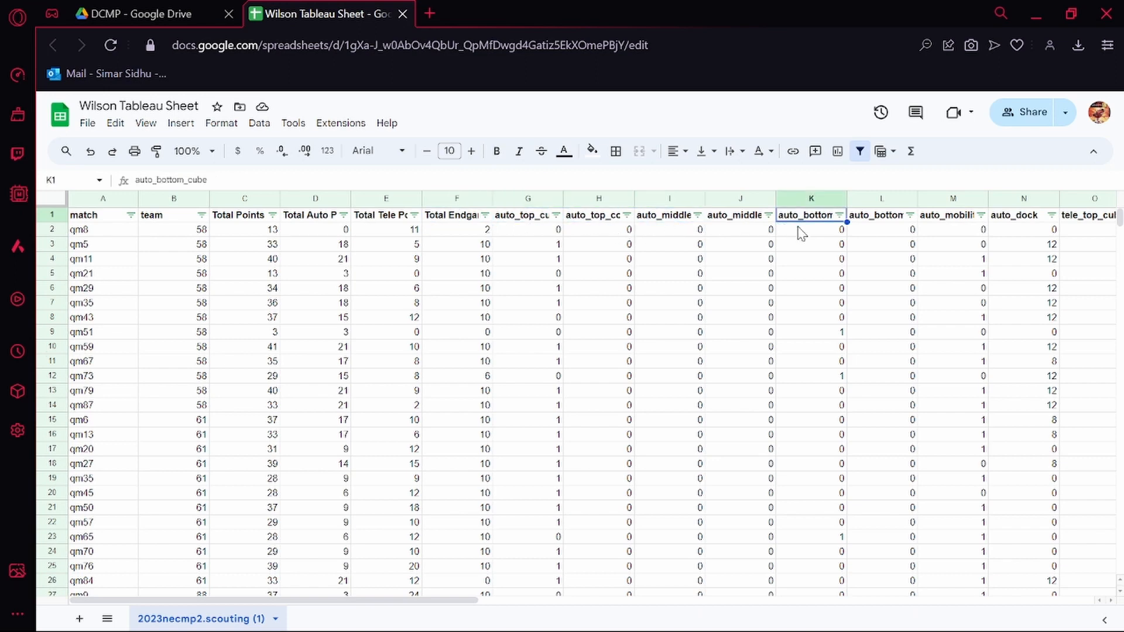
left_click(873, 221)
left_click(946, 221)
left_click(1084, 222)
left_click(909, 216)
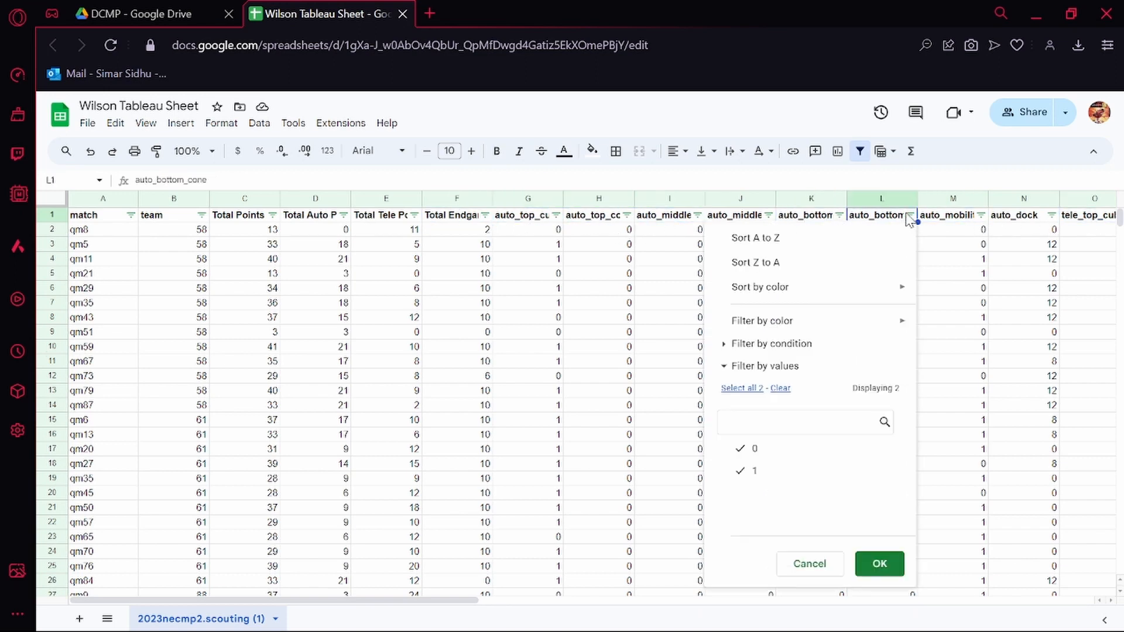
left_click(934, 223)
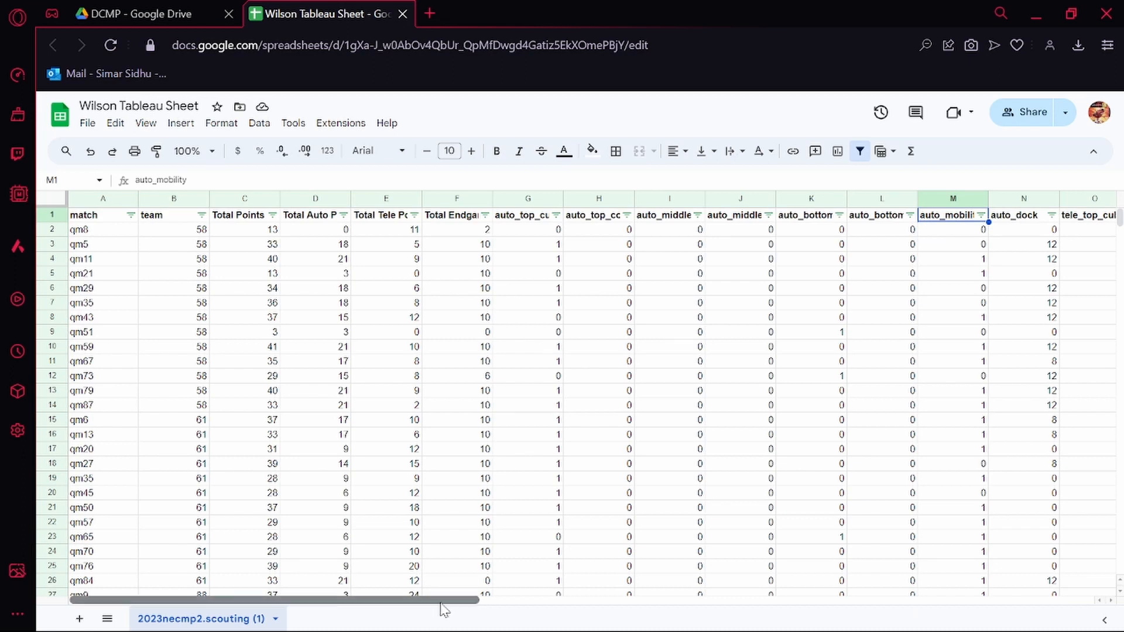
left_click_drag(444, 609, 540, 607)
left_click_drag(454, 610, 320, 598)
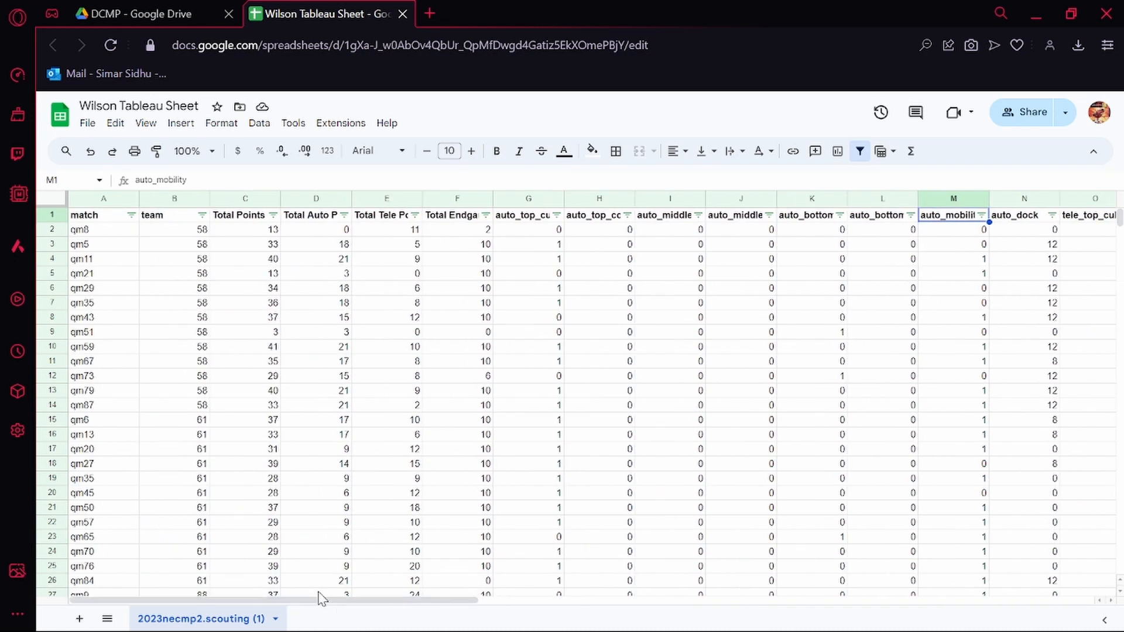
Step: Inspect the Total Auto Points formula in cell D2 and the scoring cells it references
left_click(456, 235)
left_click(405, 229)
left_click(326, 230)
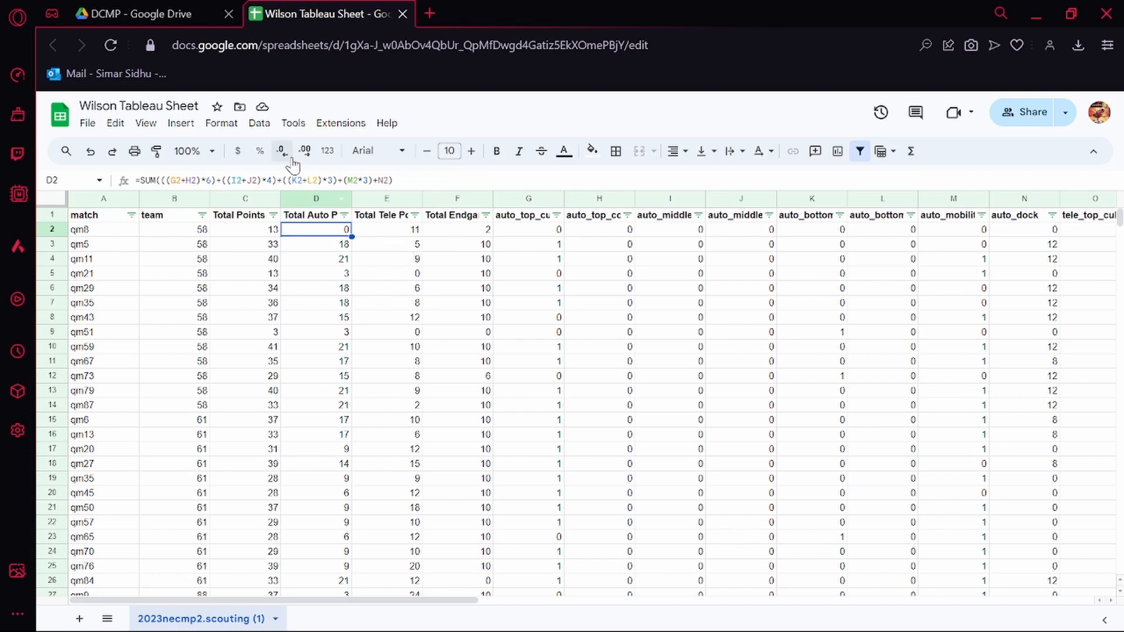
double_click(329, 234)
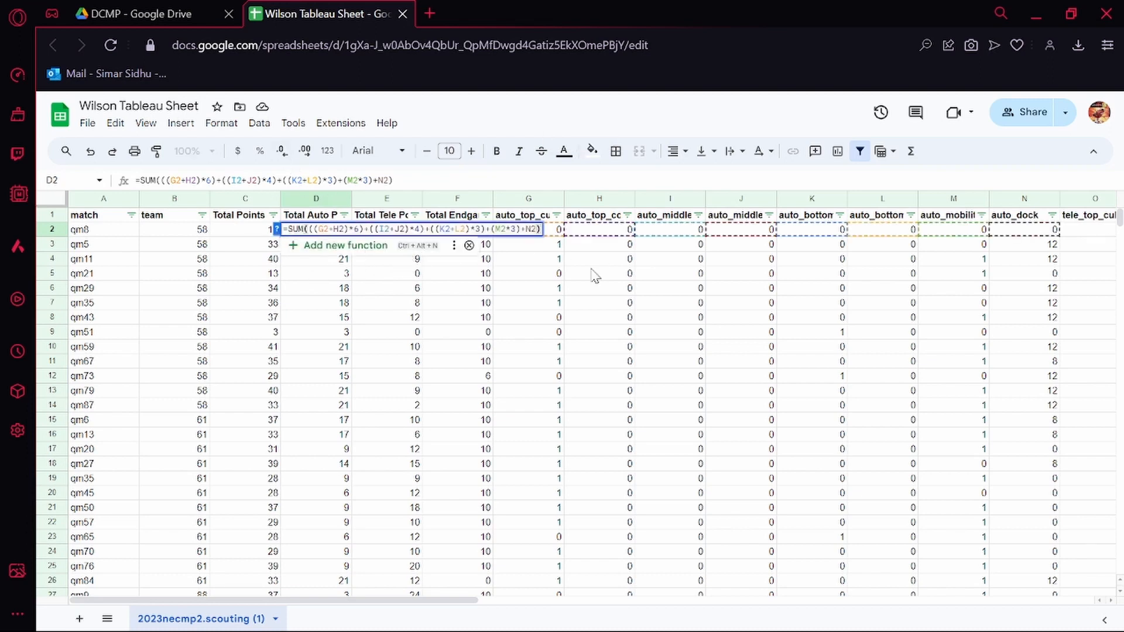
left_click(661, 292)
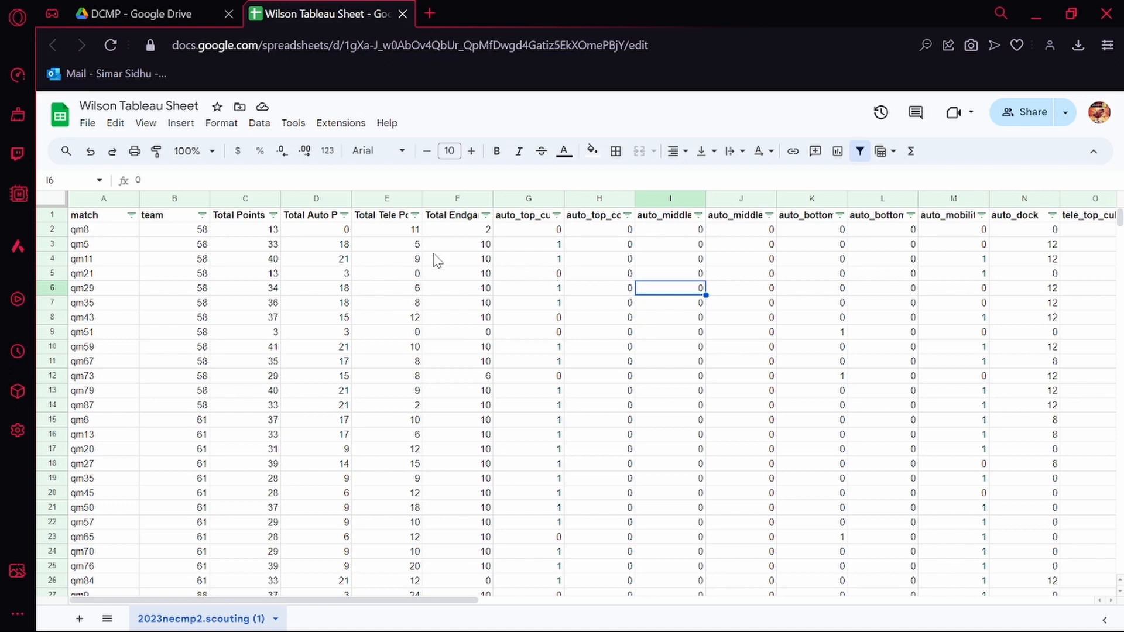
Step: Inspect the Total Tele Points formula in cell E2, highlighting its (O2+P2)*5 and (Q2+R2)*3 terms
double_click(380, 231)
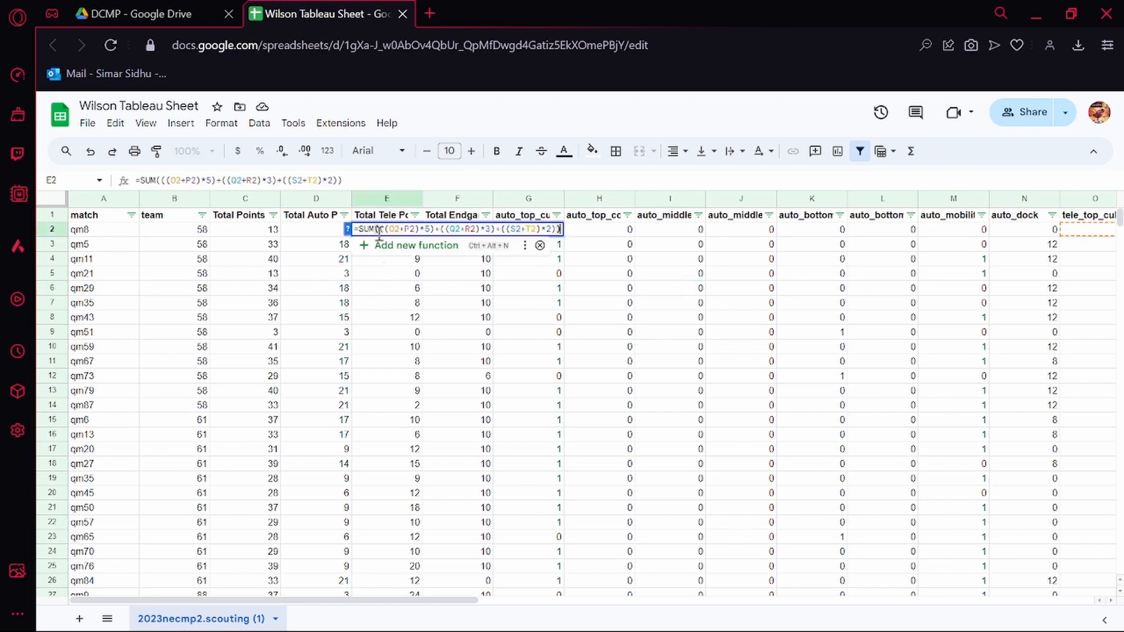
left_click(411, 229)
left_click(431, 229)
left_click_drag(431, 229, 384, 229)
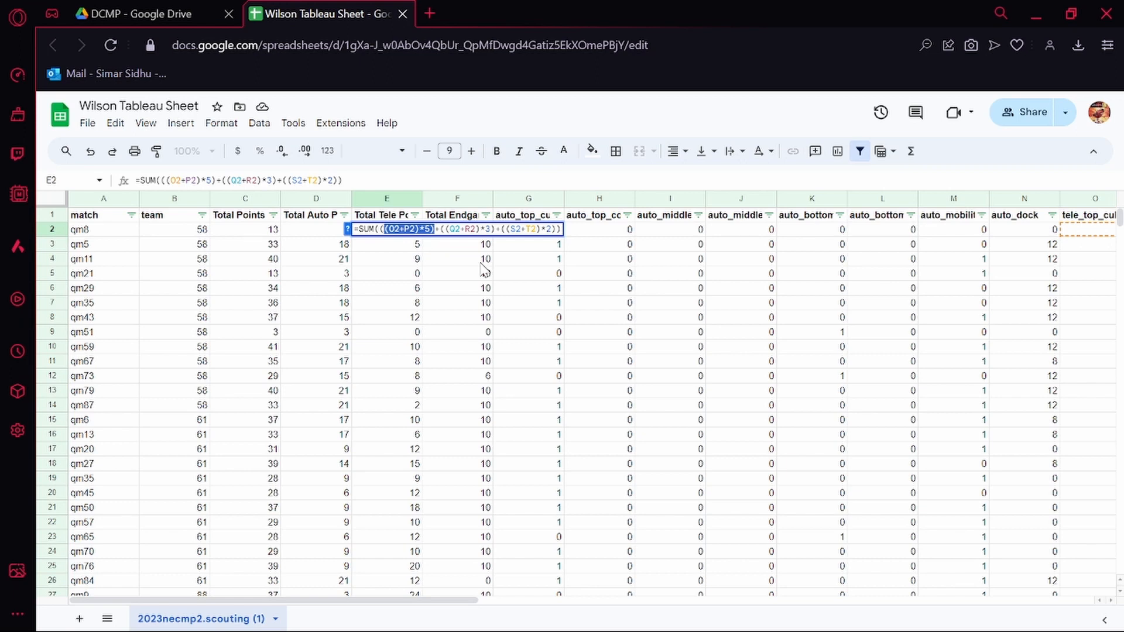
left_click(446, 228)
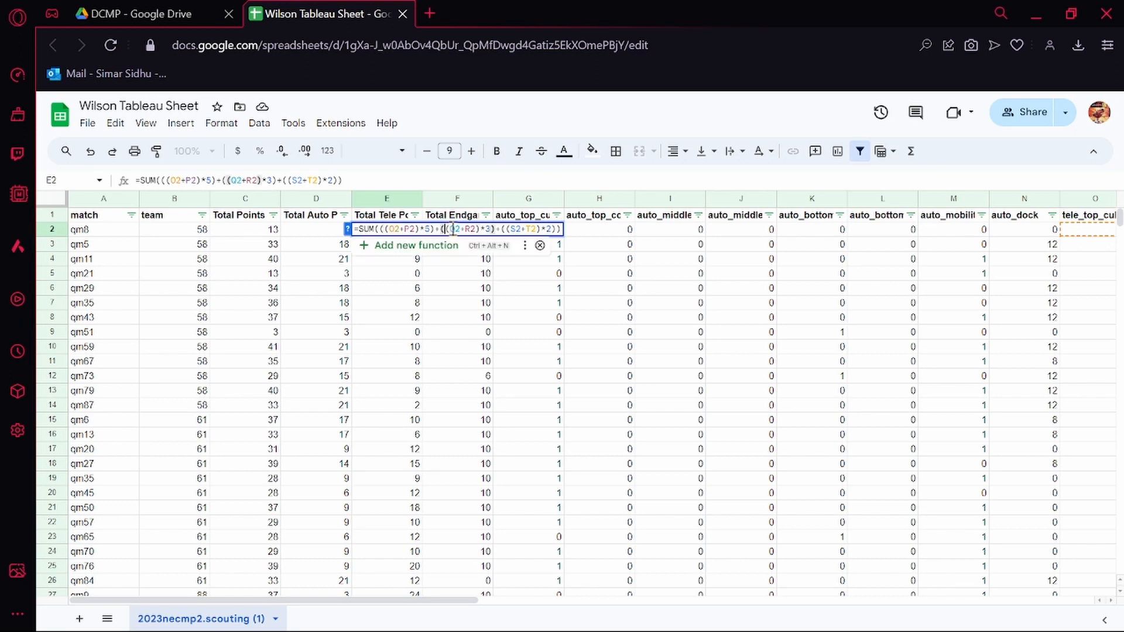
left_click_drag(446, 228, 499, 229)
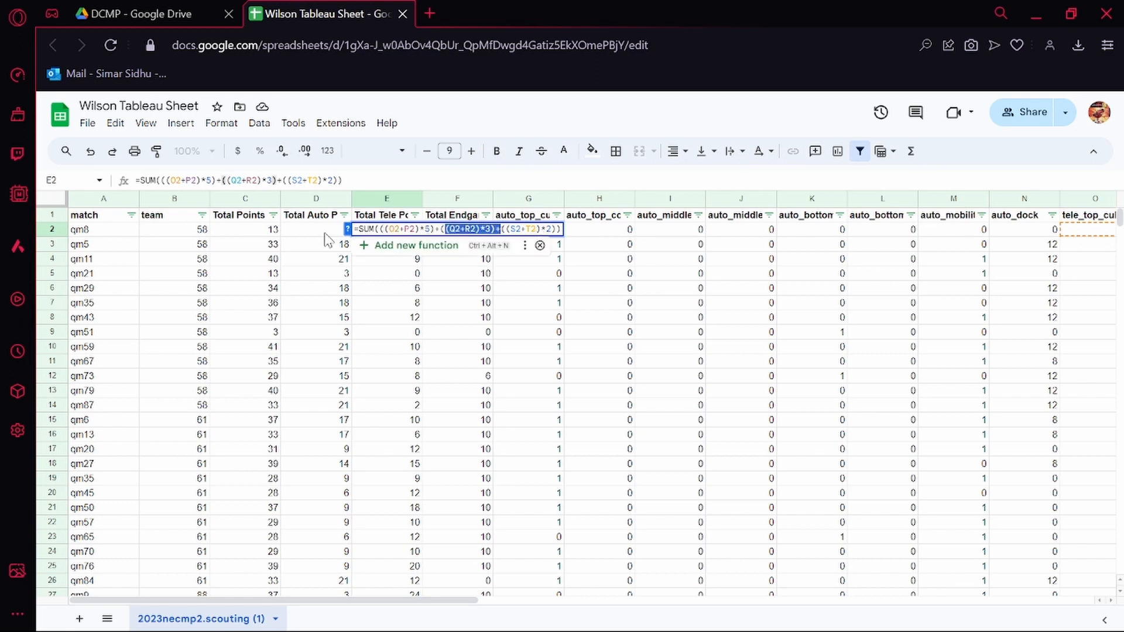
left_click(453, 288)
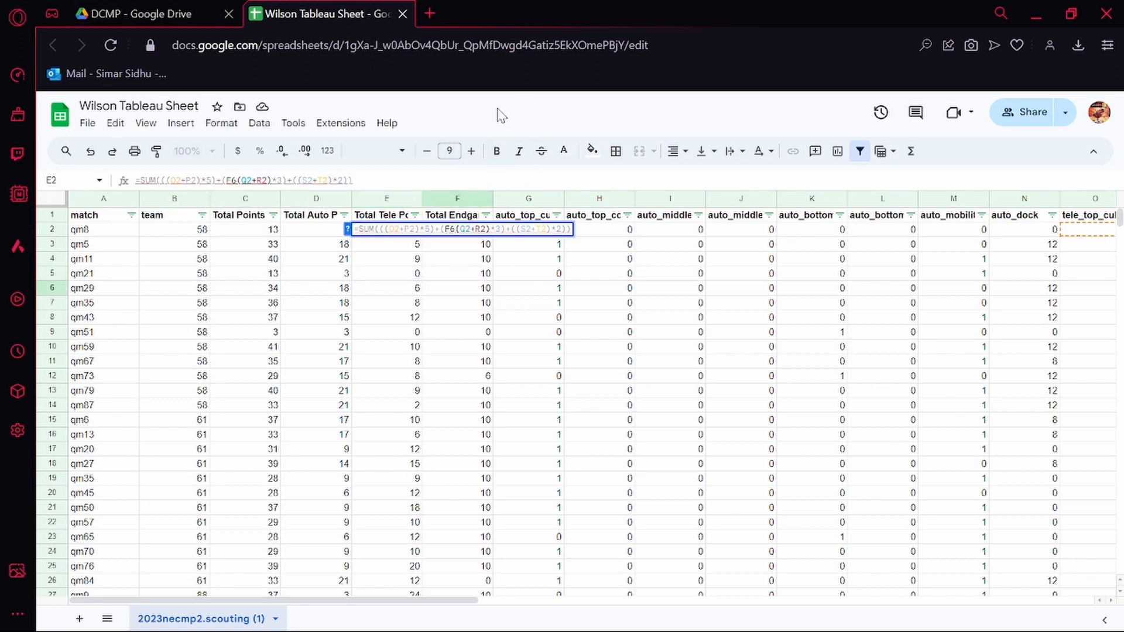
left_click(508, 350)
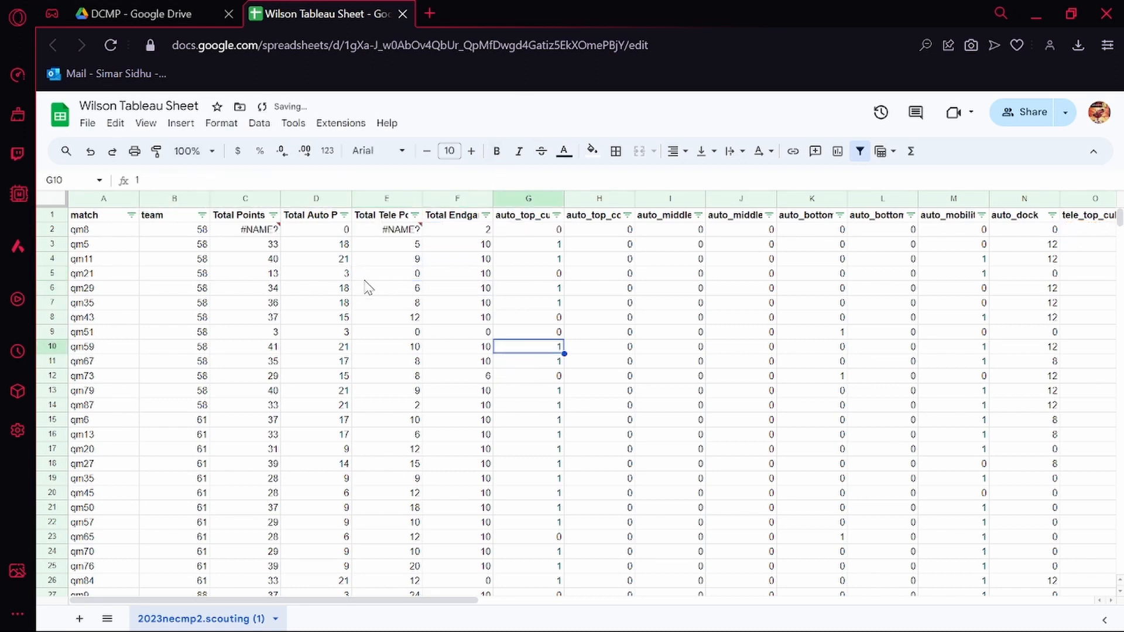
key("ctrl+z")
Step: Review the row 2 formulas of the total auto, total tele and overall total points columns
left_click(317, 231)
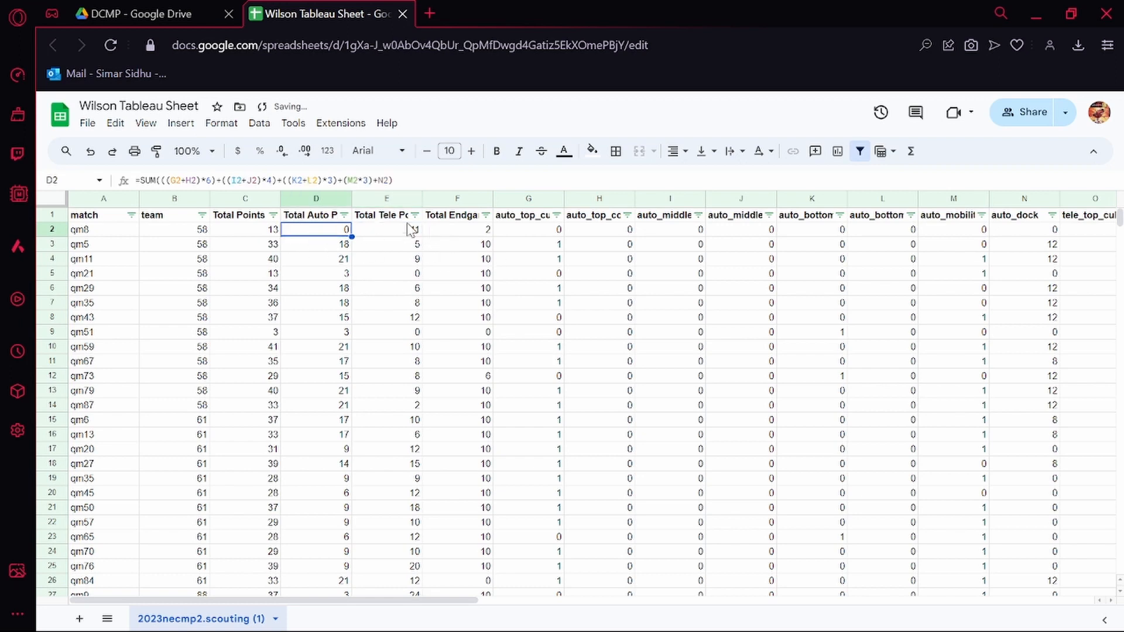
key("Right")
key("Right")
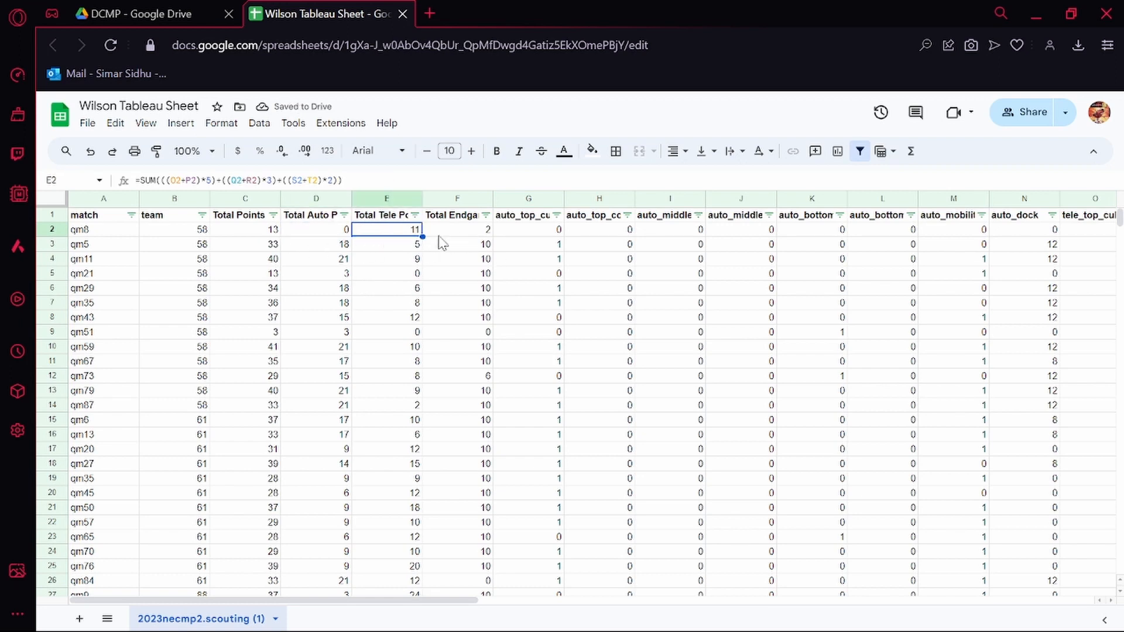
left_click(269, 232)
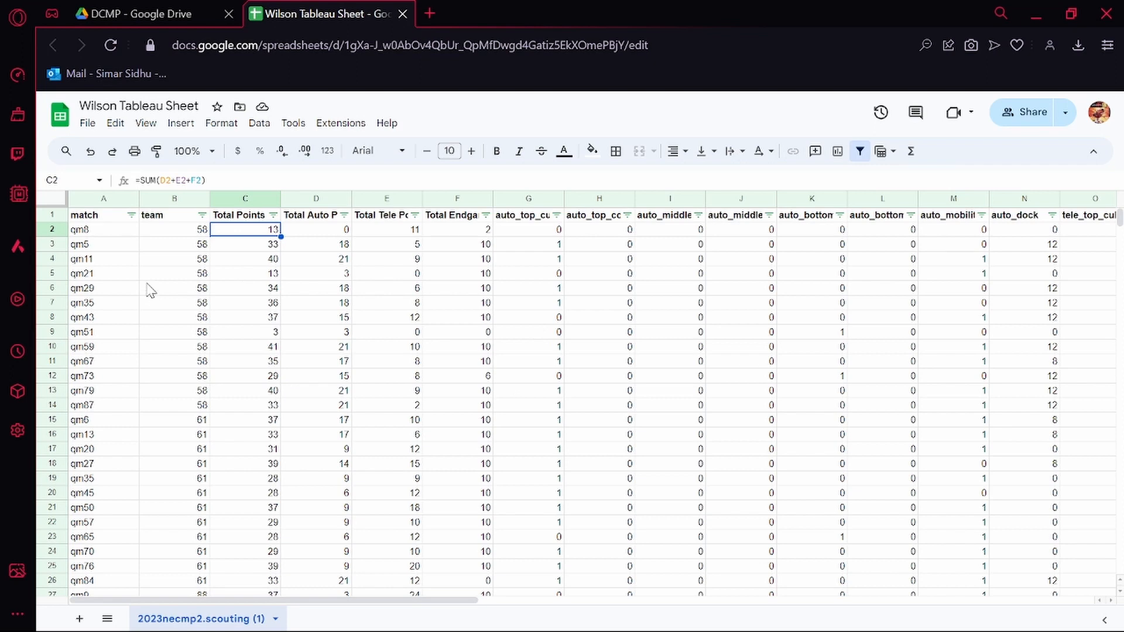
Step: Download the Wilson Tableau Sheet as a Microsoft Excel (.xlsx) file
left_click(83, 128)
mouse_move(164, 299)
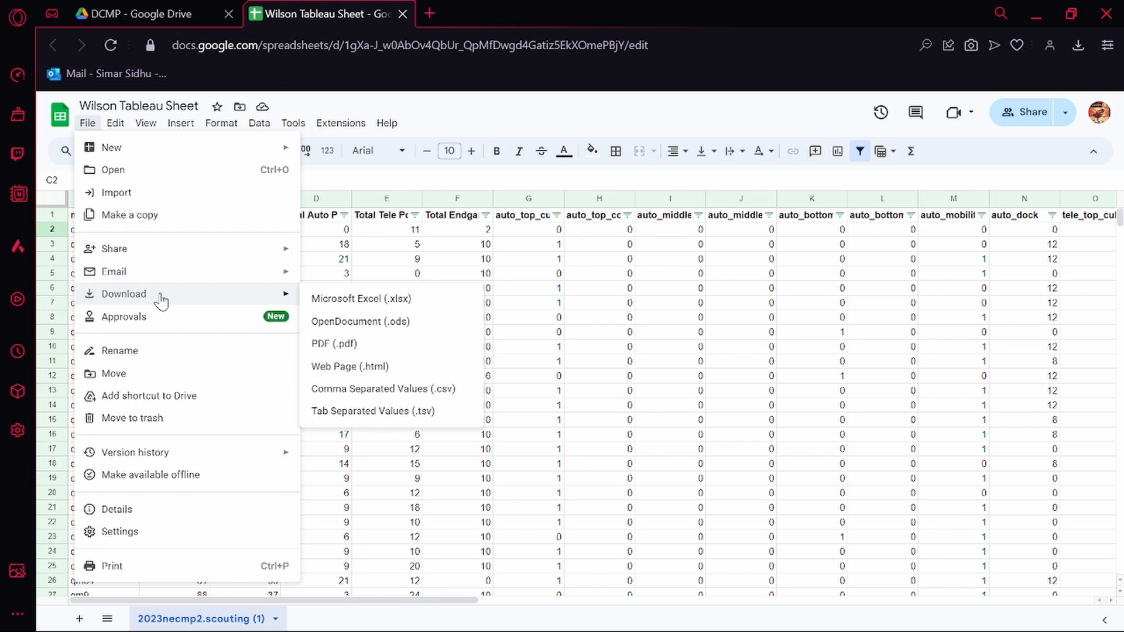
left_click(345, 300)
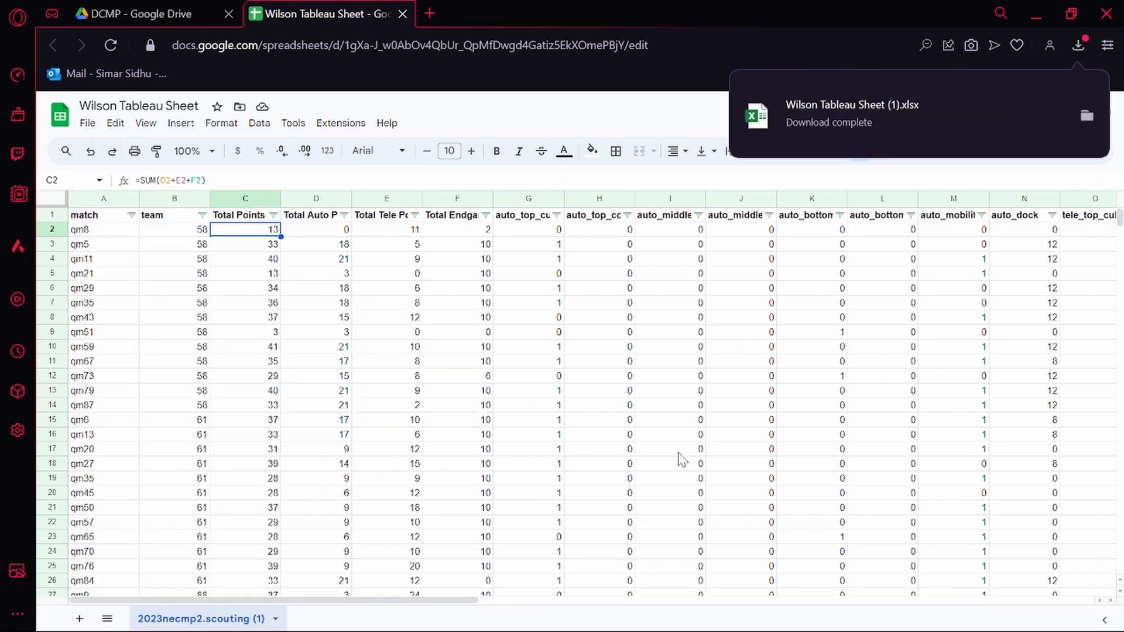
Step: Launch Tableau Public
key("super")
type("tab")
key("Return")
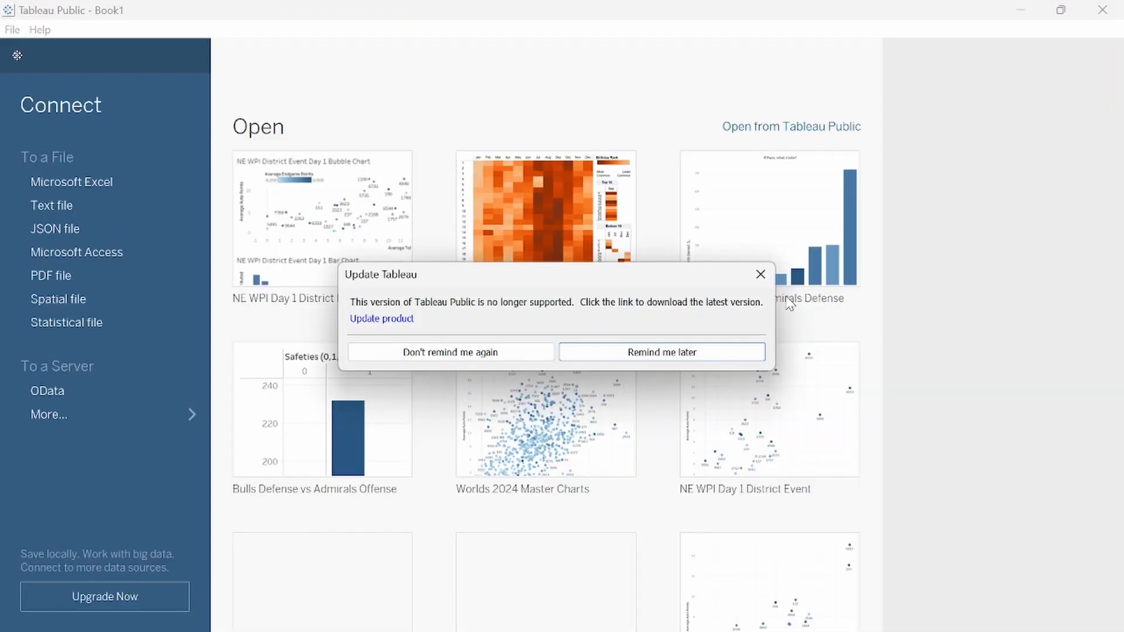
Step: Dismiss the update notice and connect to the downloaded Excel workbook Wilson Tableau Sheet (1).xlsx
left_click(760, 274)
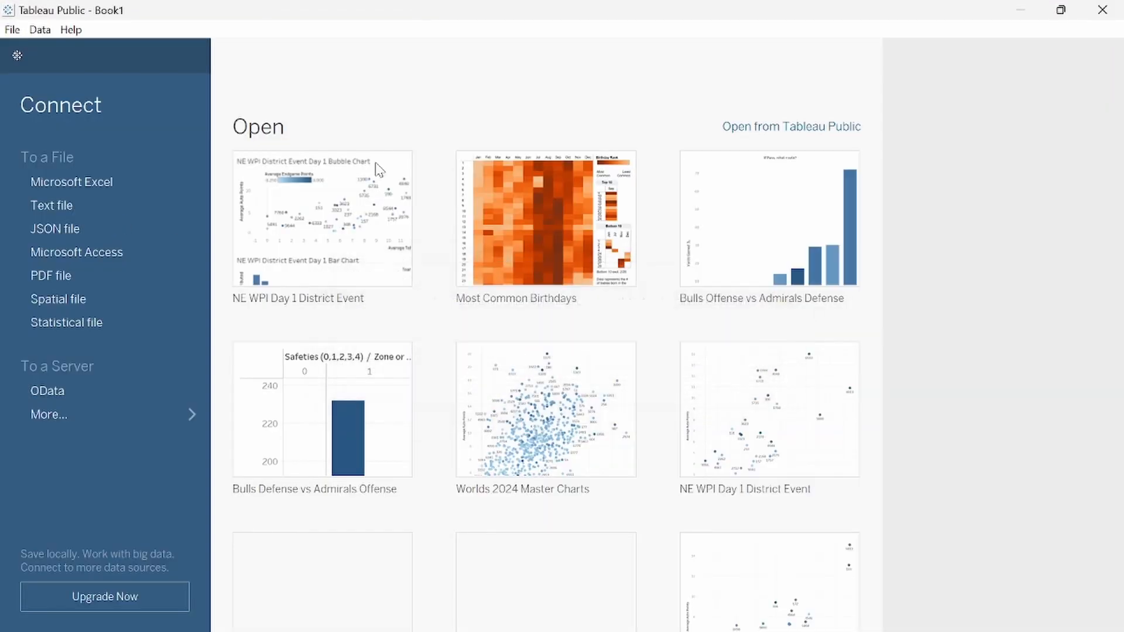
left_click(112, 184)
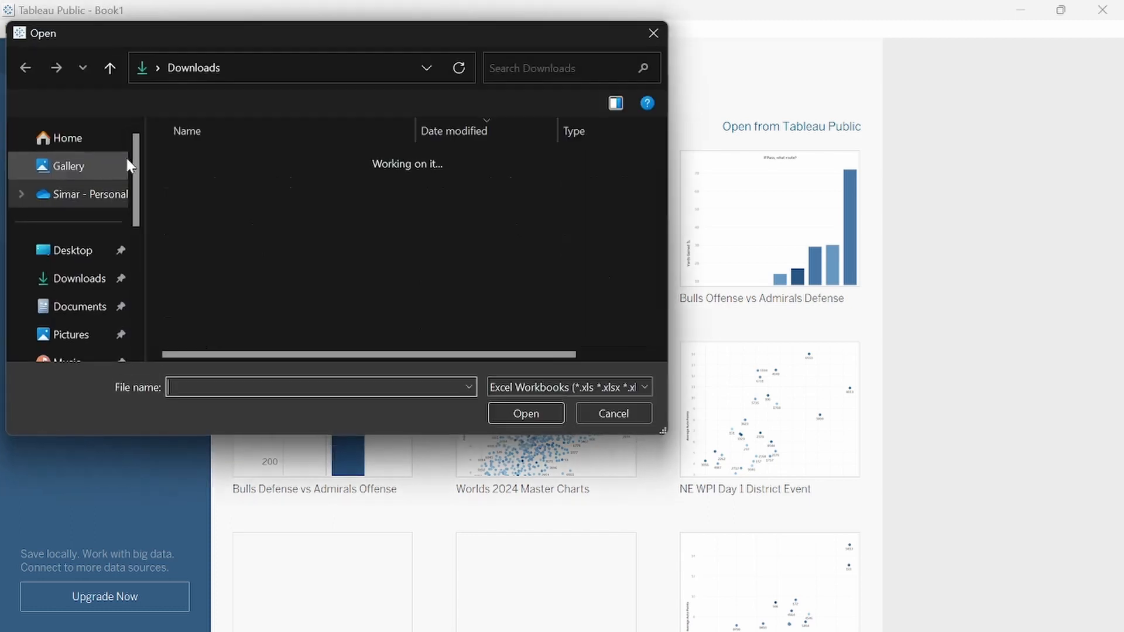
double_click(277, 182)
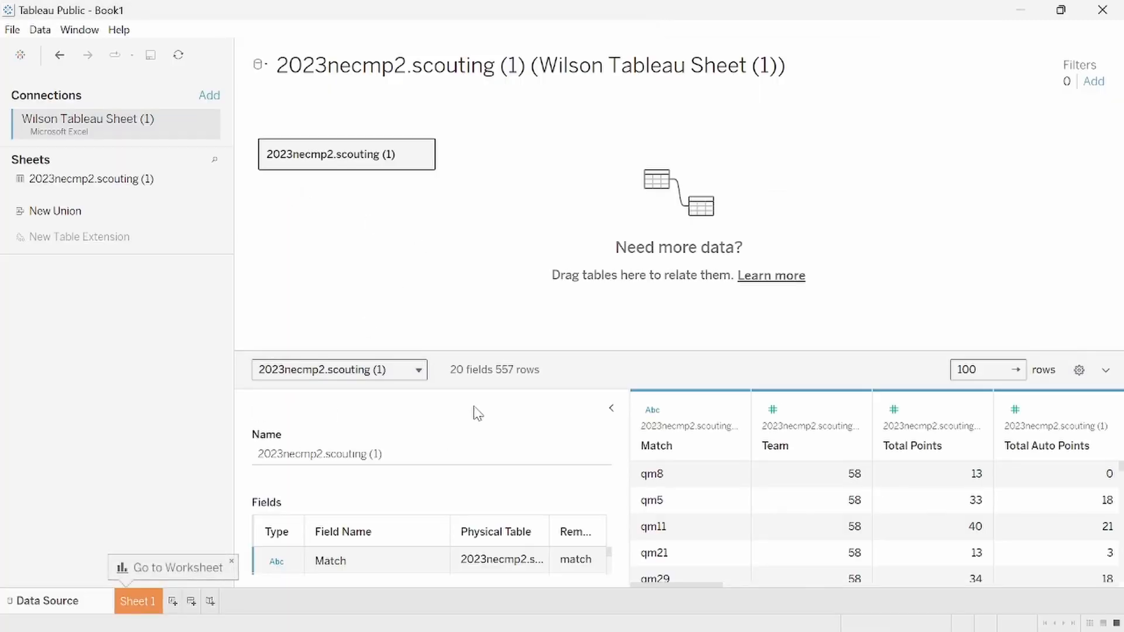
Step: Add a blank sheet to the Google Sheets workbook, delete it again and return to Tableau Public
key("alt+Tab")
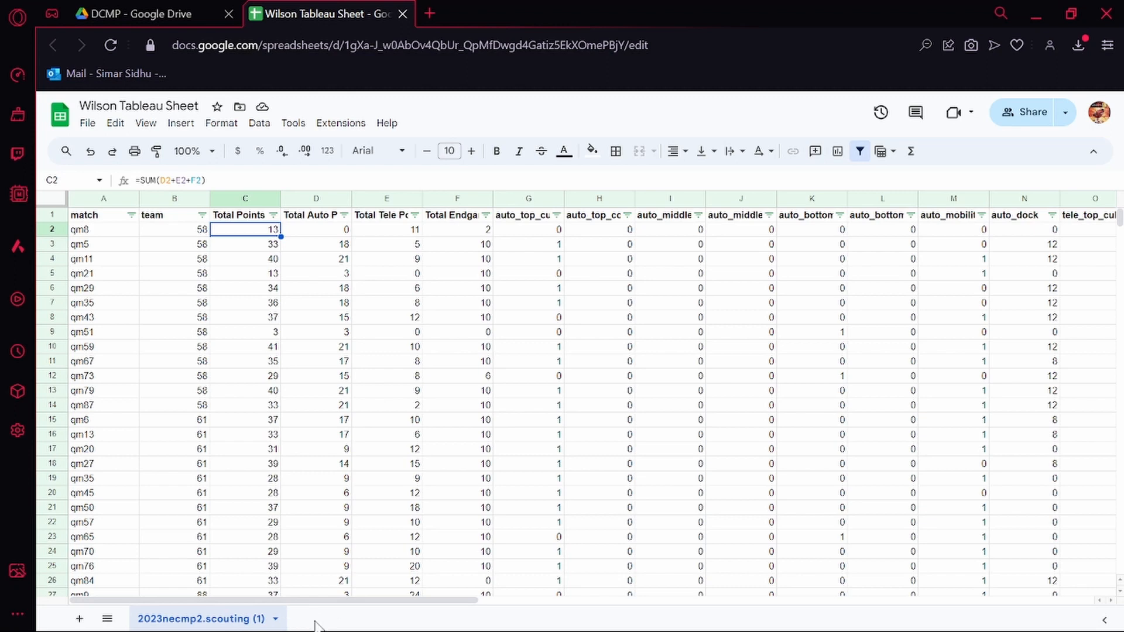
left_click(76, 619)
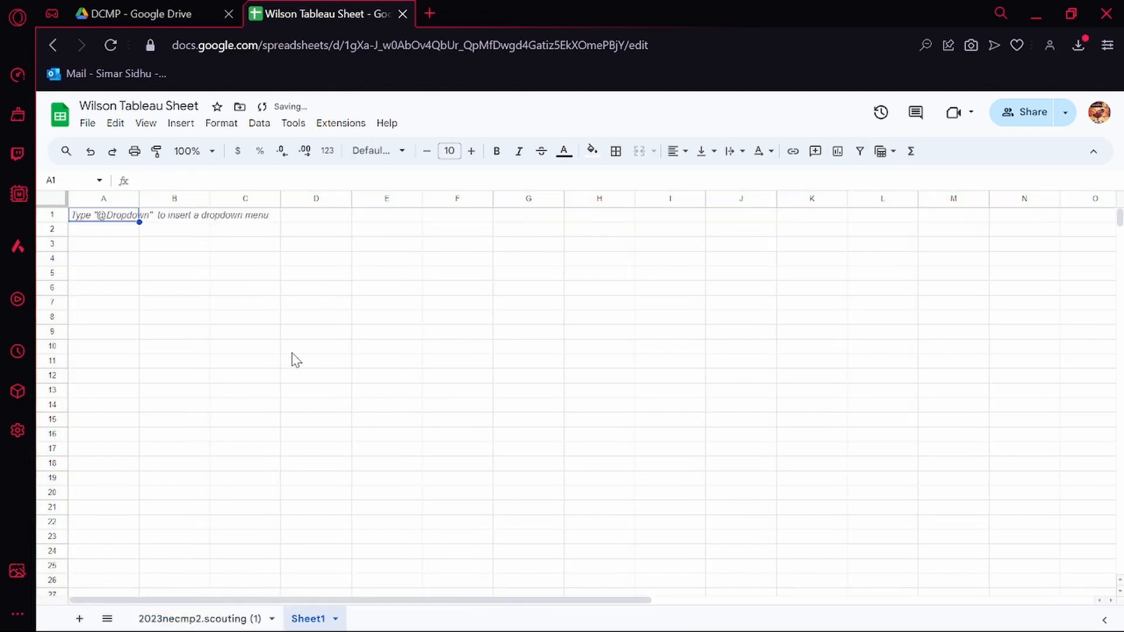
right_click(314, 621)
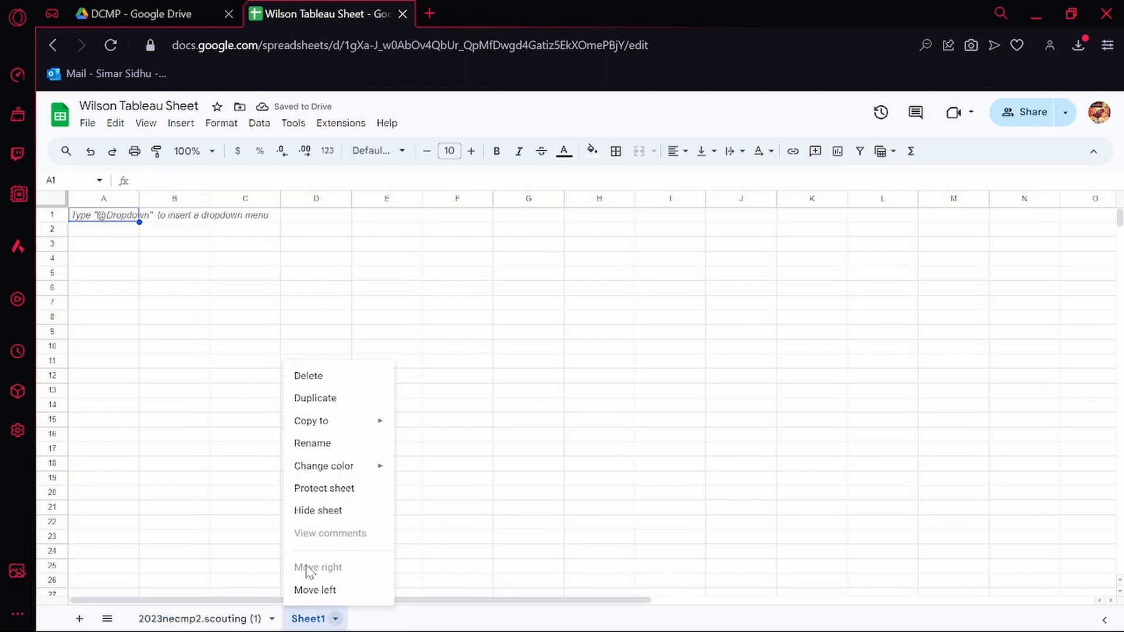
left_click(311, 377)
key("alt+Tab")
key("alt+Tab")
key("alt+Tab")
key("alt+Tab")
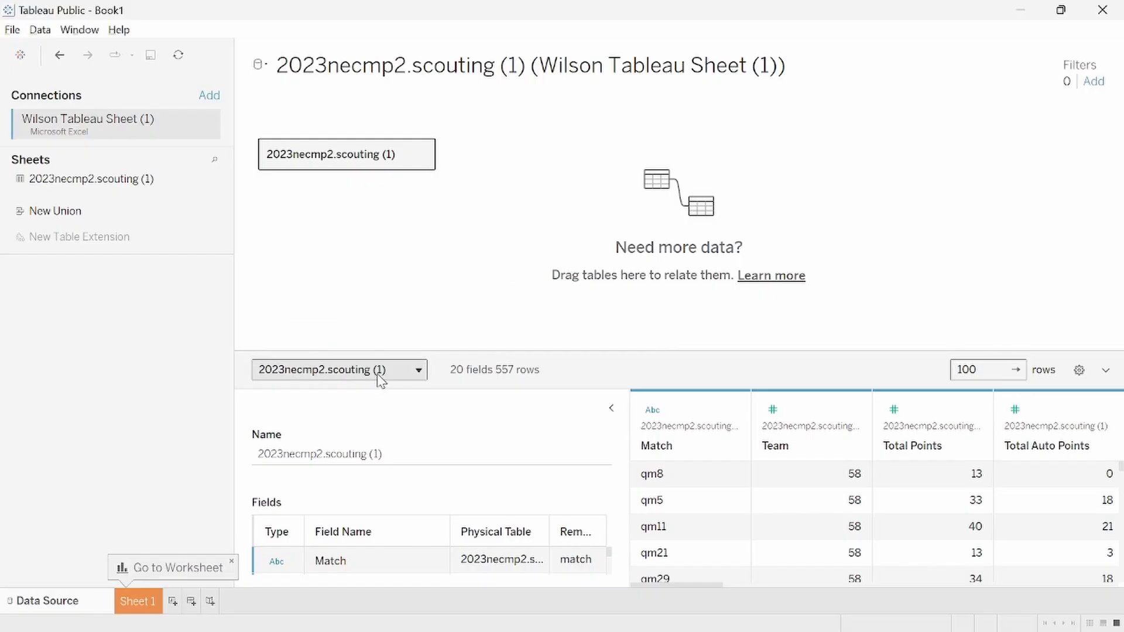
Step: Check the data type options of the Match field and set the Team field's data type to String
mouse_move(85, 183)
left_mouse_down()
mouse_move(382, 191)
mouse_move(83, 186)
left_mouse_up()
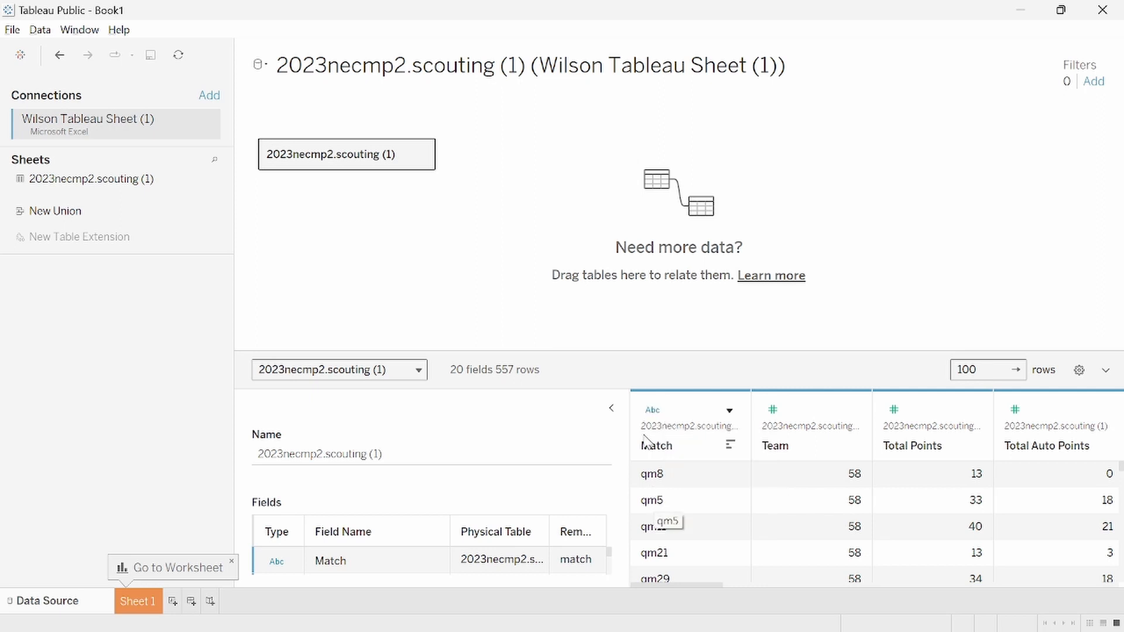
left_click(650, 411)
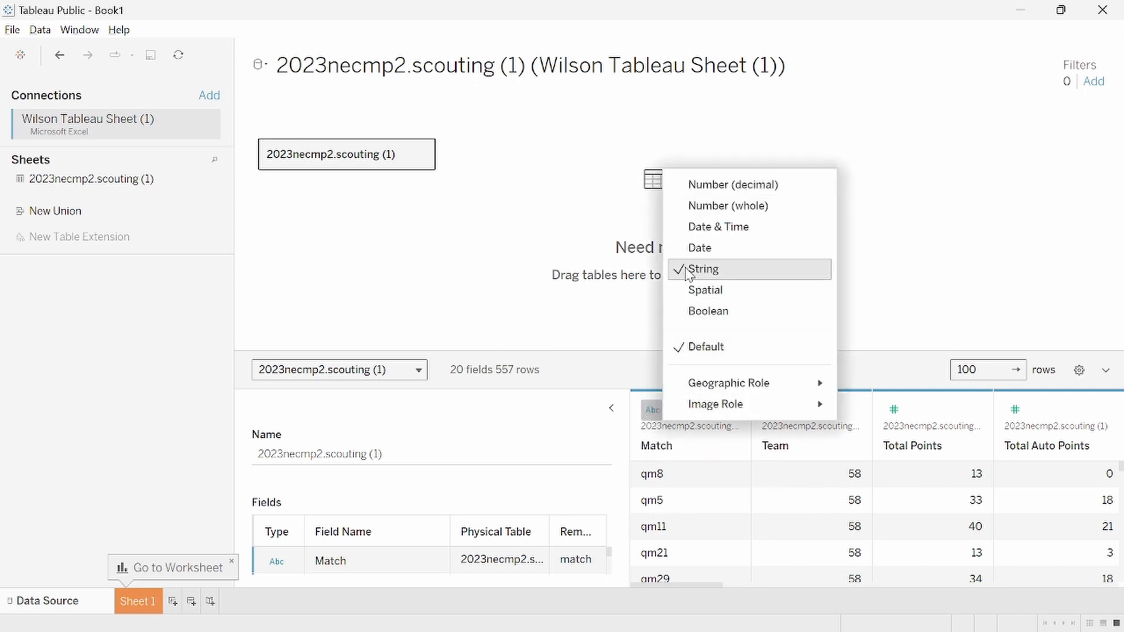
left_click(695, 465)
left_click(679, 310)
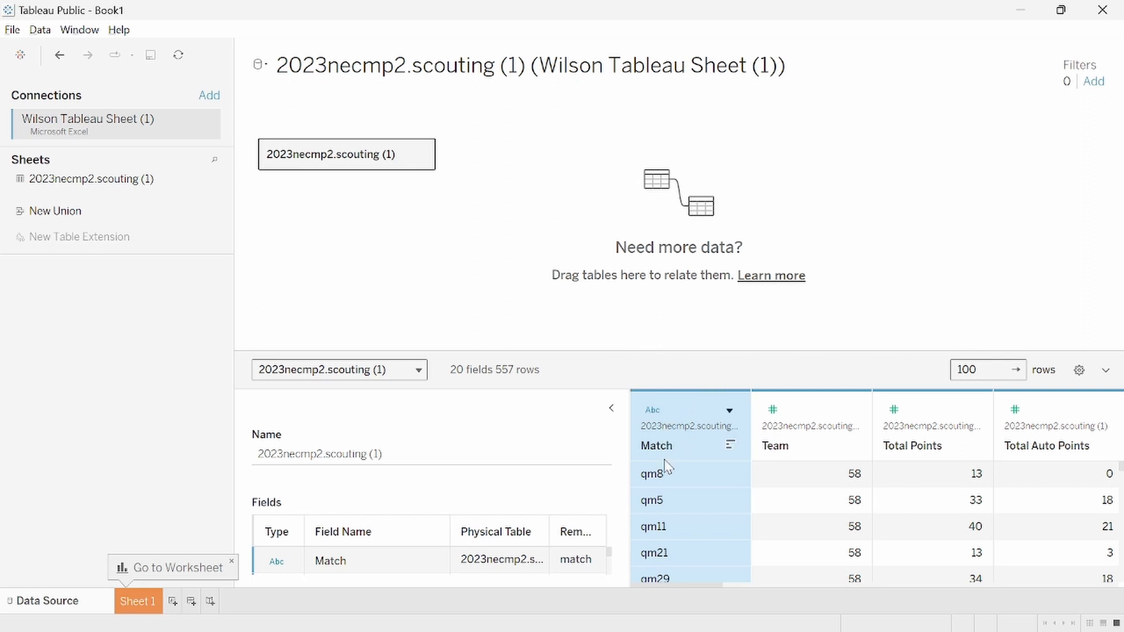
left_click(774, 411)
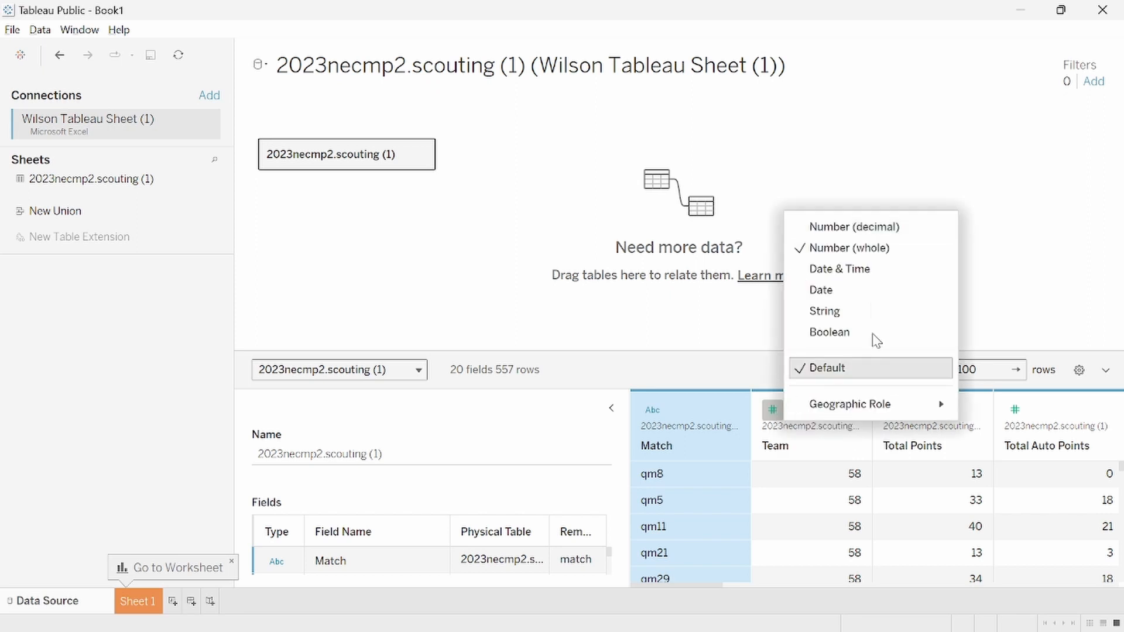
left_click(837, 312)
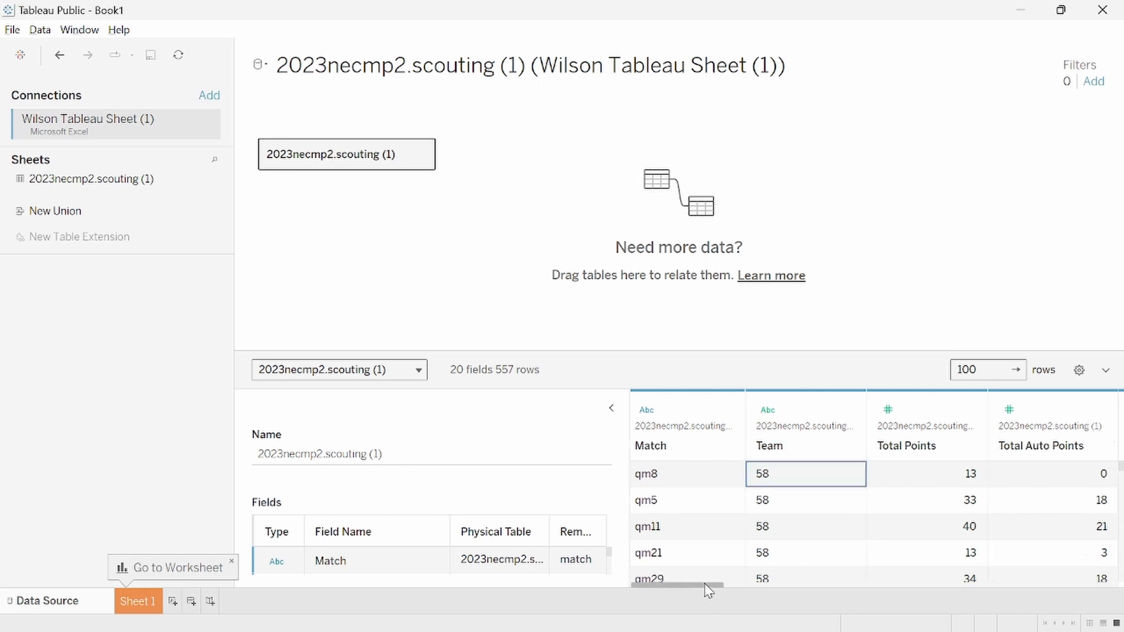
Step: Look through the remaining data source fields and check the data type options of the Tele Bottomcone field
left_click_drag(708, 586, 1099, 604)
left_click(1011, 409)
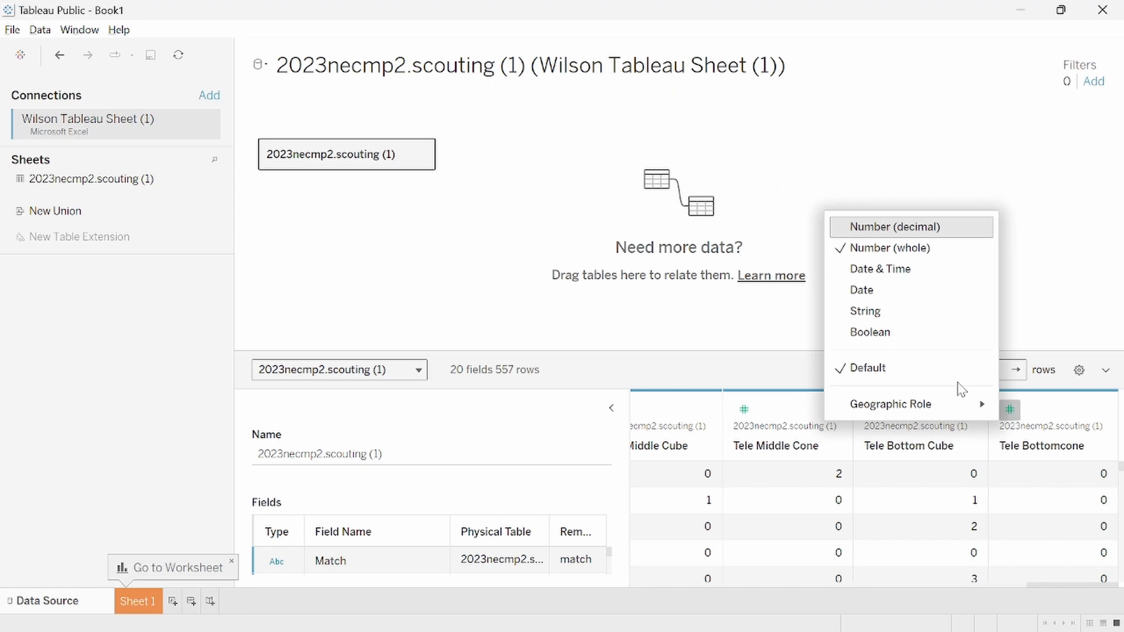
left_click(770, 369)
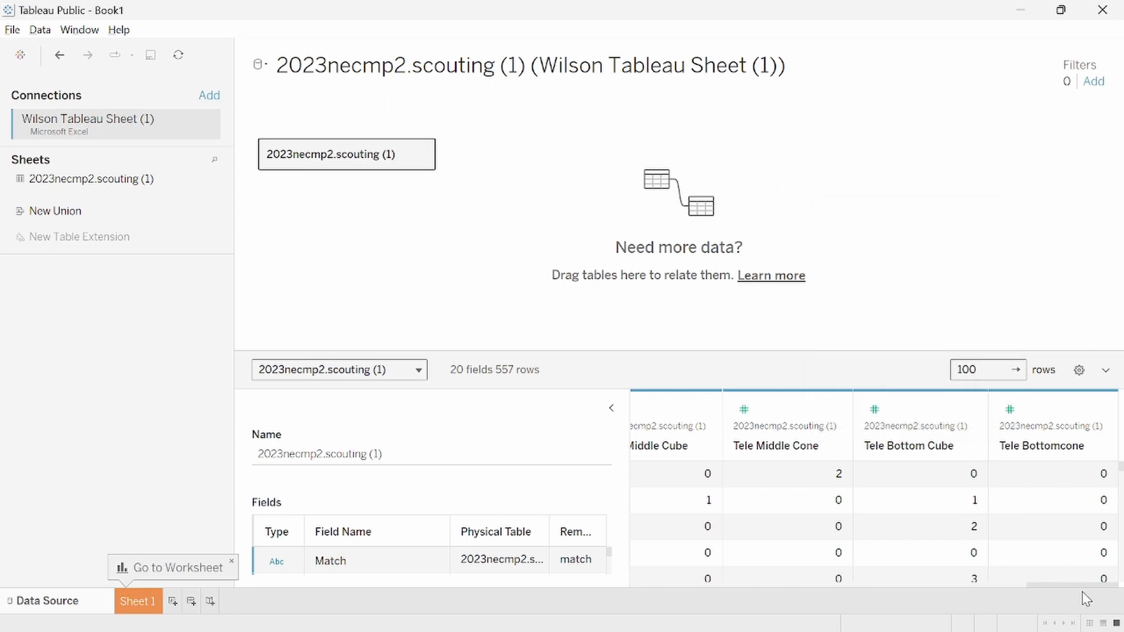
left_click_drag(1071, 585, 557, 603)
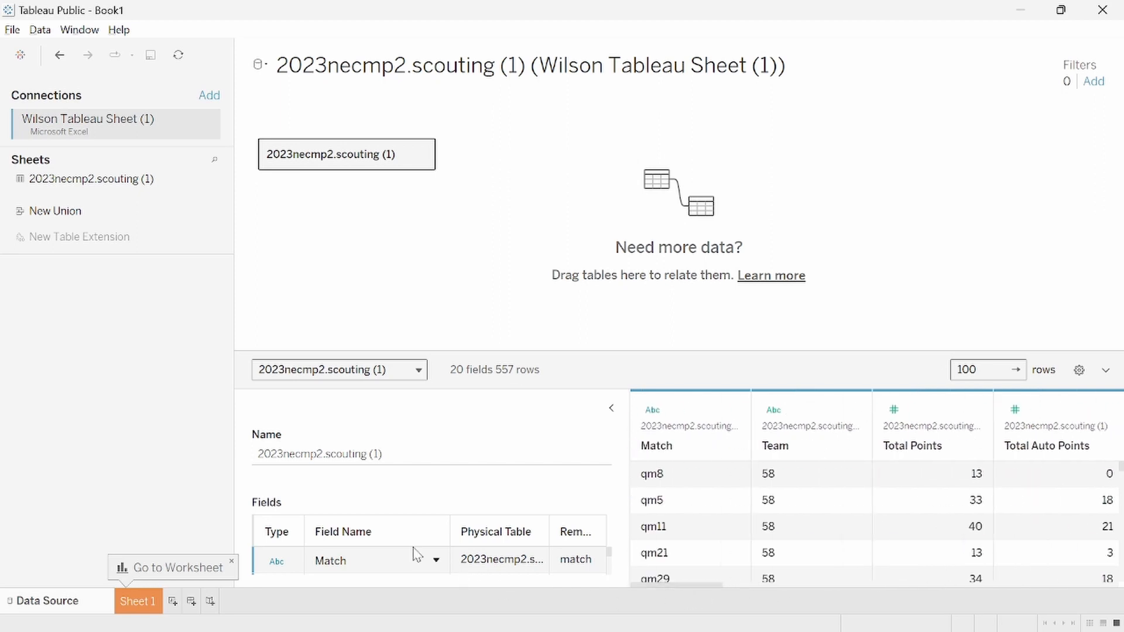
Step: Open the Sheet 1 worksheet, try moving Team (Count) from the measures to the dimensions, and undo the move
left_click(138, 602)
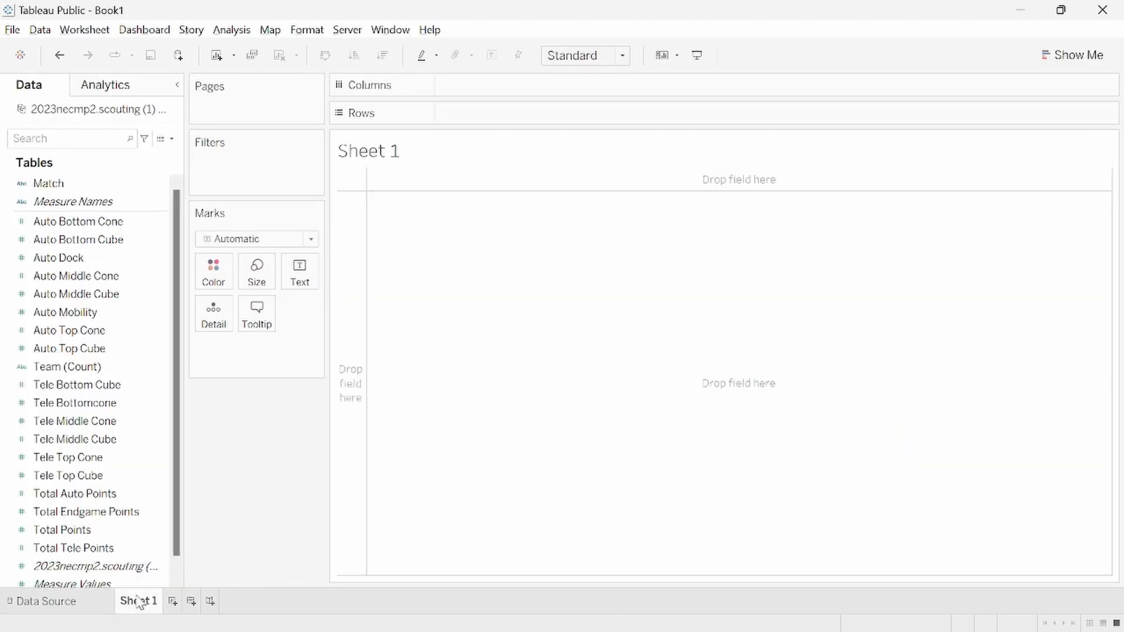
mouse_move(135, 606)
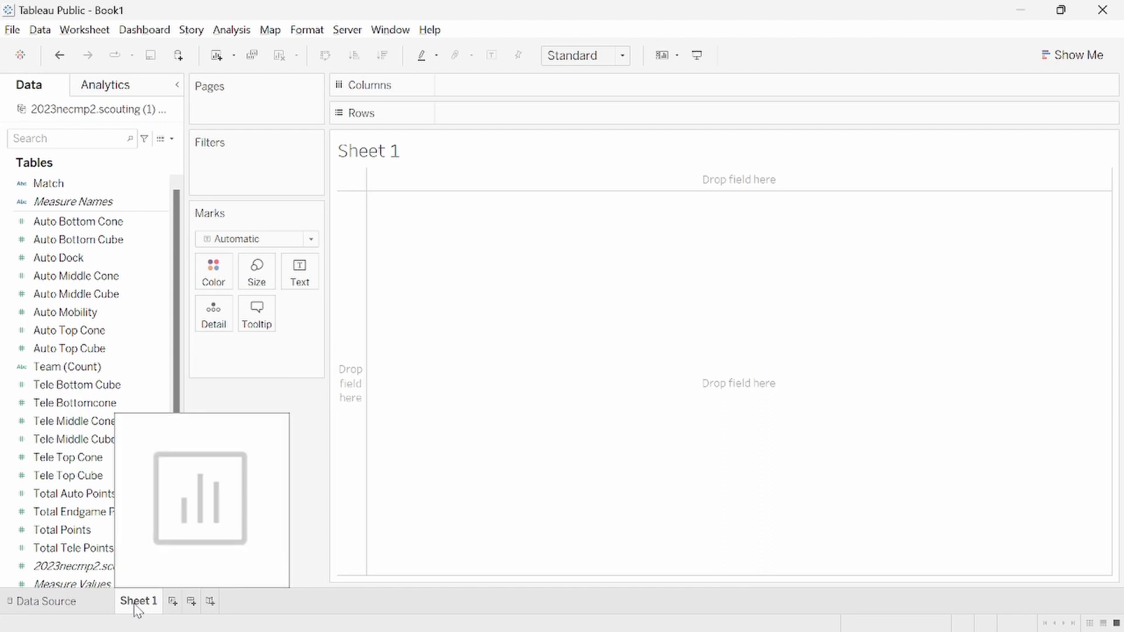
left_click(125, 368)
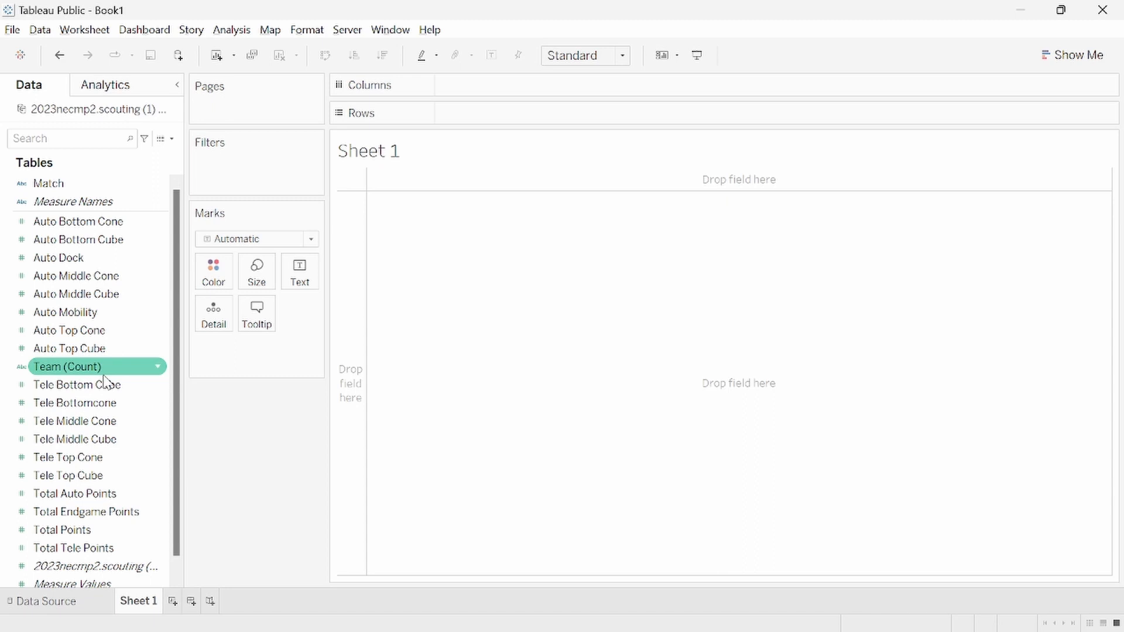
left_click_drag(105, 382, 68, 201)
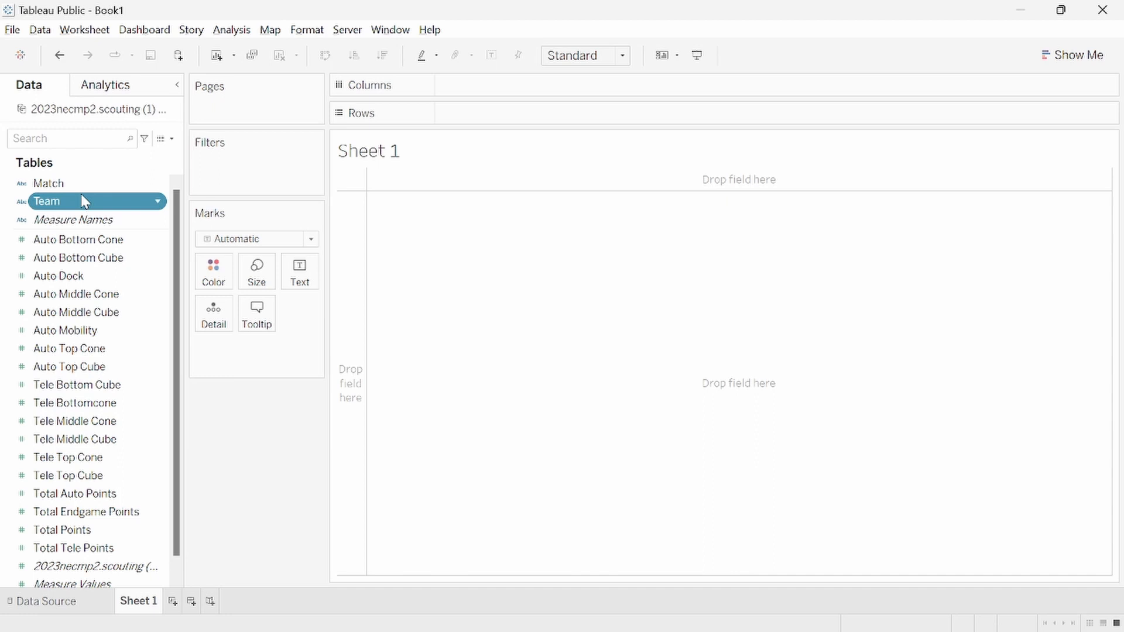
key("ctrl+z")
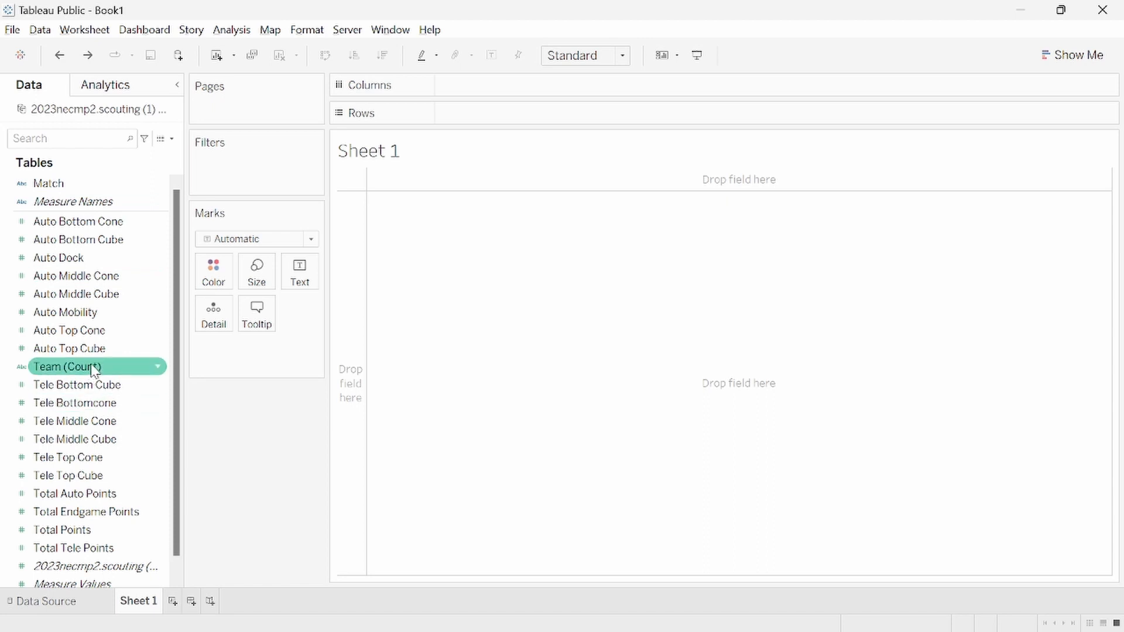
Step: Try Team (Count) on Rows as a bar of the team count, and undo the placement
left_click_drag(91, 371, 519, 115)
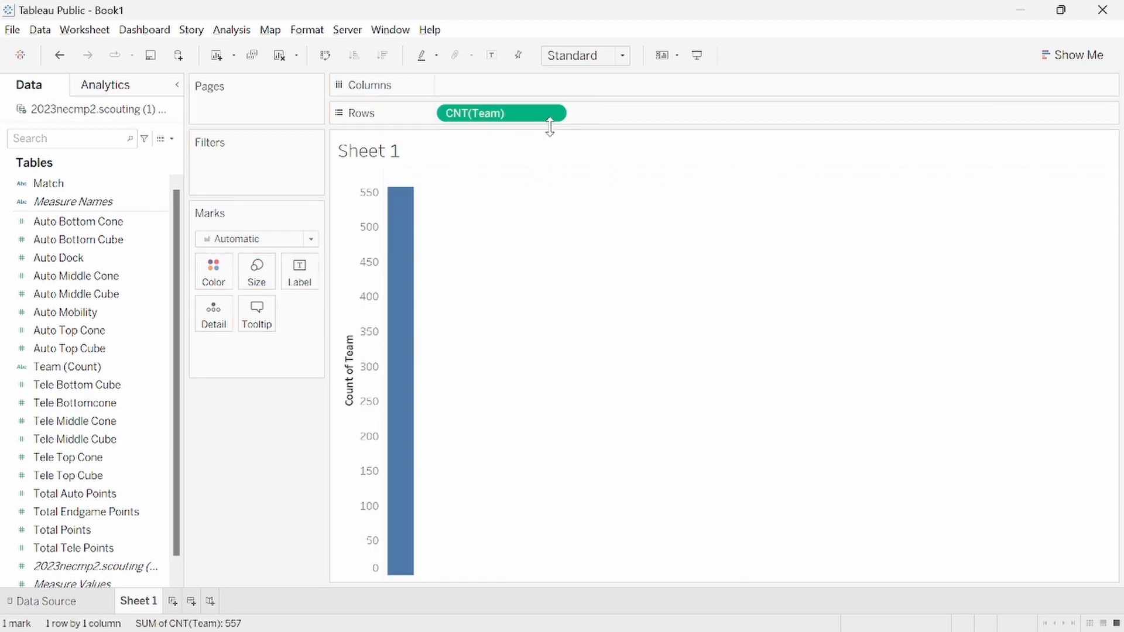
mouse_move(406, 236)
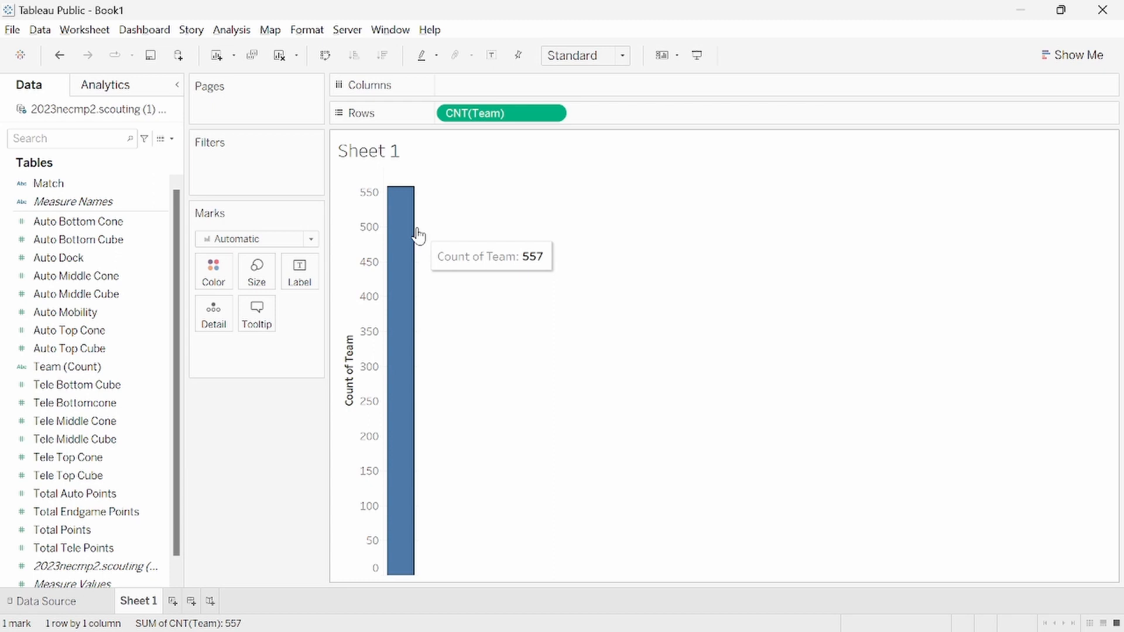
key("ctrl+z")
Step: Make Team a dimension, try it on Columns and undo that placement
left_click_drag(64, 368, 513, 85)
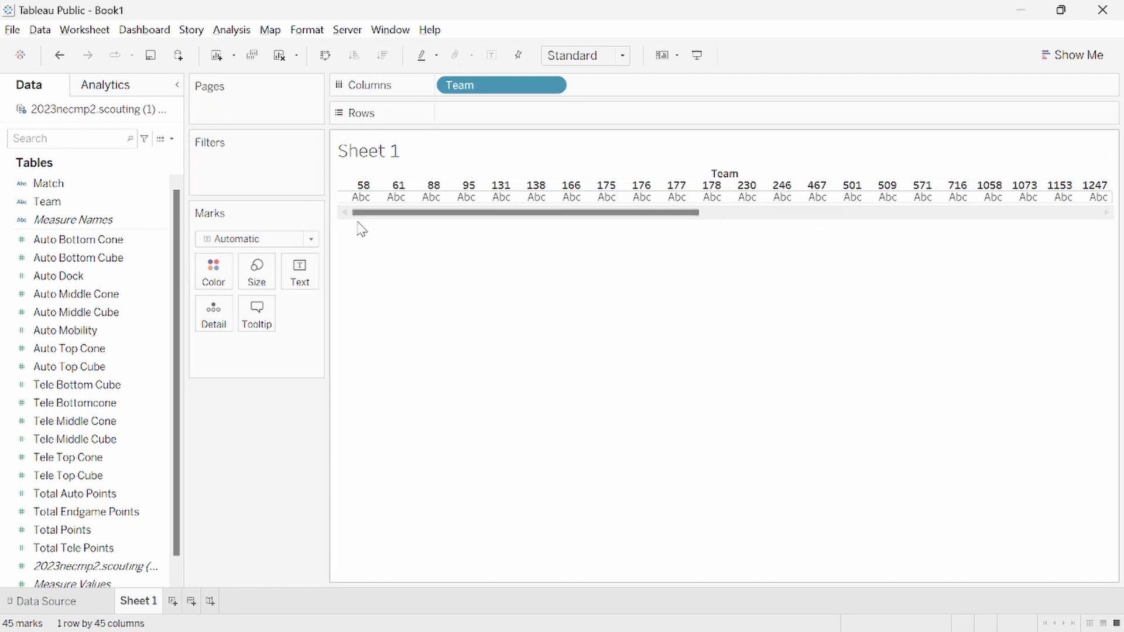
key("ctrl+z")
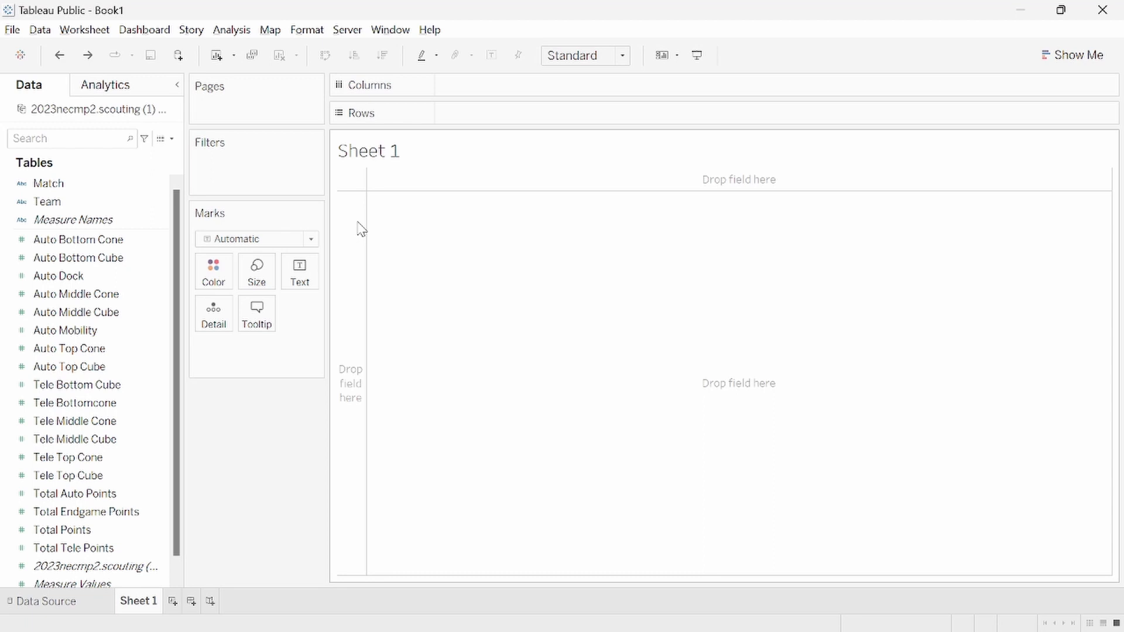
left_click(68, 184)
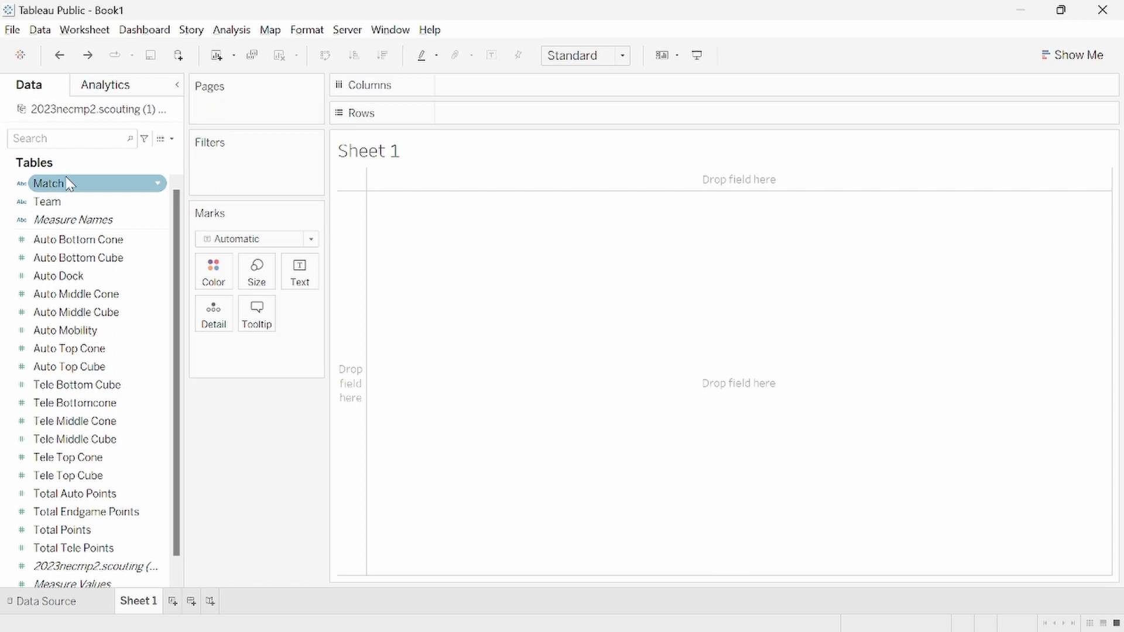
left_click(61, 221)
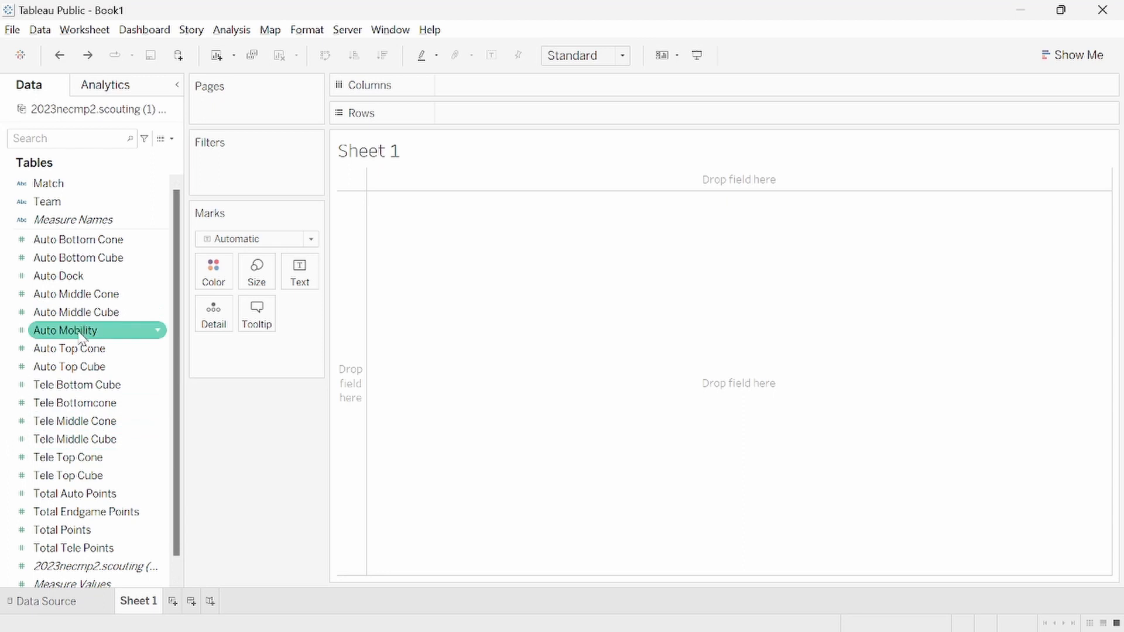
Step: Build a scatter plot with Total Auto Points on Columns and Total Tele Points on Rows, and label its marks with Team
mouse_move(102, 513)
left_mouse_down()
mouse_move(521, 90)
mouse_move(44, 495)
mouse_move(431, 195)
mouse_move(452, 105)
mouse_move(472, 88)
left_mouse_up()
left_click(93, 551)
left_click_drag(92, 559, 527, 120)
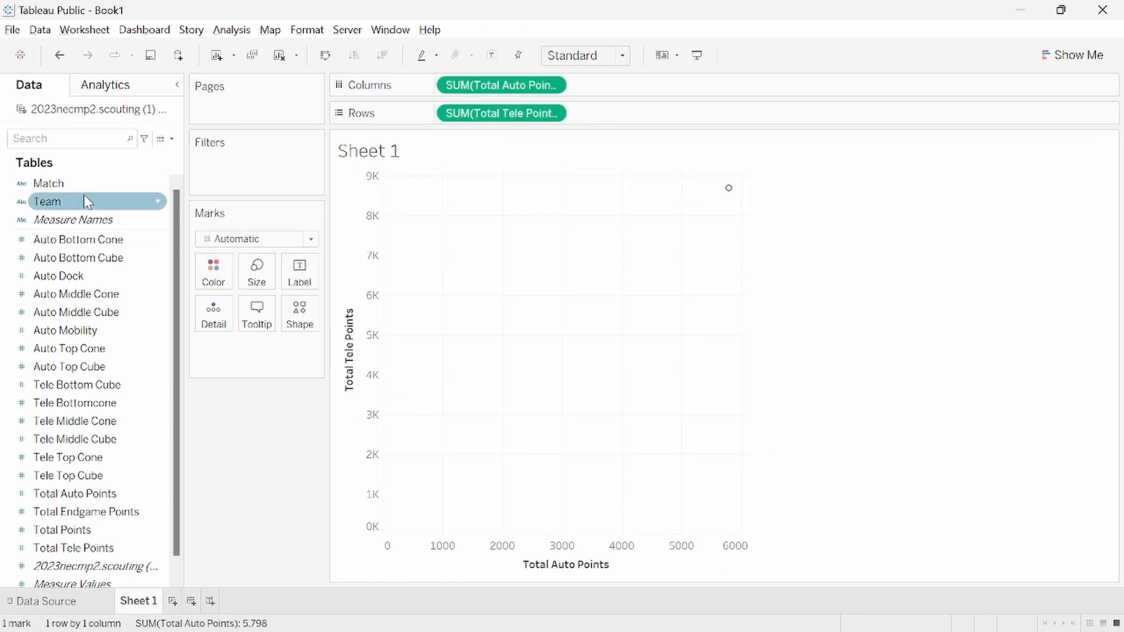
left_click_drag(83, 195, 299, 270)
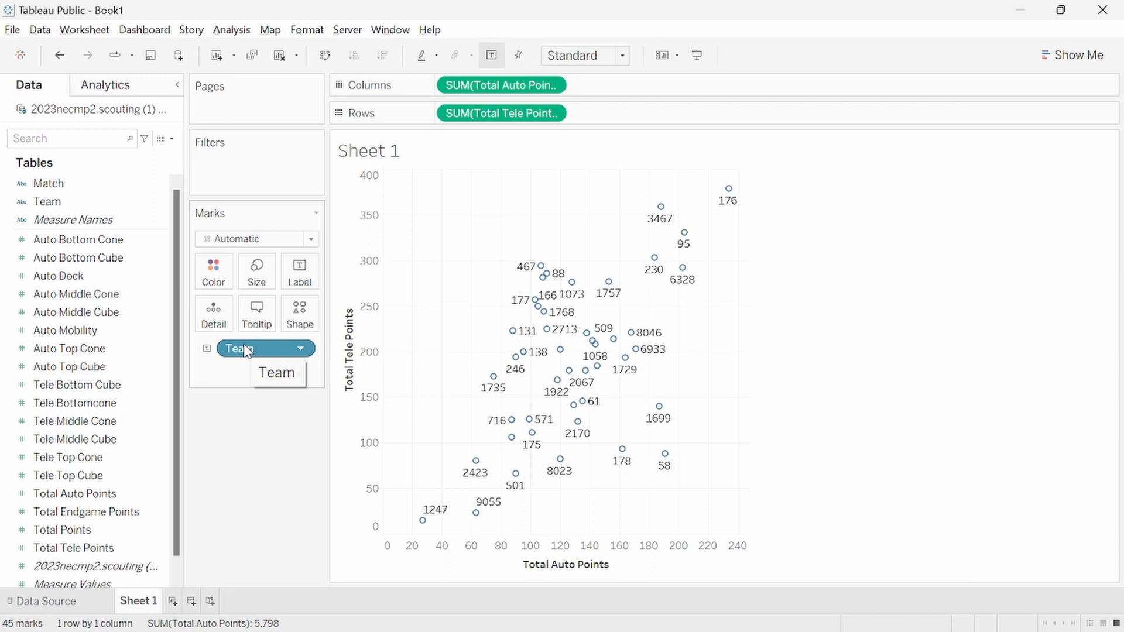
mouse_move(728, 199)
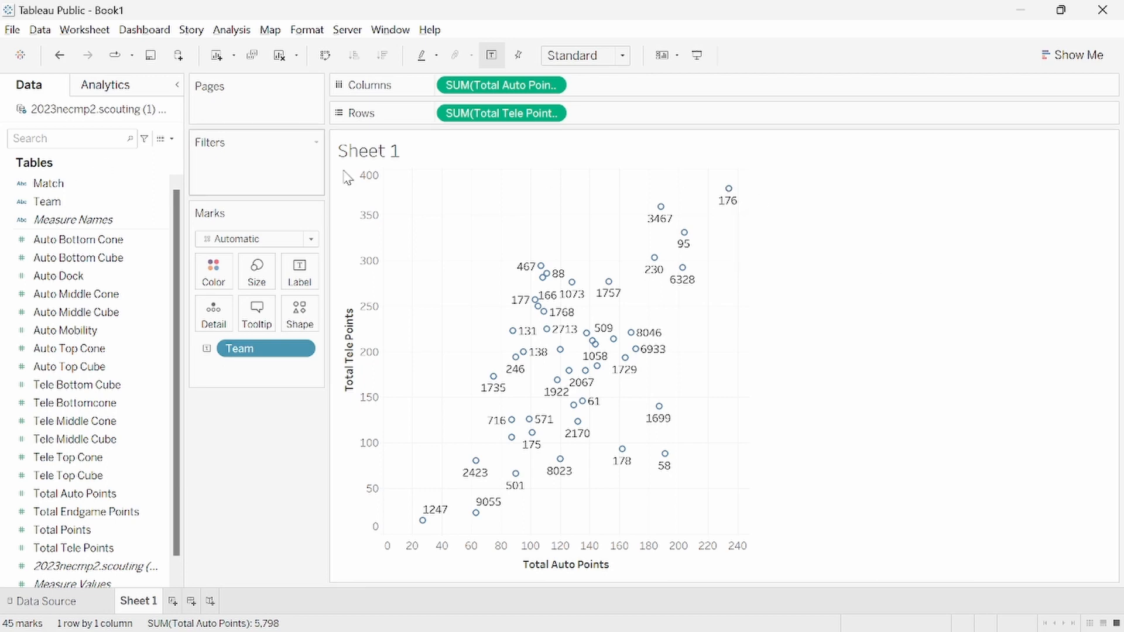
Step: Remove Total Auto Points from Columns and Total Tele Points from Rows
key("Delete")
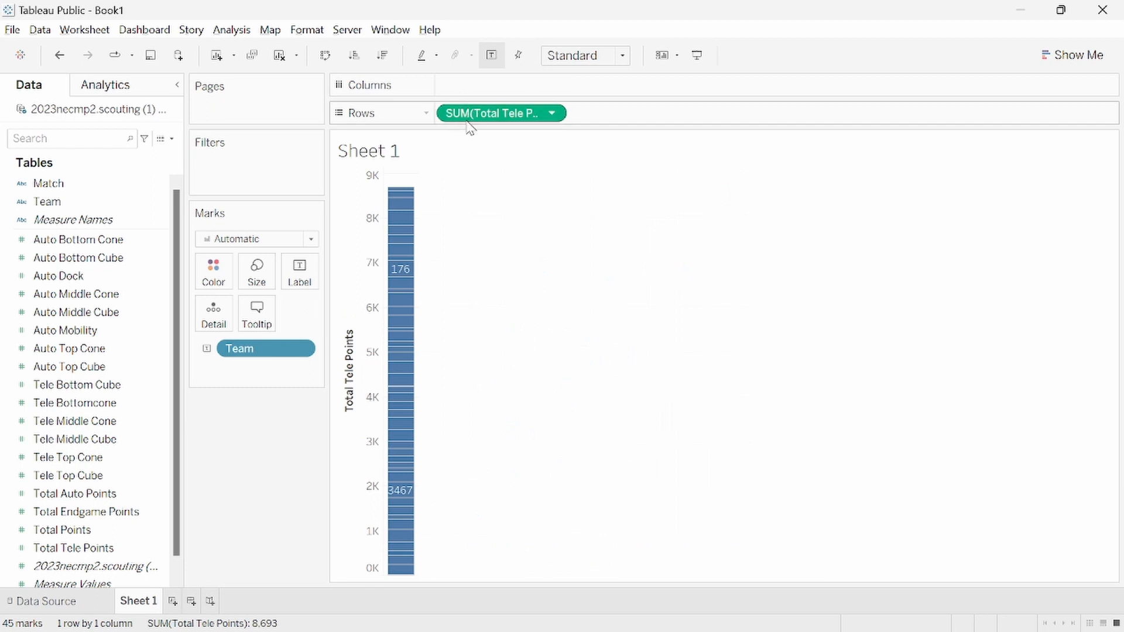
left_click(470, 118)
key("Delete")
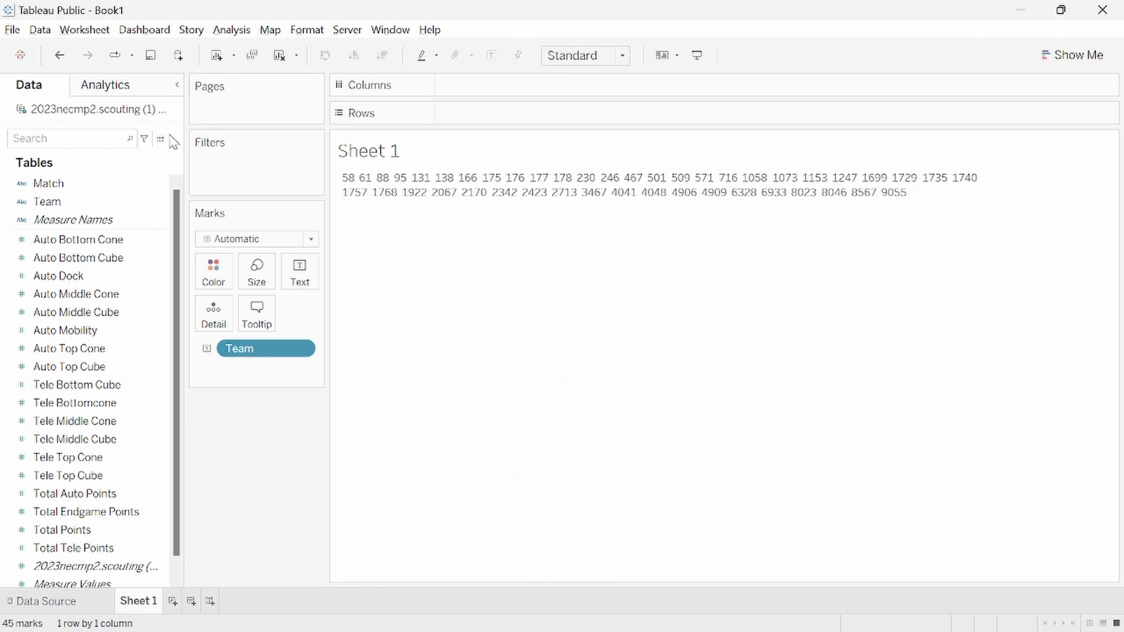
left_click(172, 139)
left_click(151, 155)
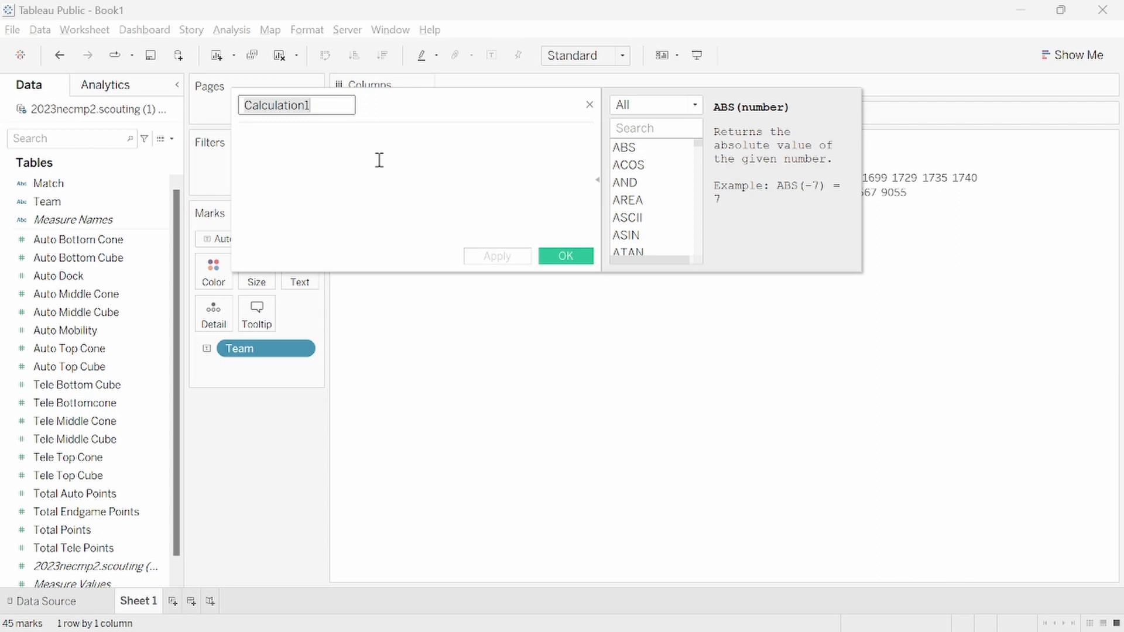
left_click(589, 105)
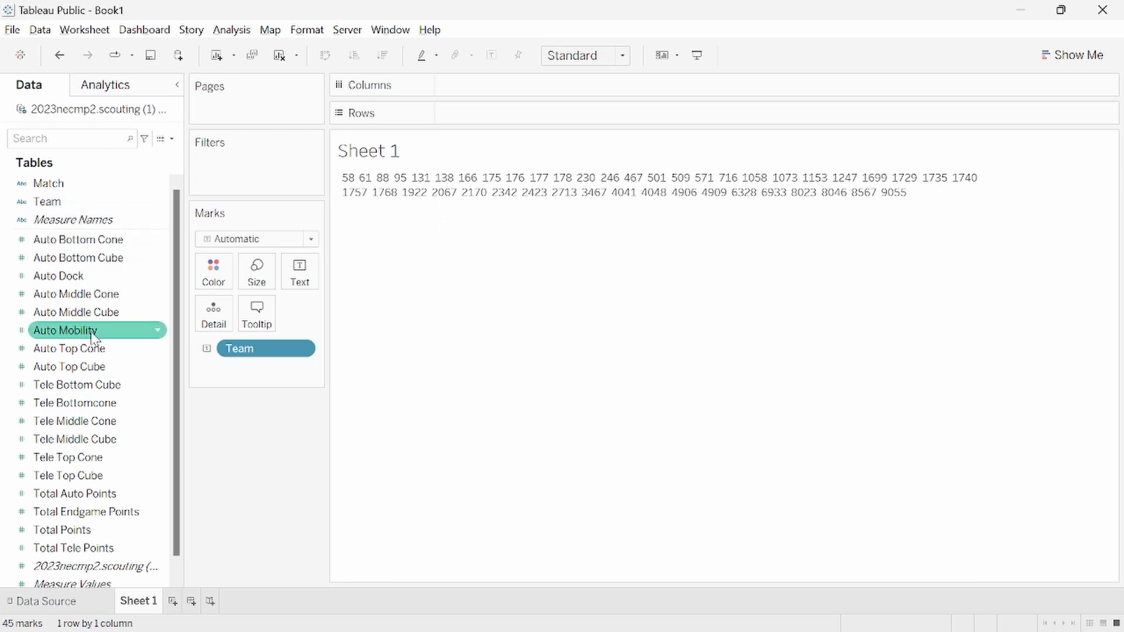
Step: Create a calculated field named Team Count with the formula COUNT([Team]) and place it on Rows
left_click(172, 139)
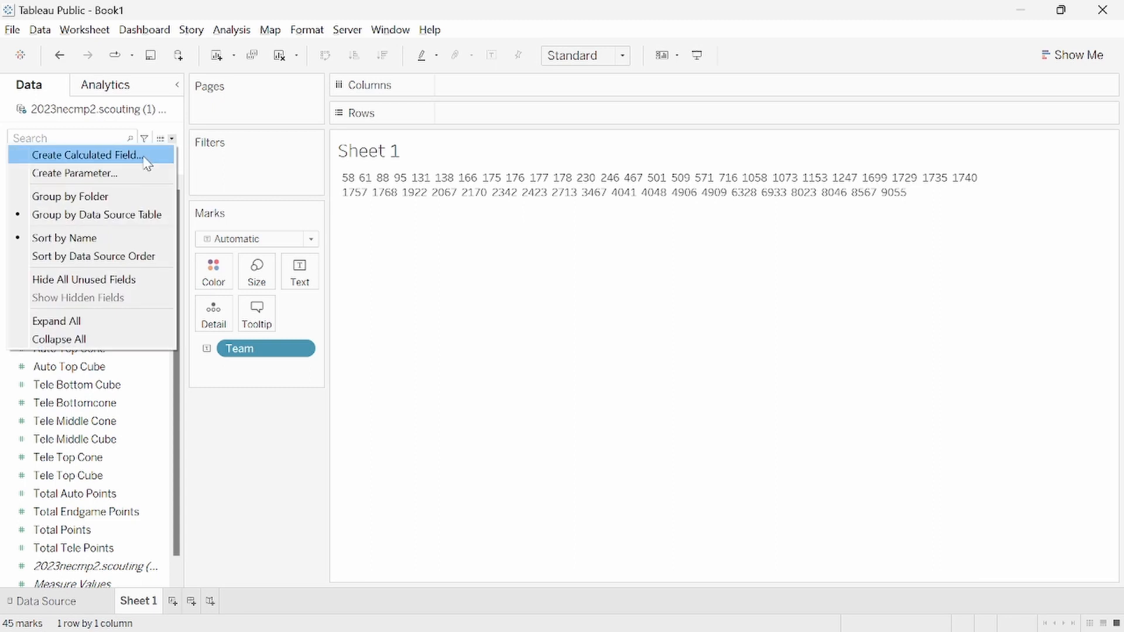
left_click(143, 156)
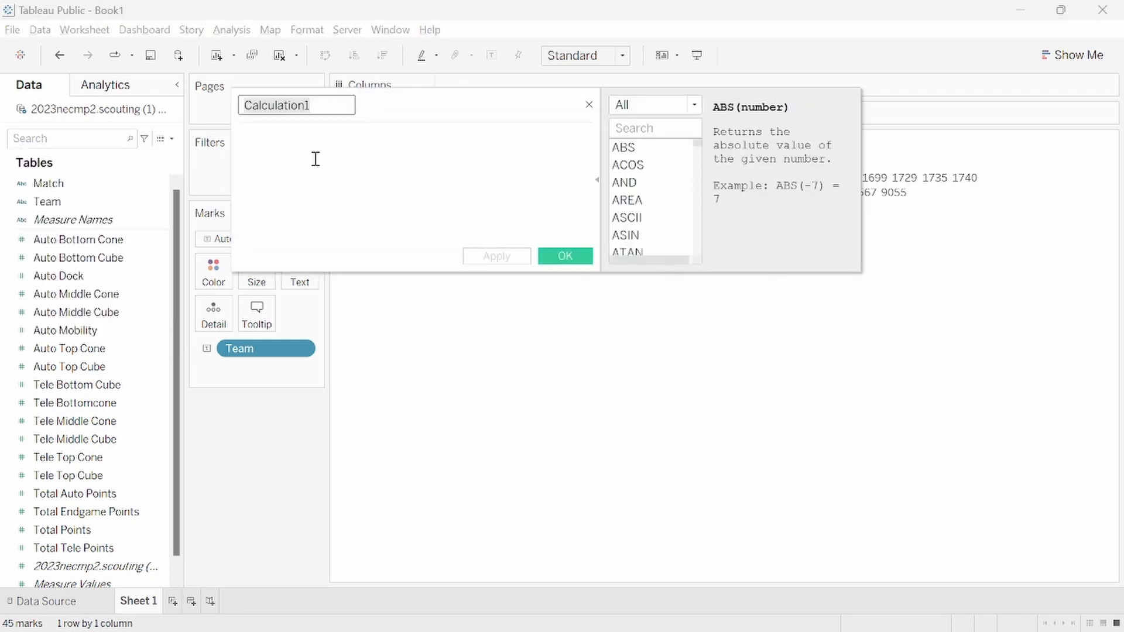
type("Team")
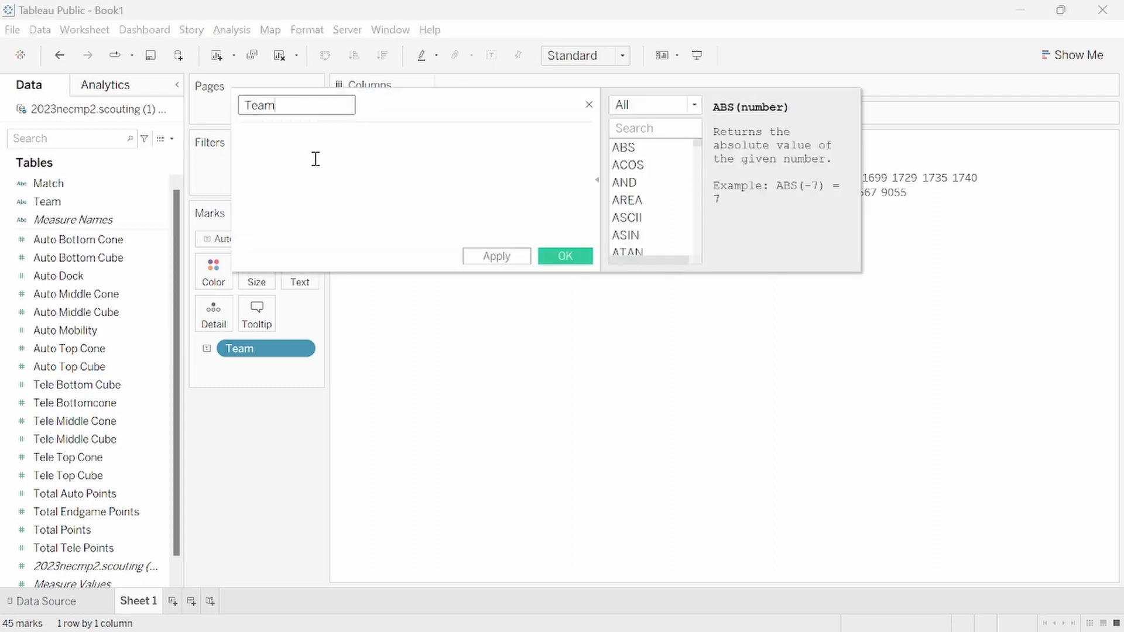
type(" Count")
left_click(330, 160)
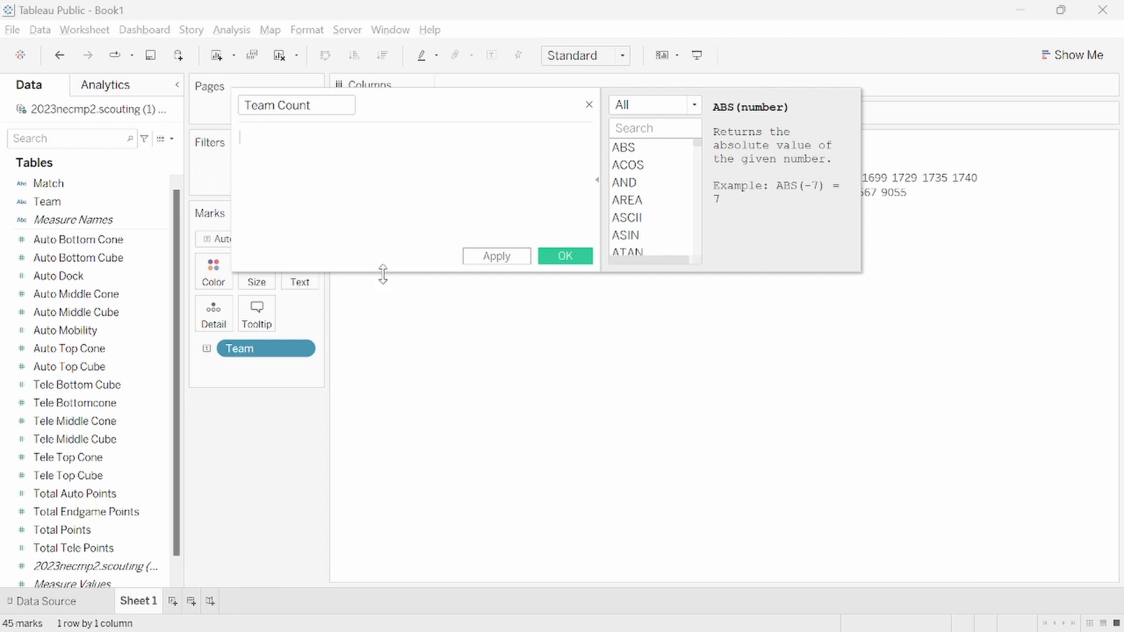
type("count")
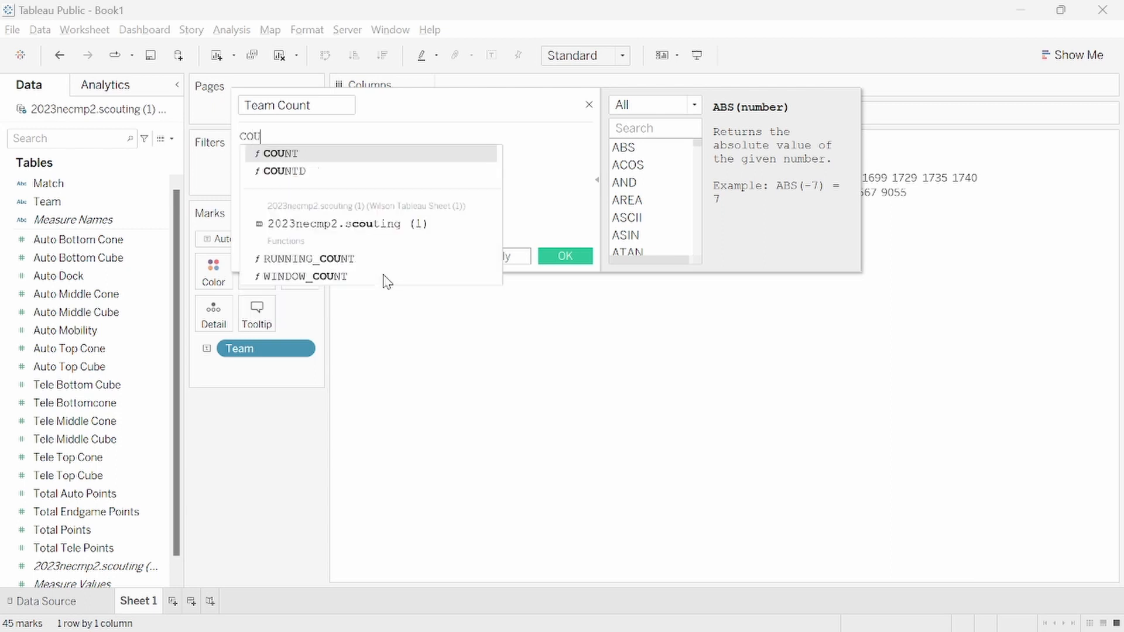
key("Return")
type("tea")
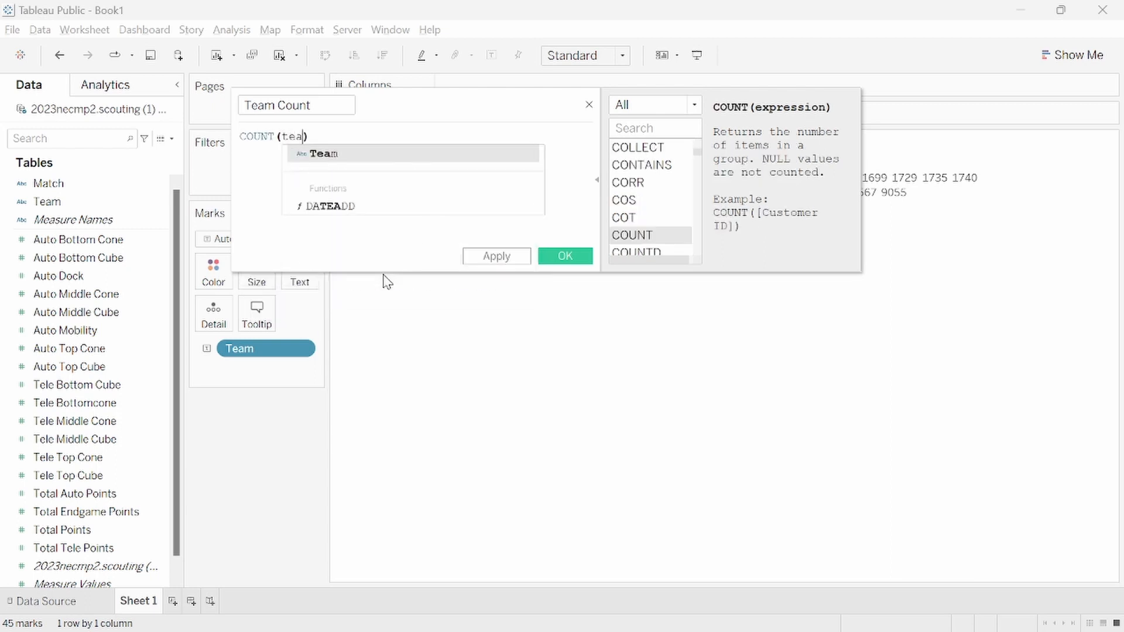
key("Return")
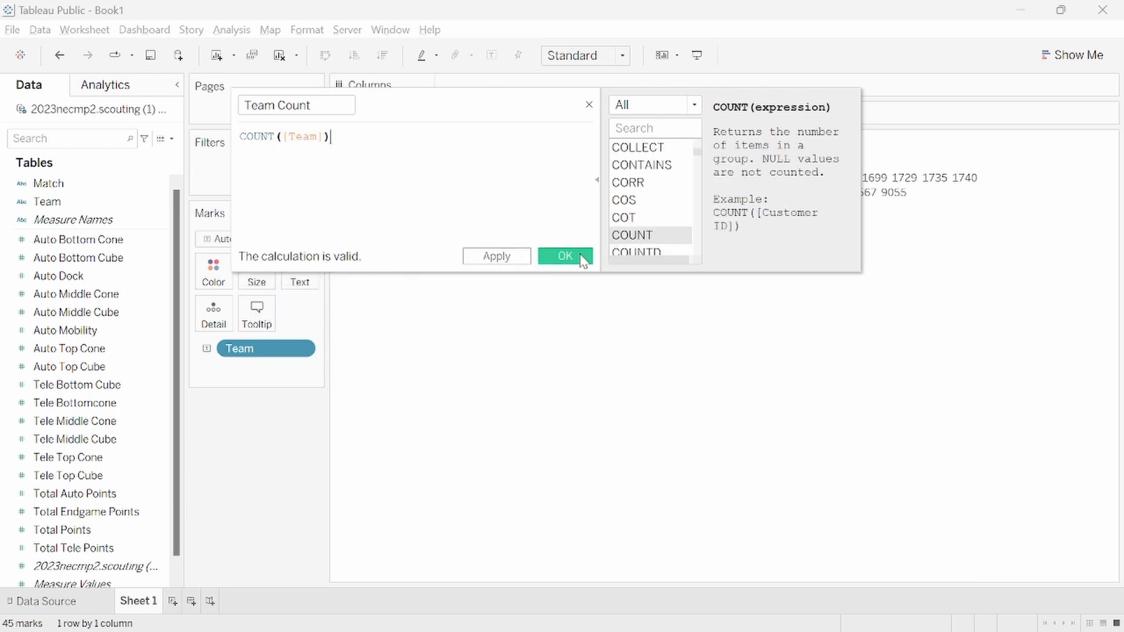
left_click(570, 256)
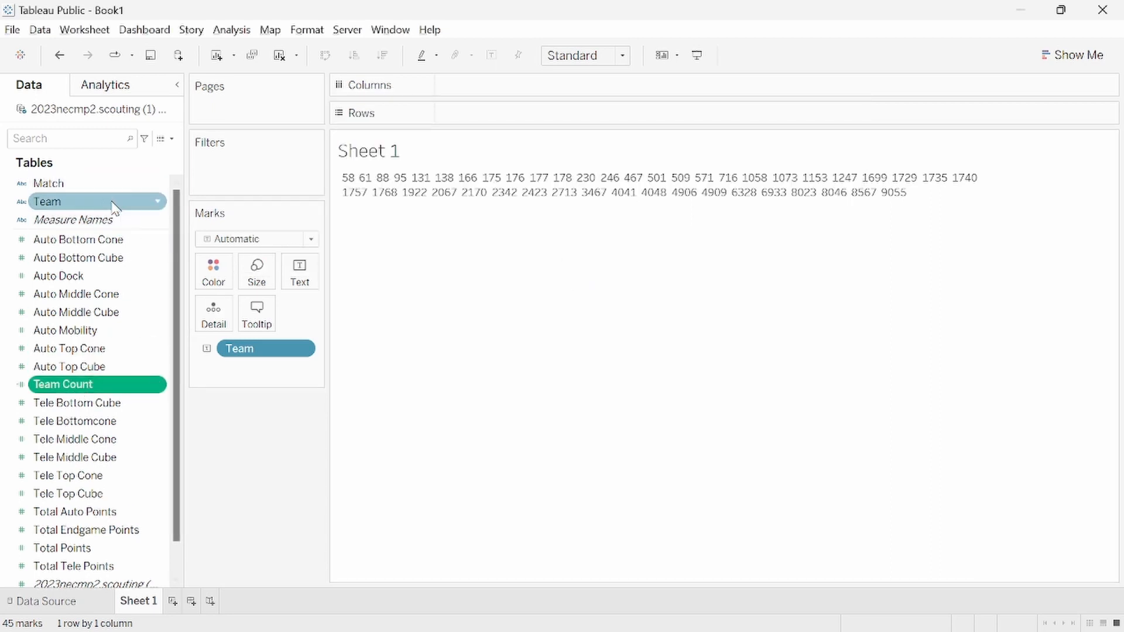
left_click_drag(76, 391, 517, 112)
mouse_move(389, 250)
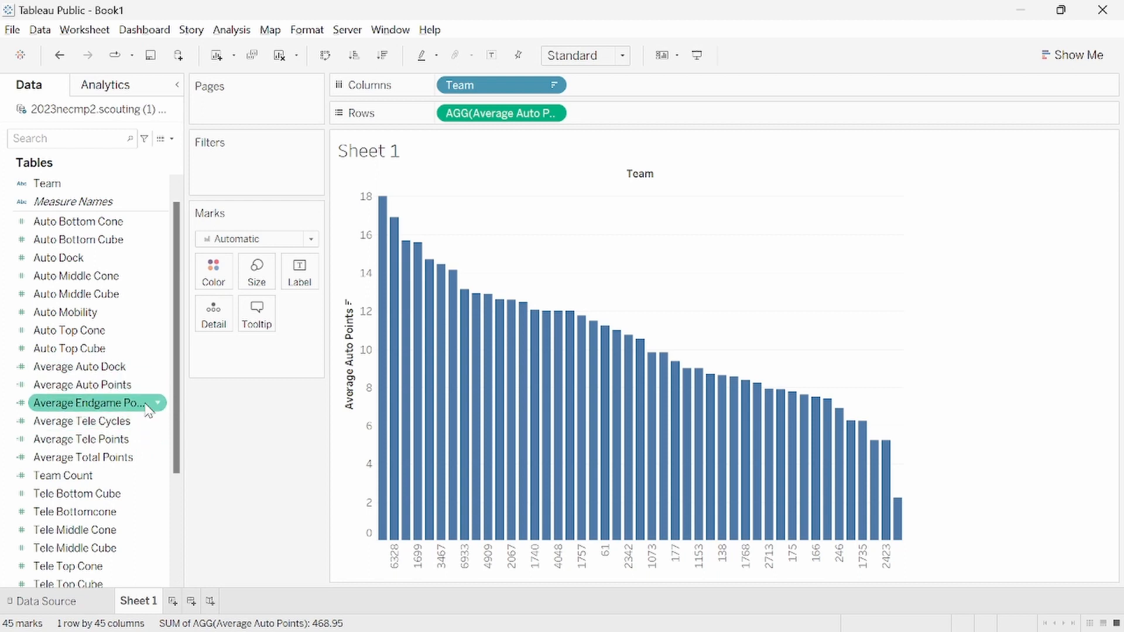
Step: Open the Average Tele Cycles calculated field, review its whole formula and close the editor
right_click(86, 423)
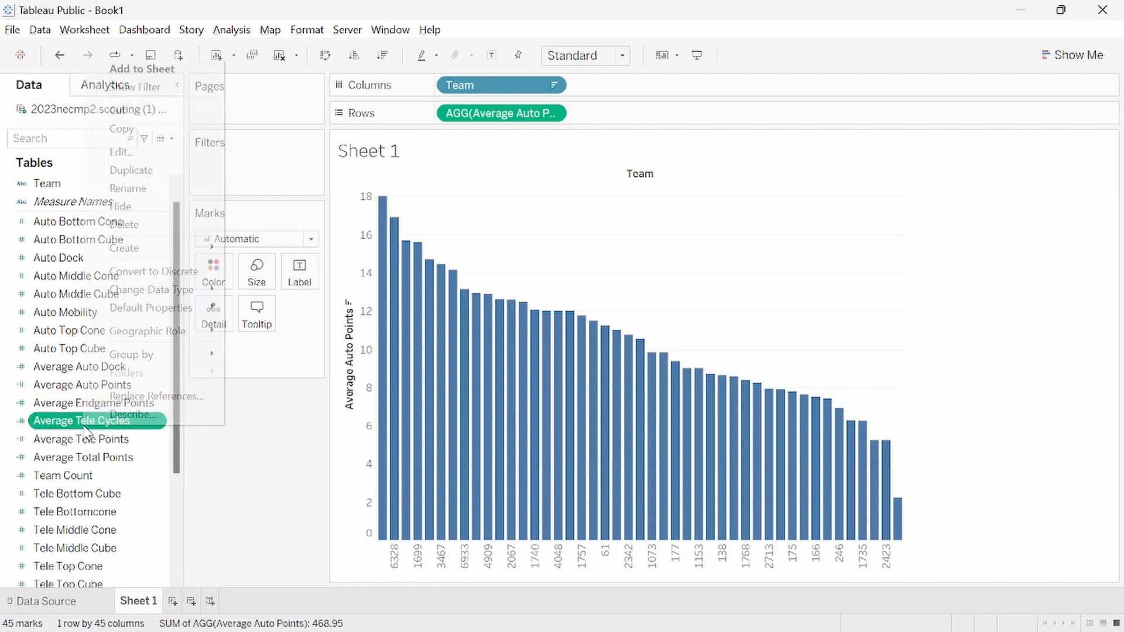
left_click(126, 155)
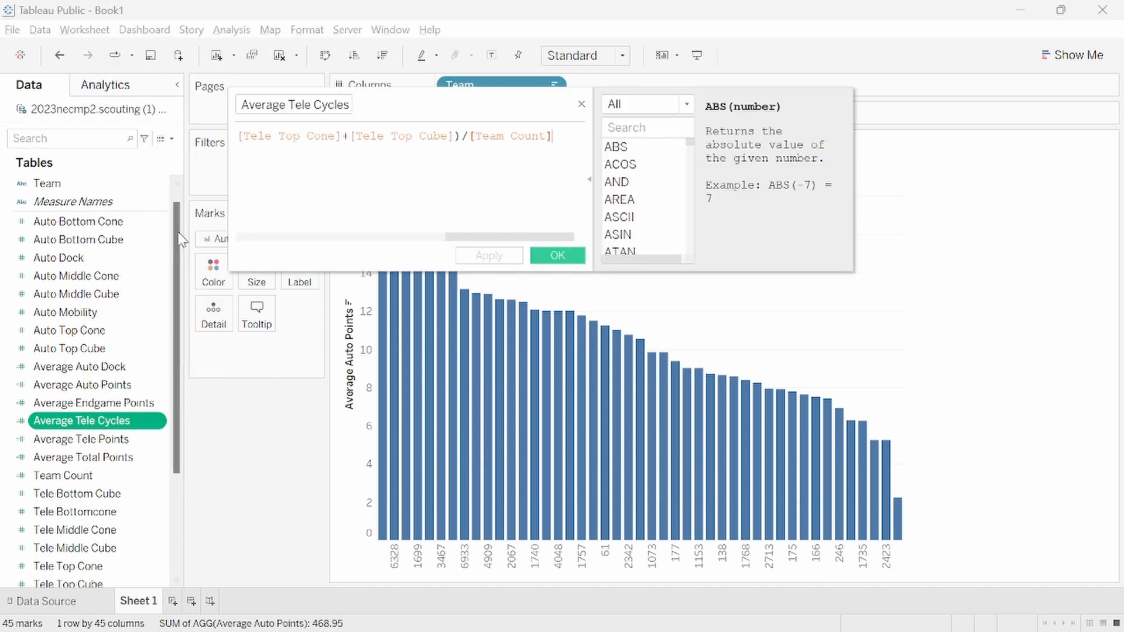
scroll(418, 242, "right", 5)
scroll(417, 242, "left", 5)
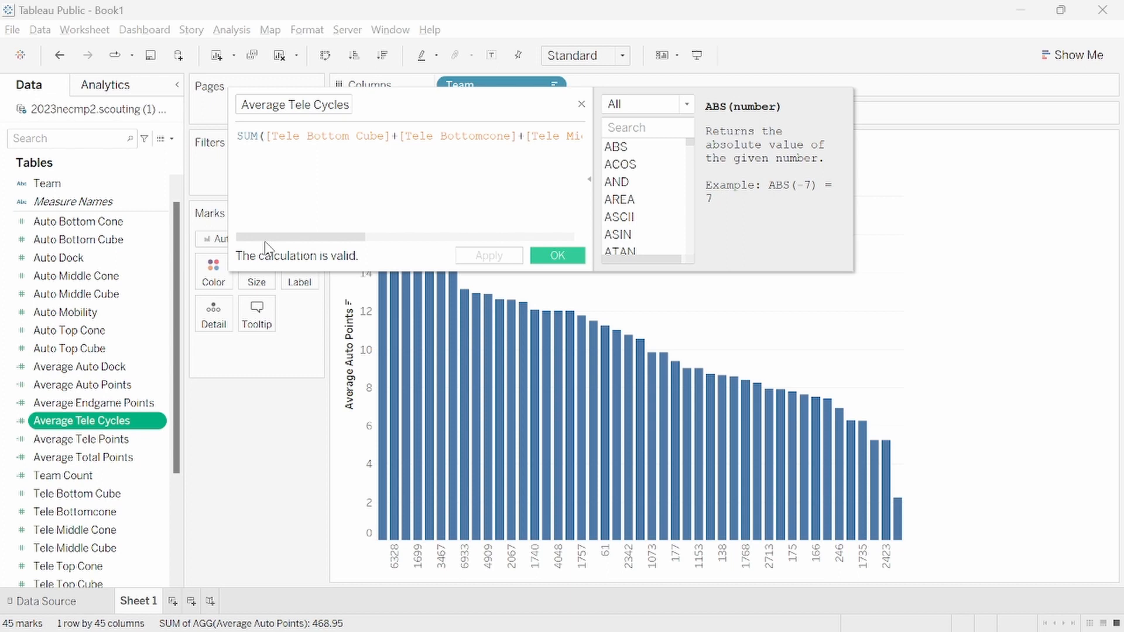
left_click(306, 231)
left_click_drag(470, 238, 540, 245)
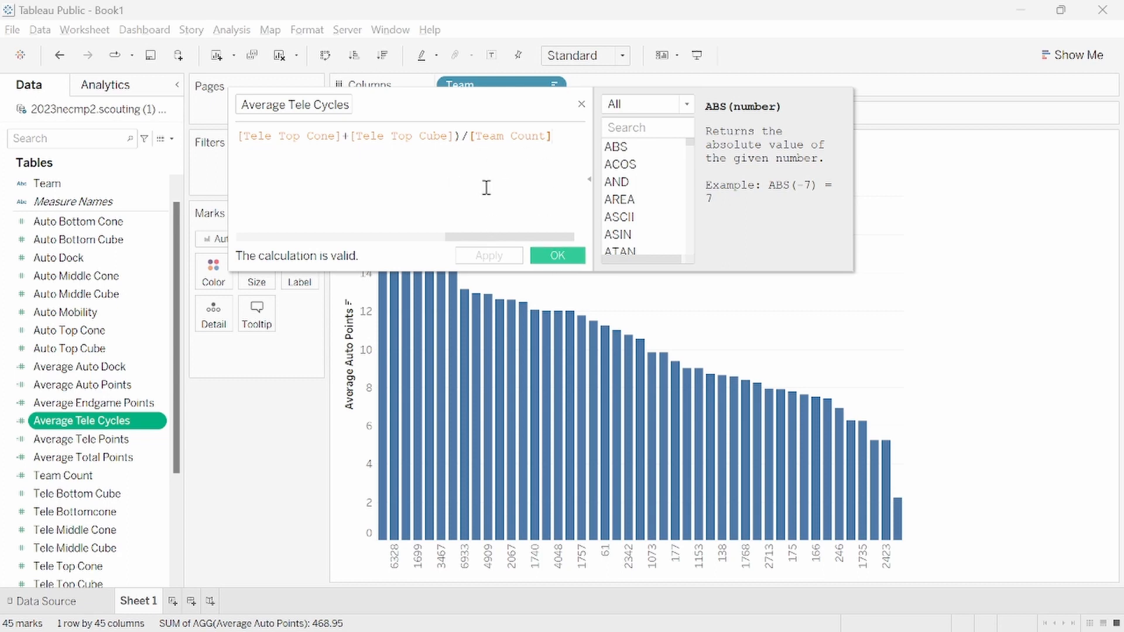
left_click(568, 261)
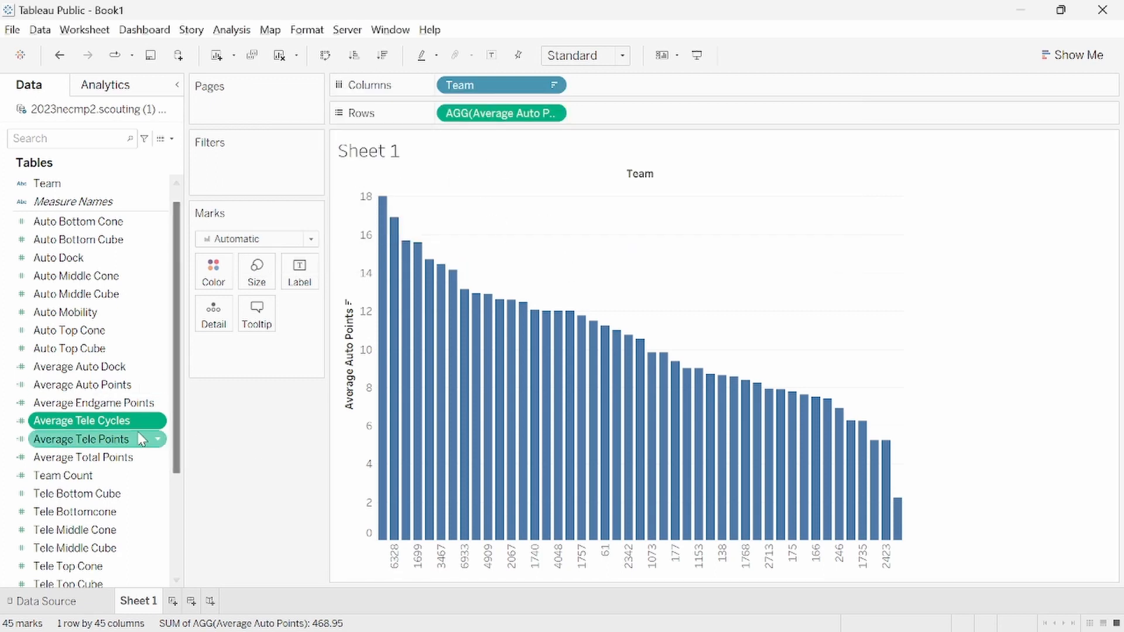
Step: Open the Average Endgame Points calculated field, review its formula and close the editor
right_click(104, 402)
left_click(143, 123)
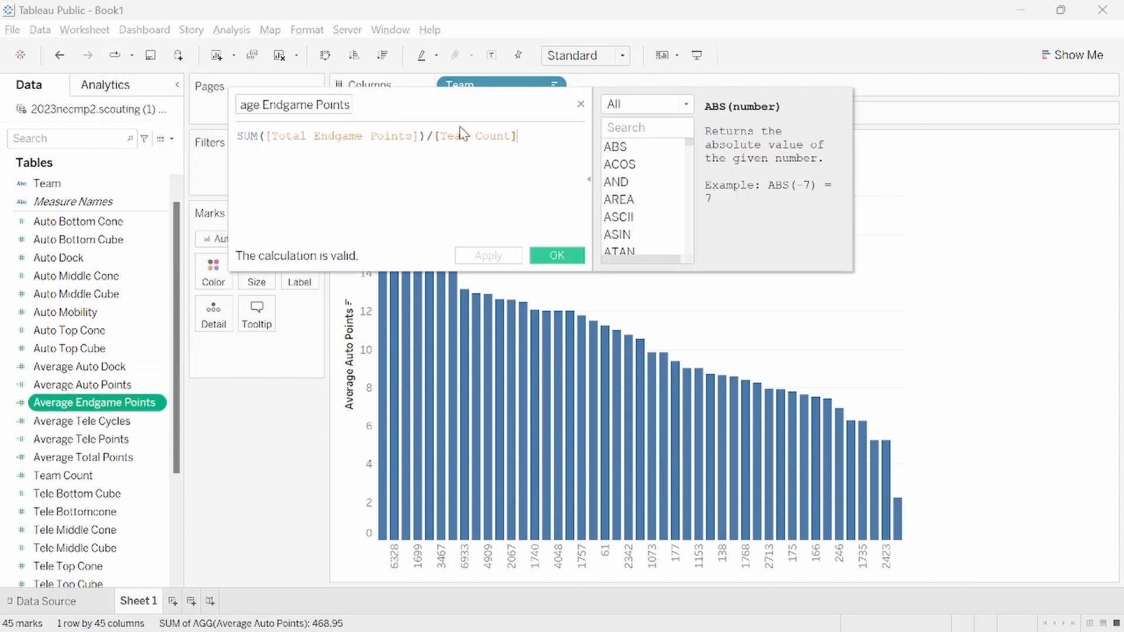
left_click(557, 256)
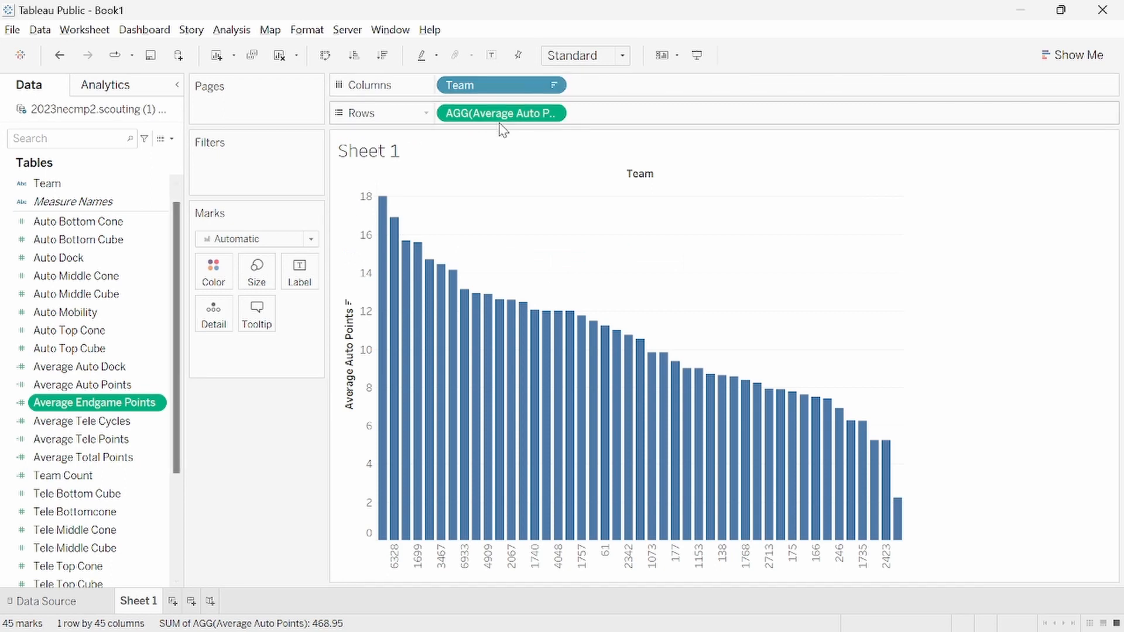
Step: Clear Team and Average Auto Points from the shelves, then place Average Tele Points on Columns and Average Auto Points on Rows
key("Delete")
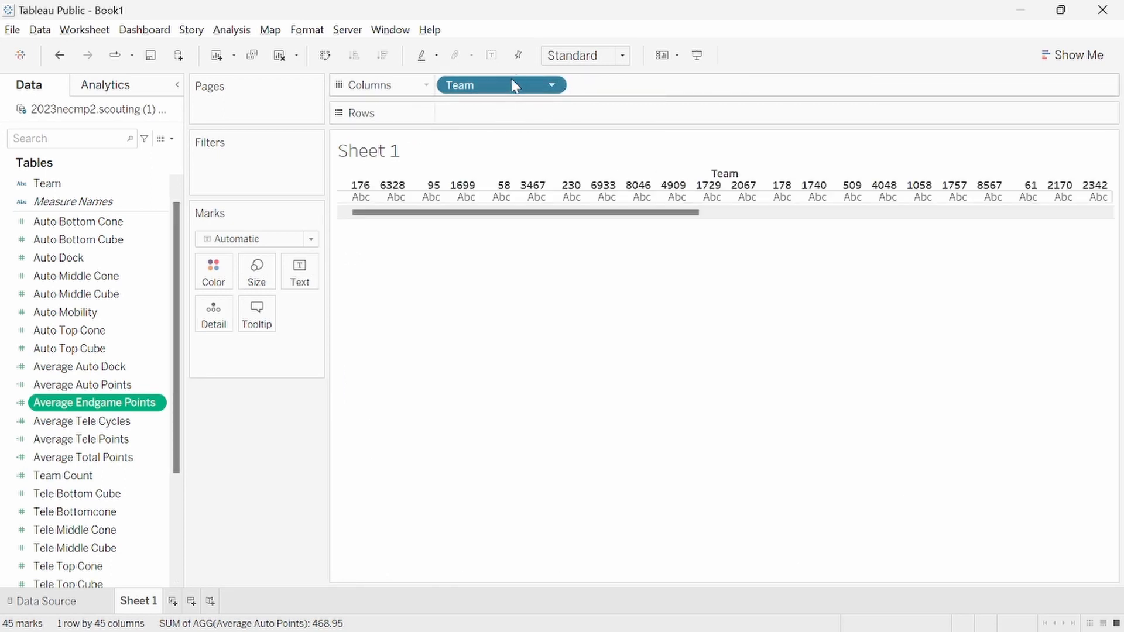
key("Delete")
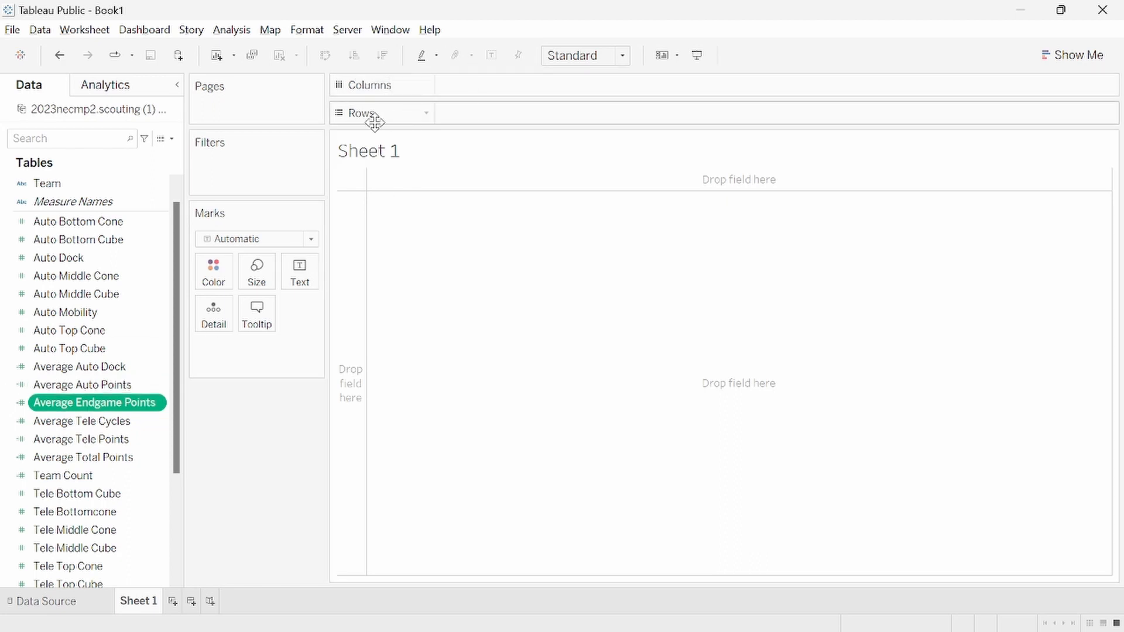
left_click_drag(140, 439, 535, 101)
left_click_drag(113, 384, 572, 122)
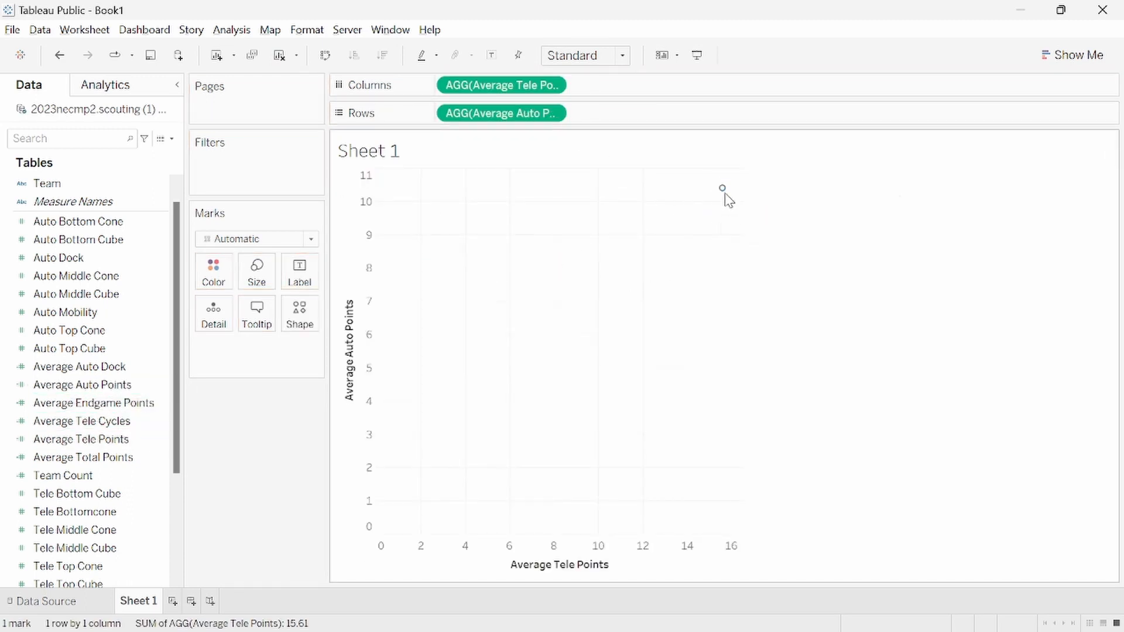
mouse_move(726, 196)
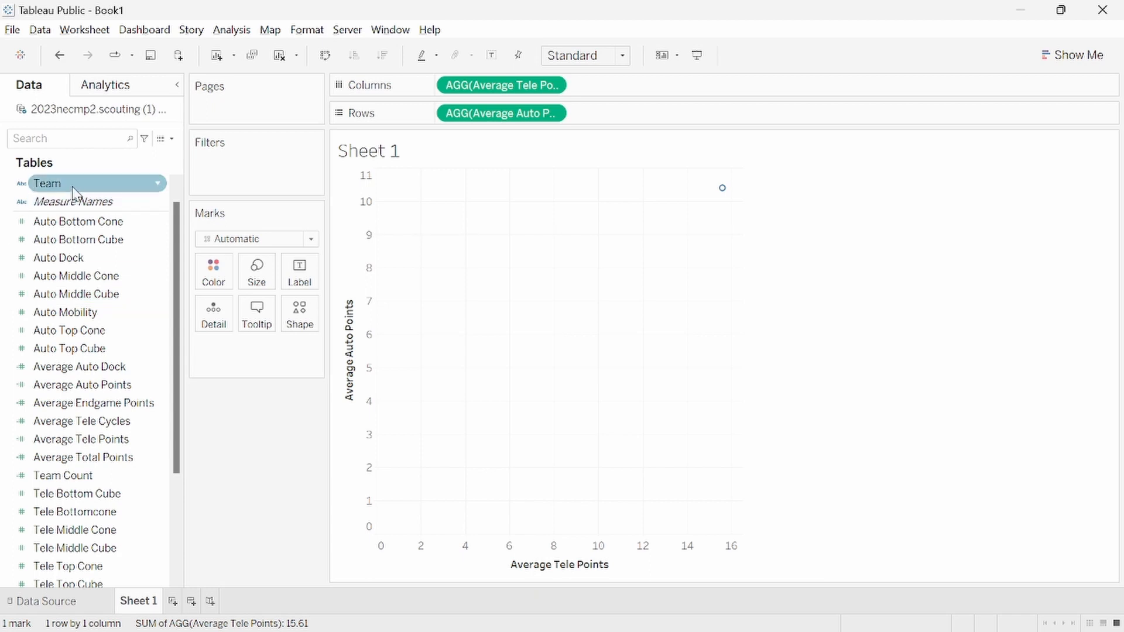
Step: Break the scatter plot down by Team, trying Team as the mark color before setting it as the mark label
left_click_drag(72, 191, 299, 272)
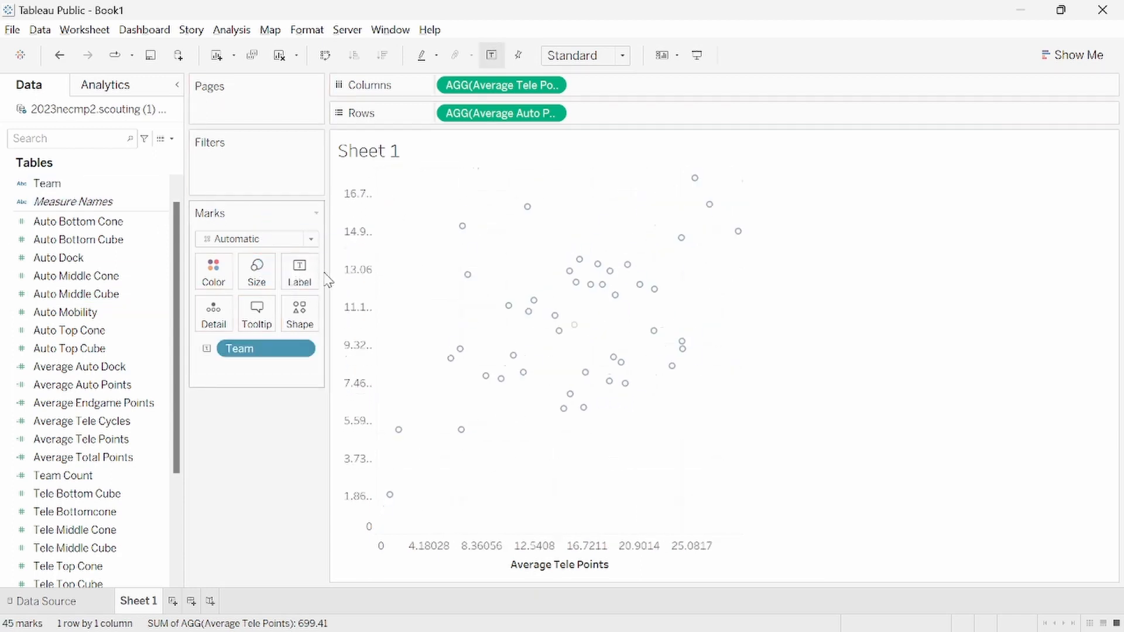
left_click_drag(275, 354, 215, 275)
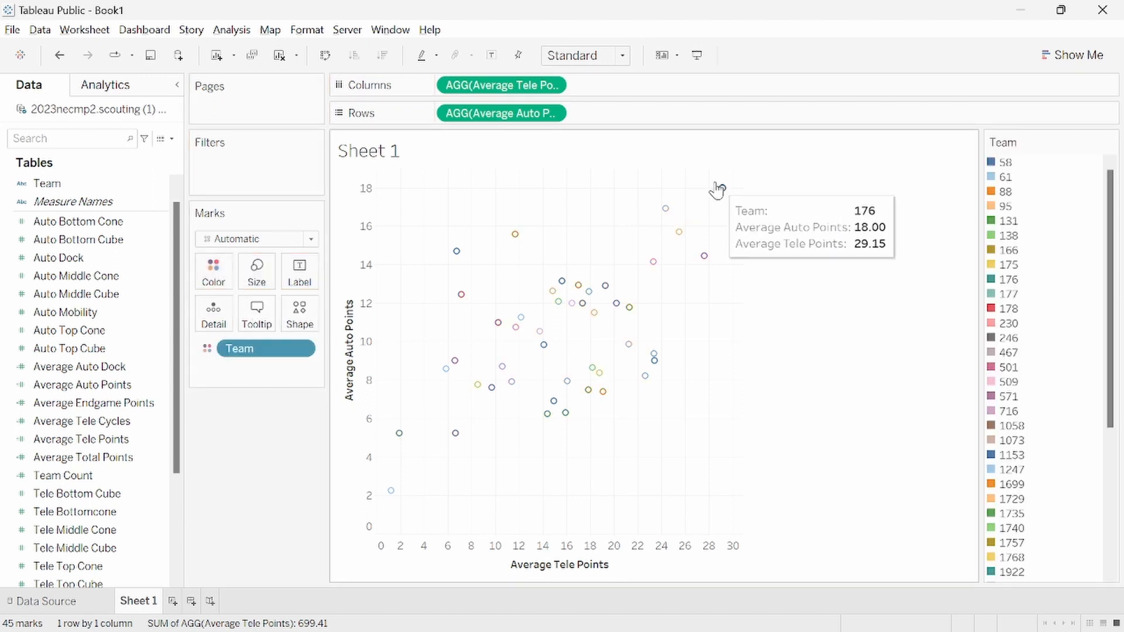
left_click_drag(283, 350, 299, 272)
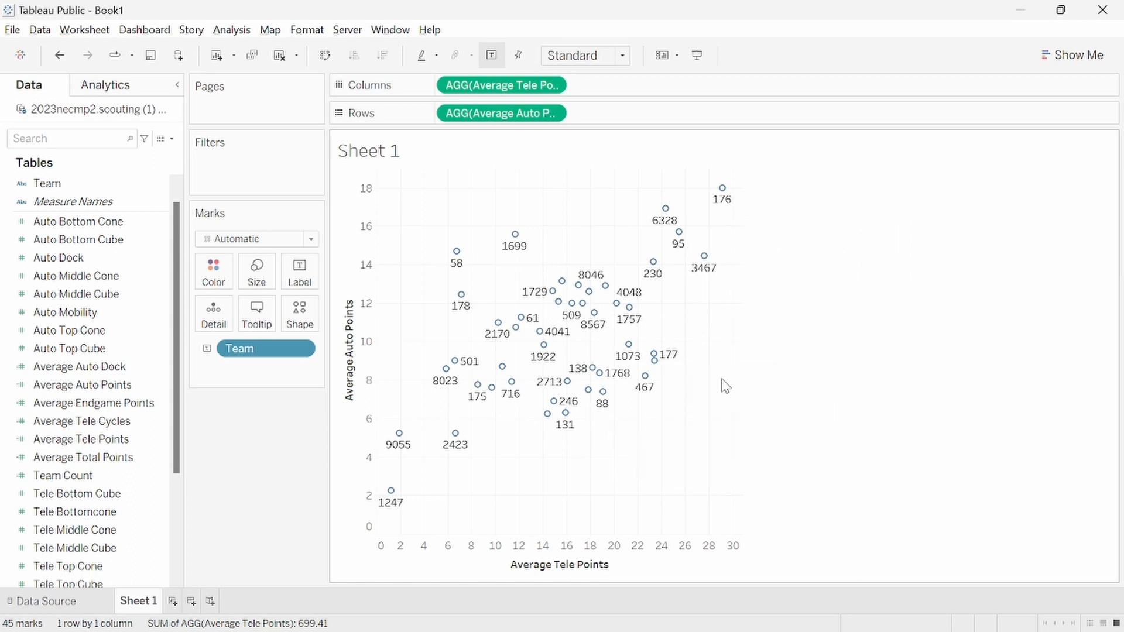
Step: Inspect the labelled teams across the scatter plot and clear the axis range of Average Tele Points
mouse_move(724, 193)
scroll(607, 351, "up", 1)
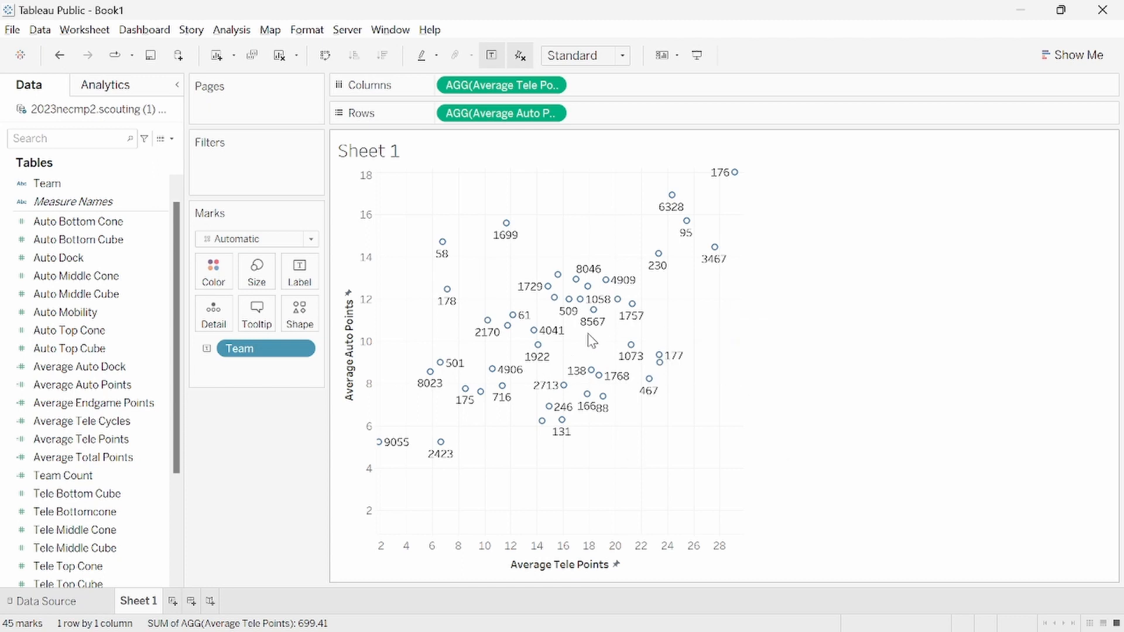
scroll(603, 340, "down", 1)
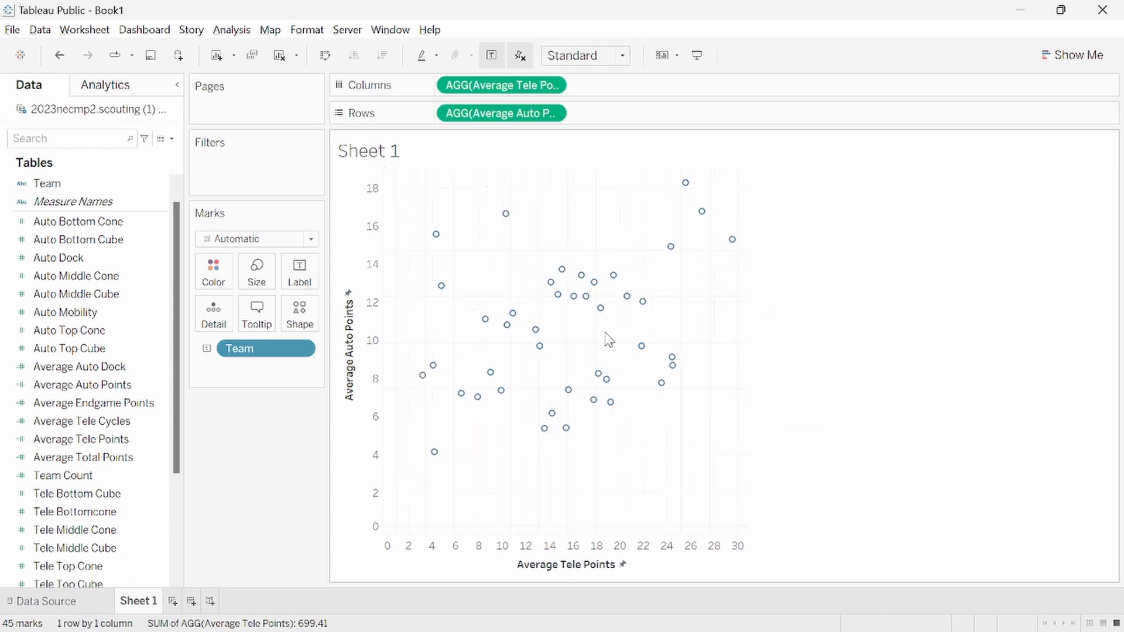
scroll(609, 319, "up", 1)
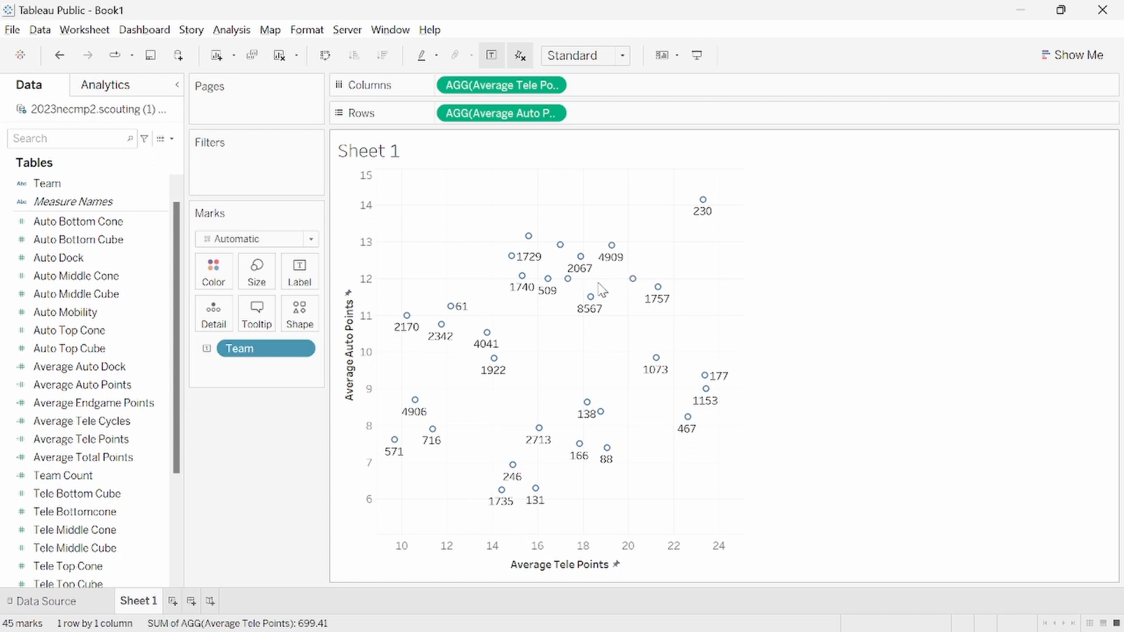
scroll(607, 314, "down", 1)
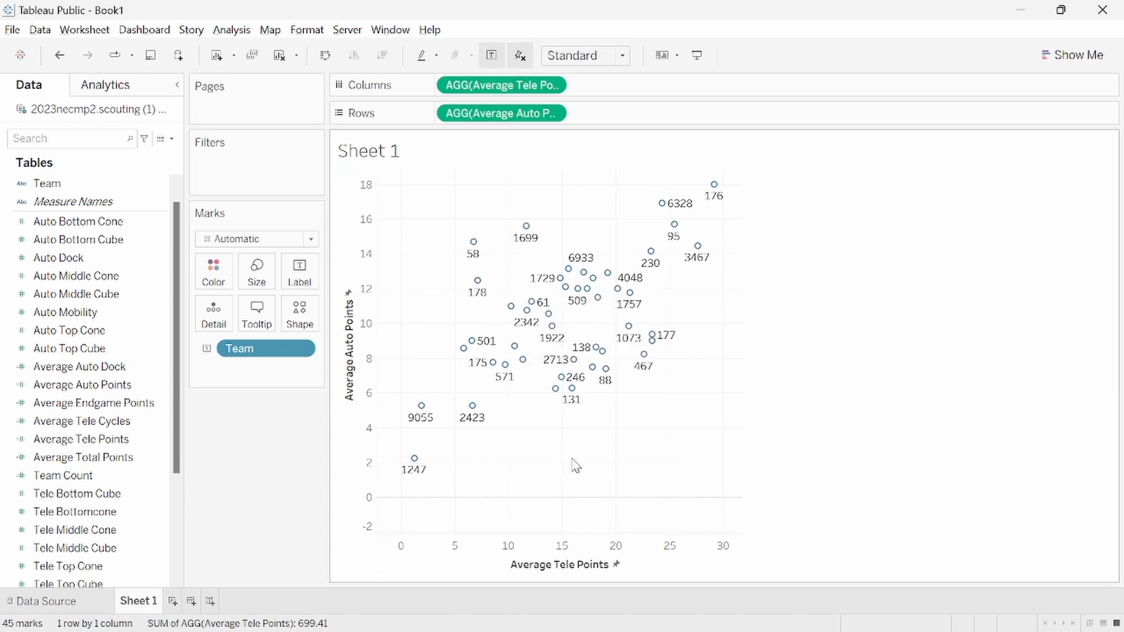
right_click(595, 556)
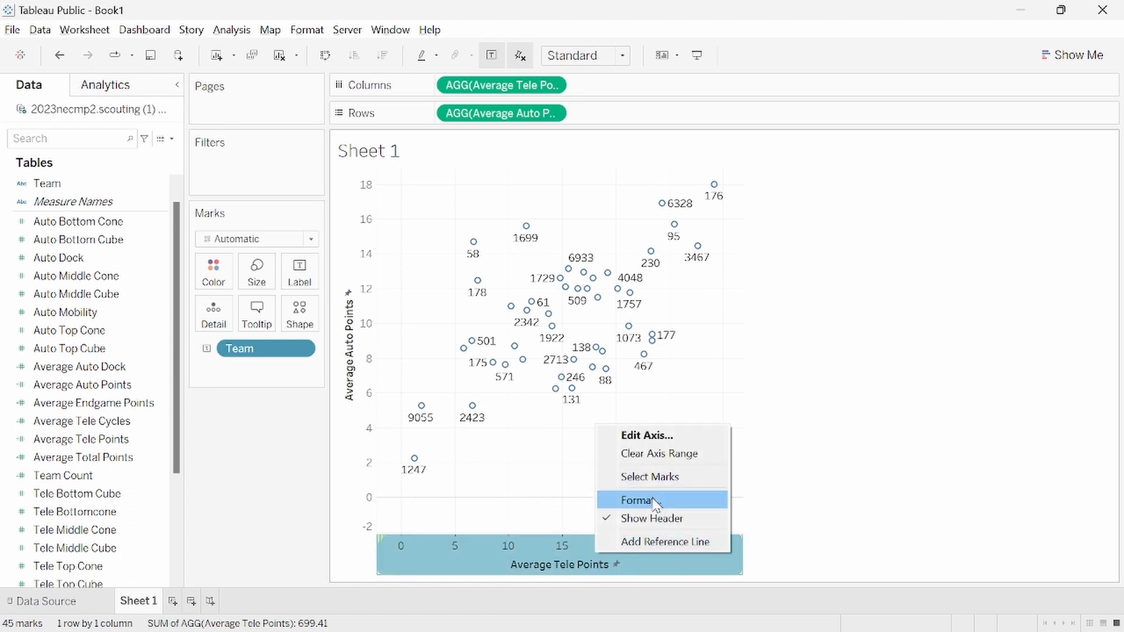
left_click(635, 461)
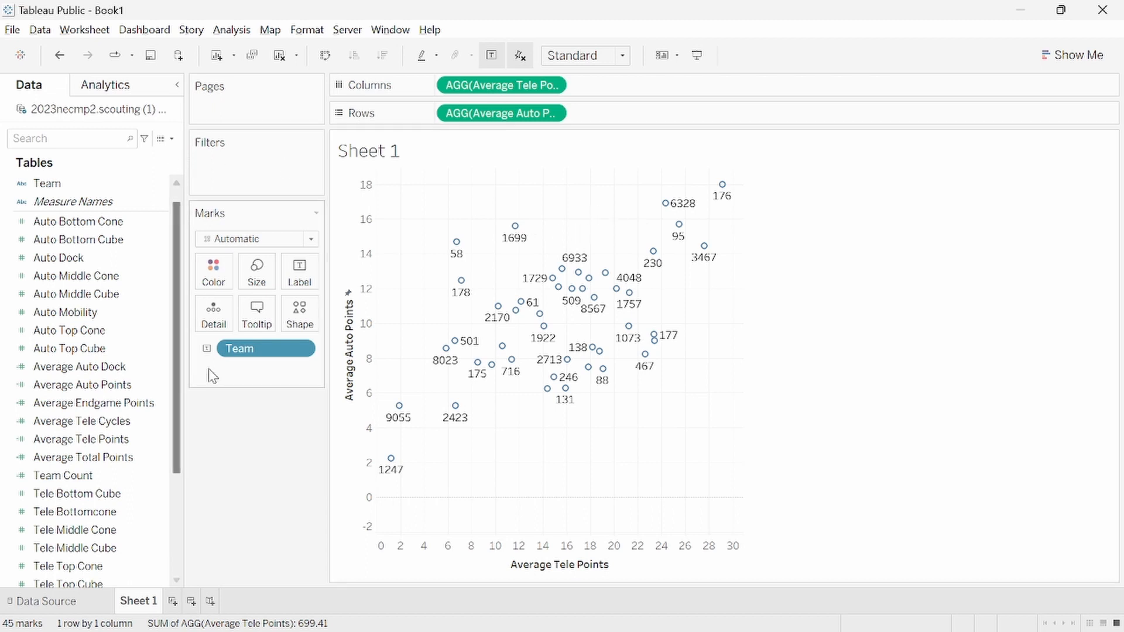
Step: Color the scatter plot marks by Average Endgame Points
left_click(123, 405)
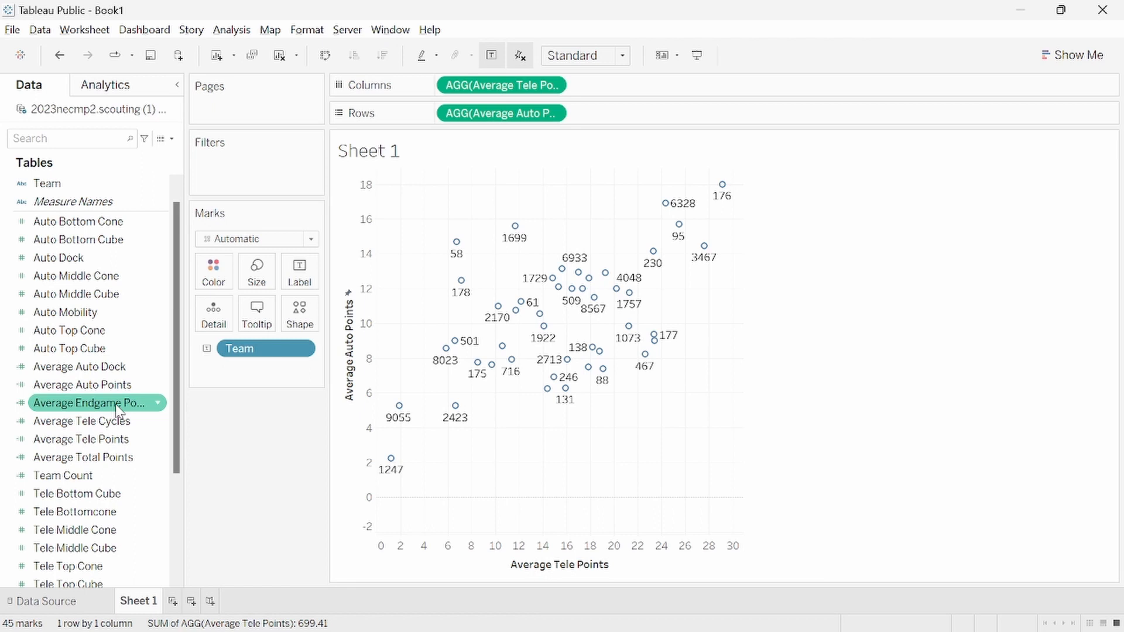
left_click_drag(115, 405, 221, 283)
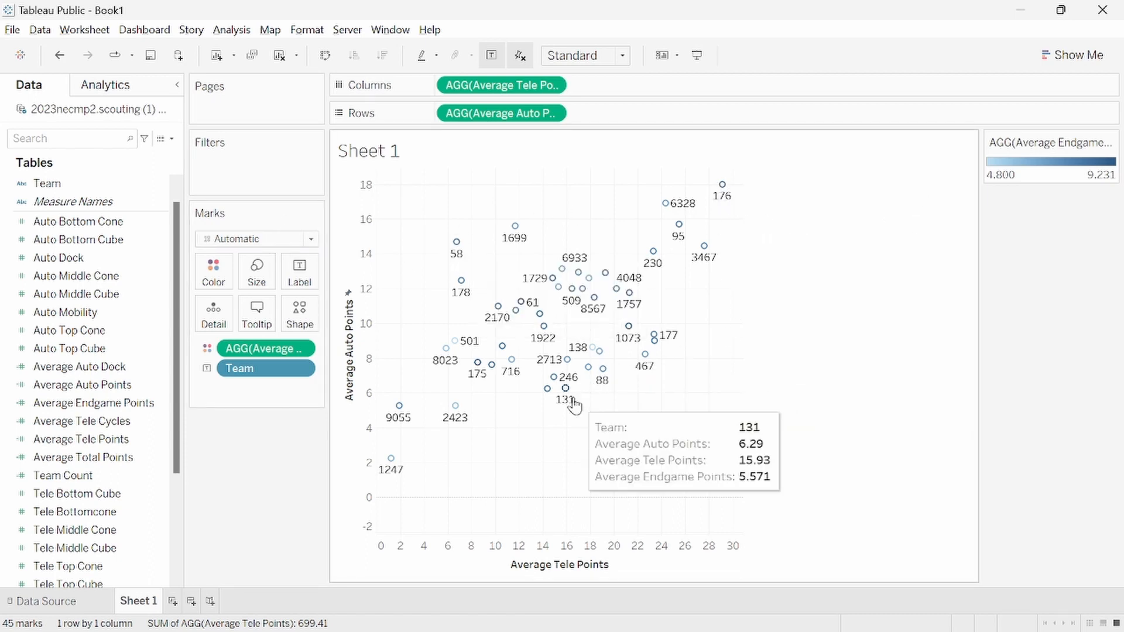
mouse_move(594, 354)
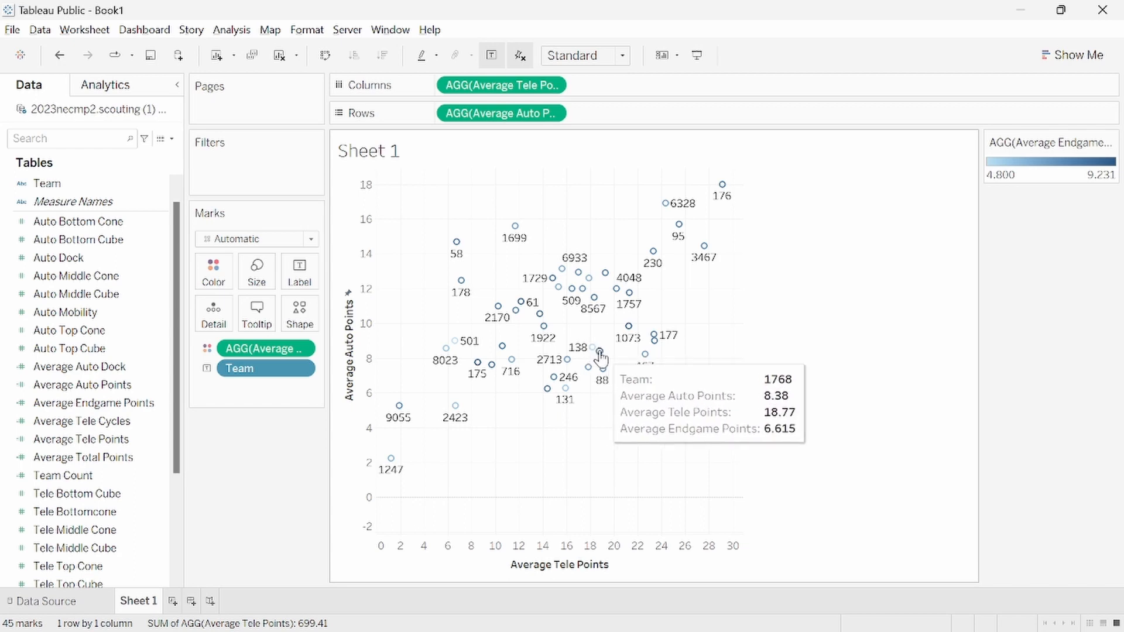
Step: Change the mark type to Circle and add Average Total Points to the marks as Detail
left_click(311, 239)
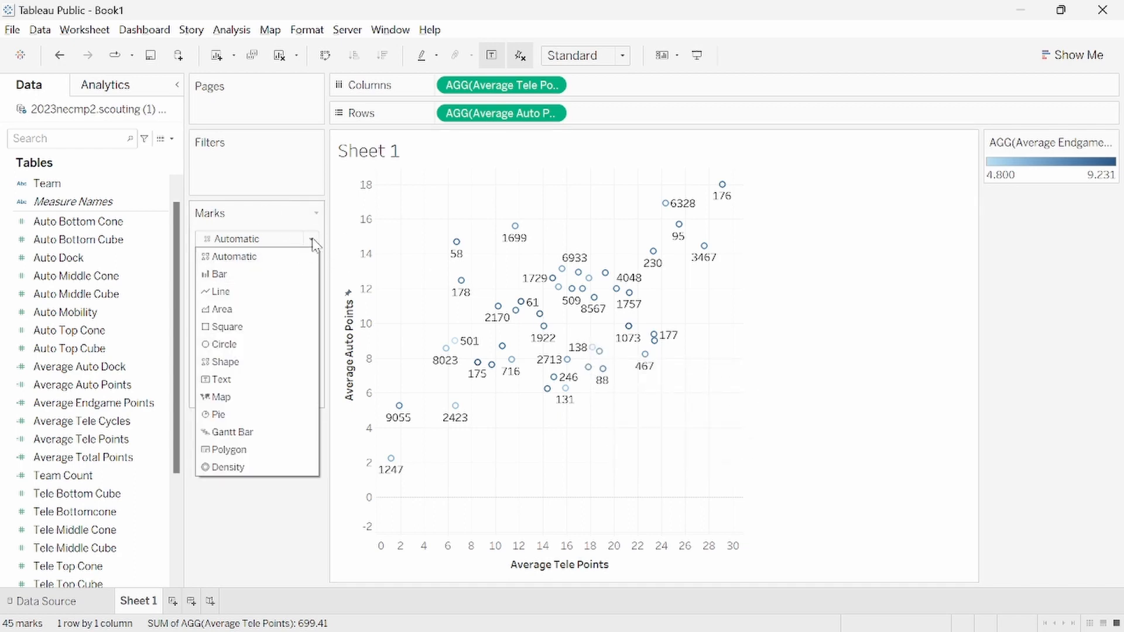
left_click(266, 346)
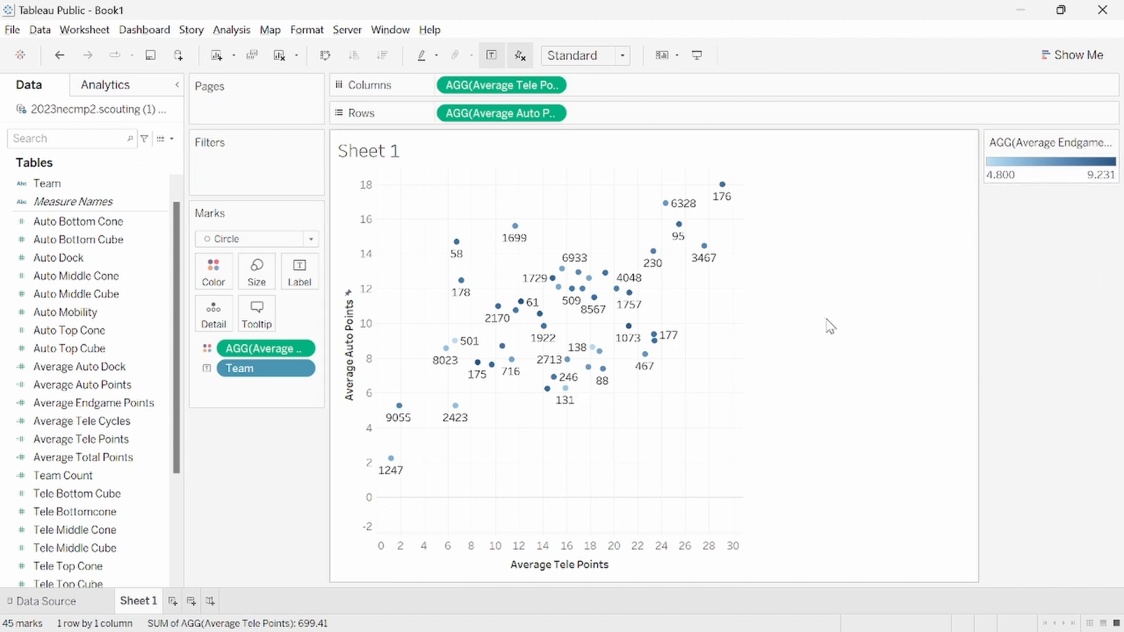
left_click(140, 458)
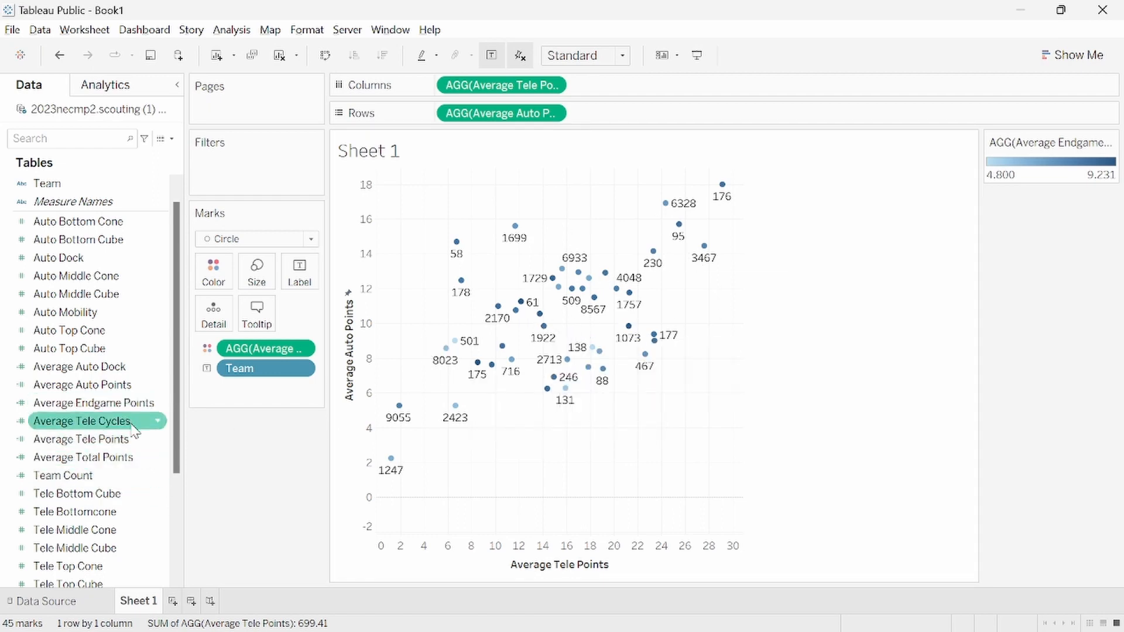
left_click_drag(100, 466, 213, 321)
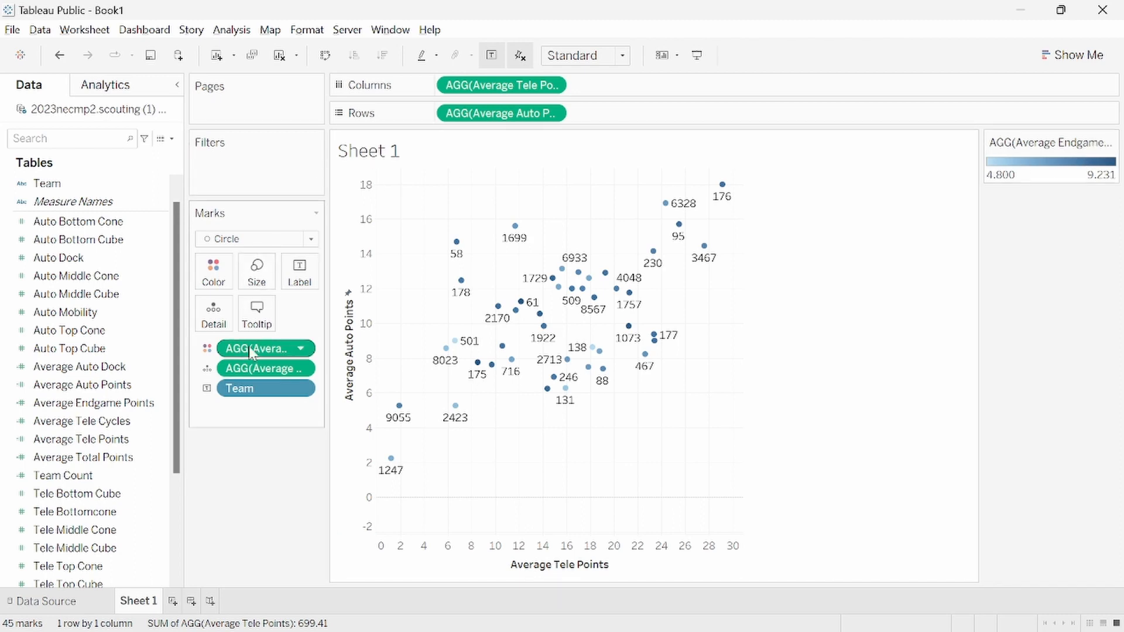
Step: Try sizing the marks by Average Endgame Points with a larger mark size range, and undo both changes
left_click_drag(248, 346, 267, 262)
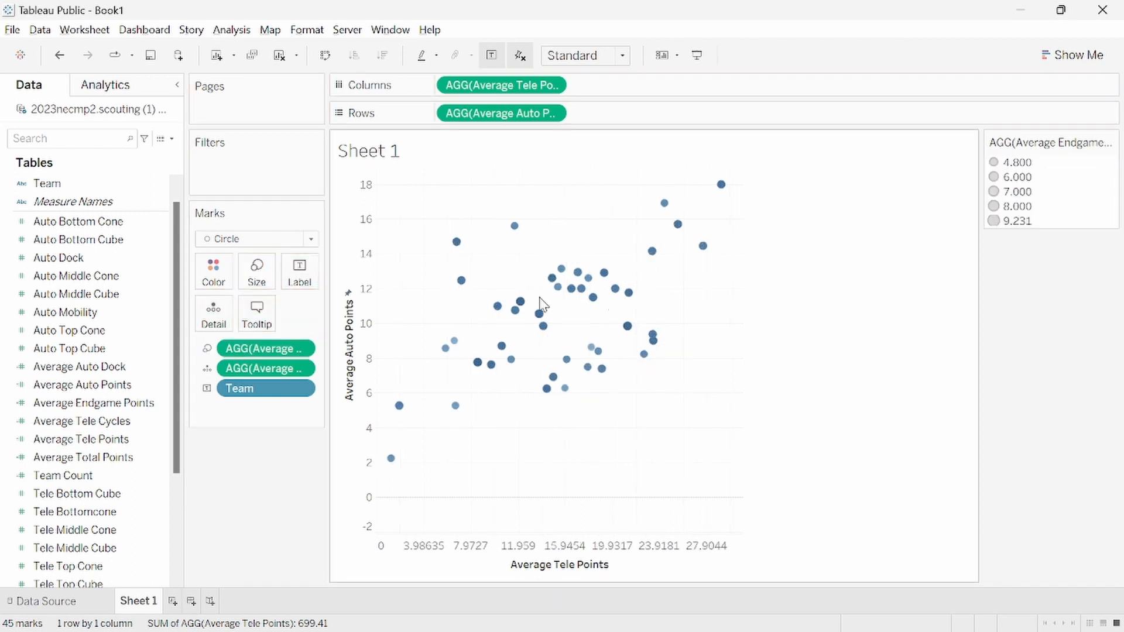
mouse_move(520, 302)
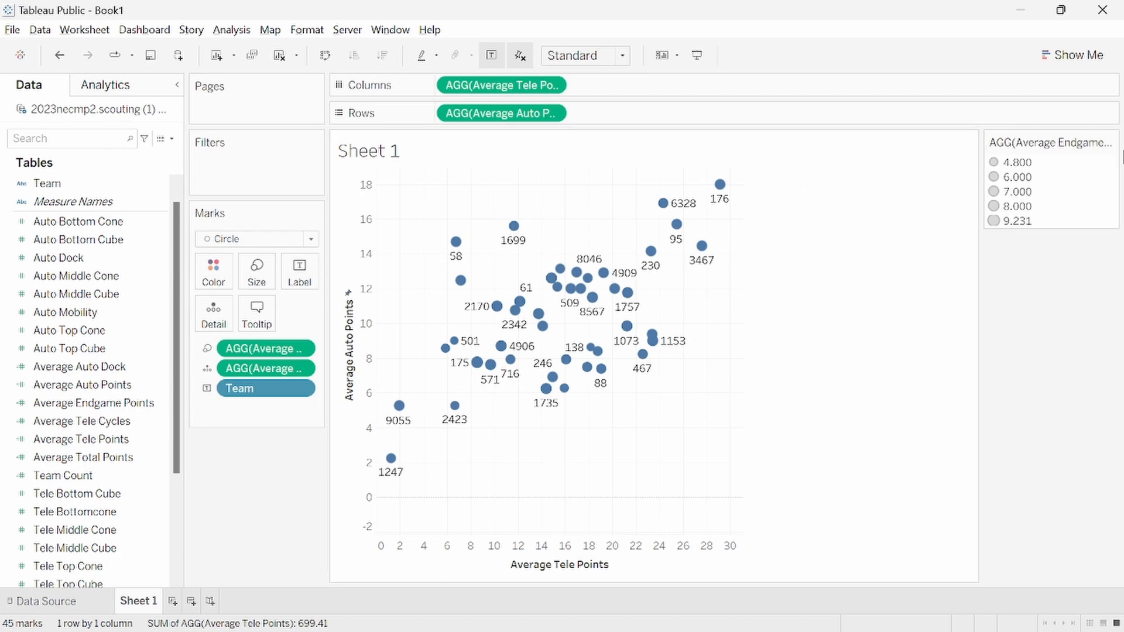
left_click(1111, 142)
left_click(1021, 160)
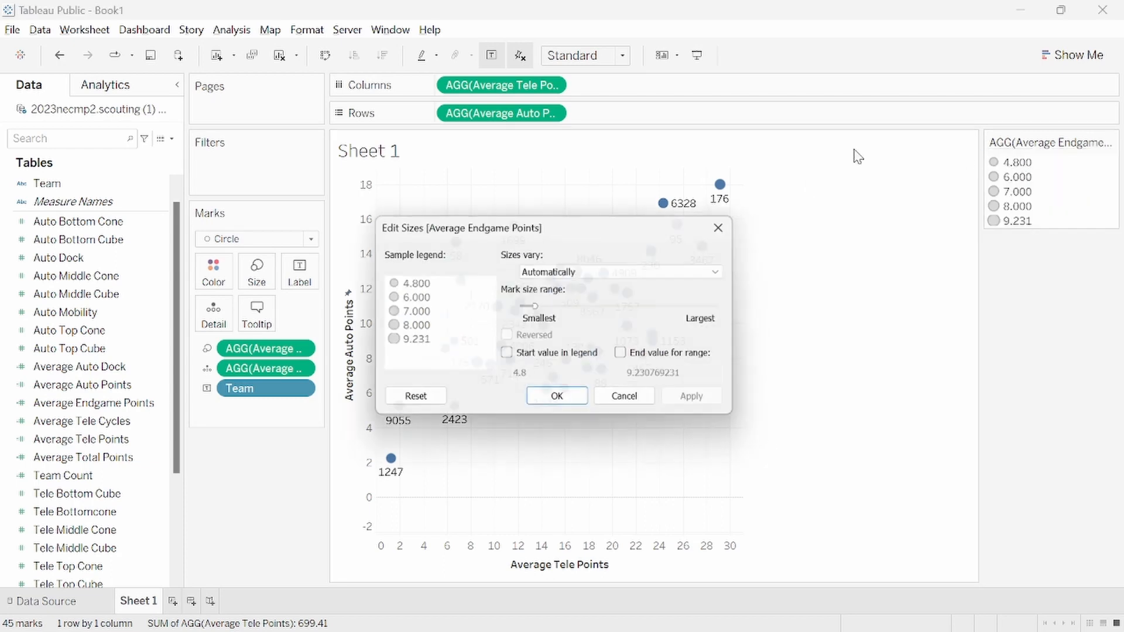
left_click_drag(537, 307, 579, 307)
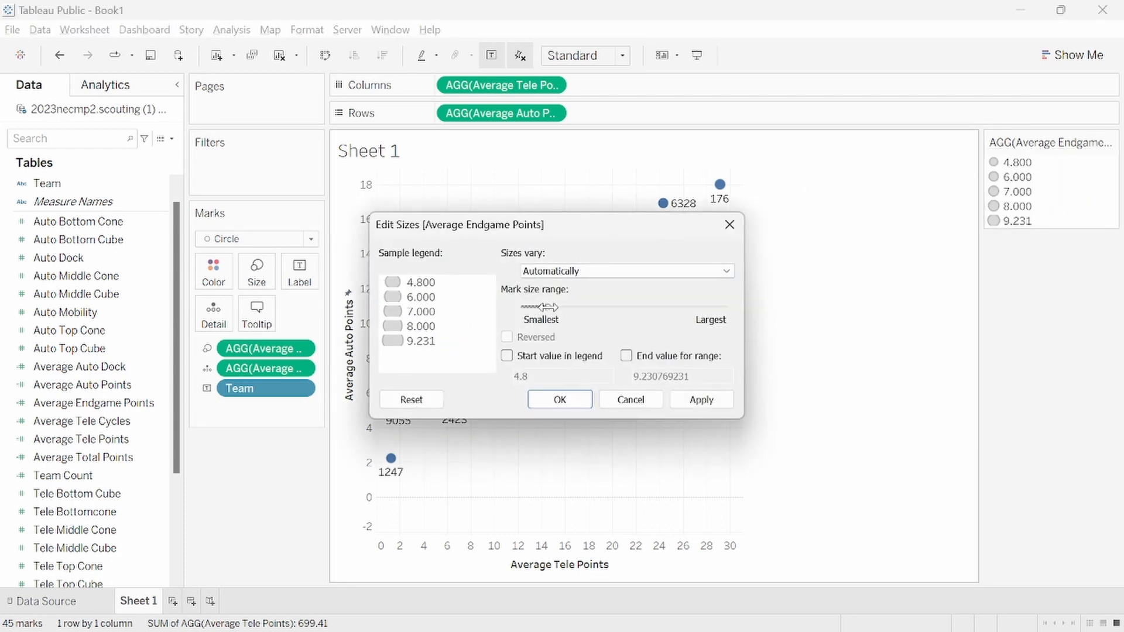
left_click(564, 408)
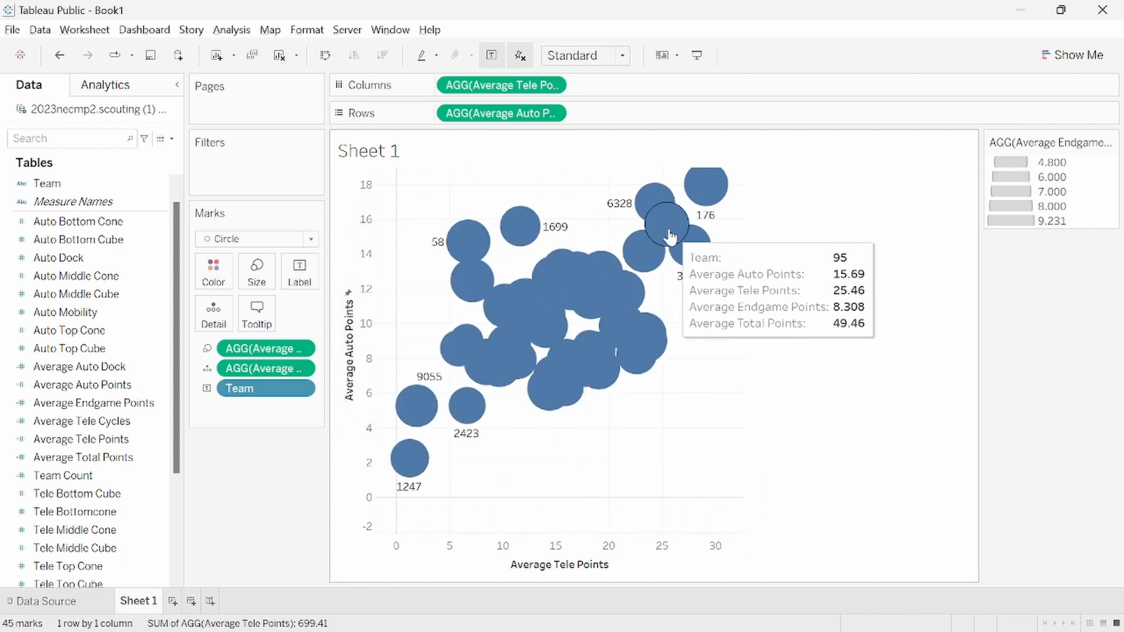
key("ctrl+z")
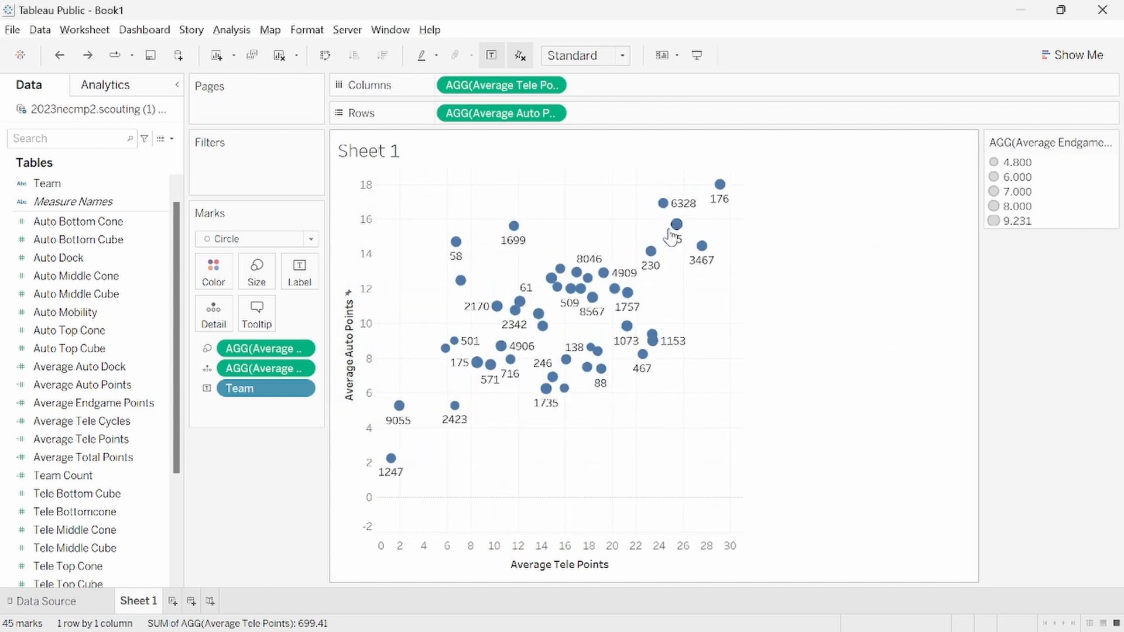
key("ctrl+z")
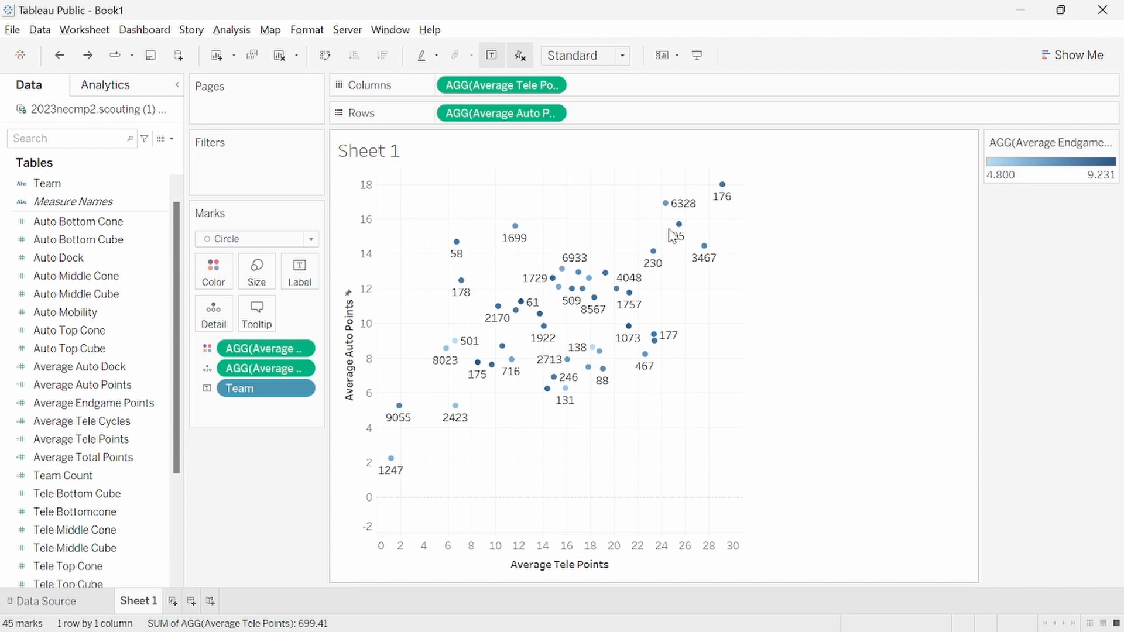
Step: Try the Orange-Blue Diverging palette for the Average Endgame Points colors and undo it
left_click(1110, 143)
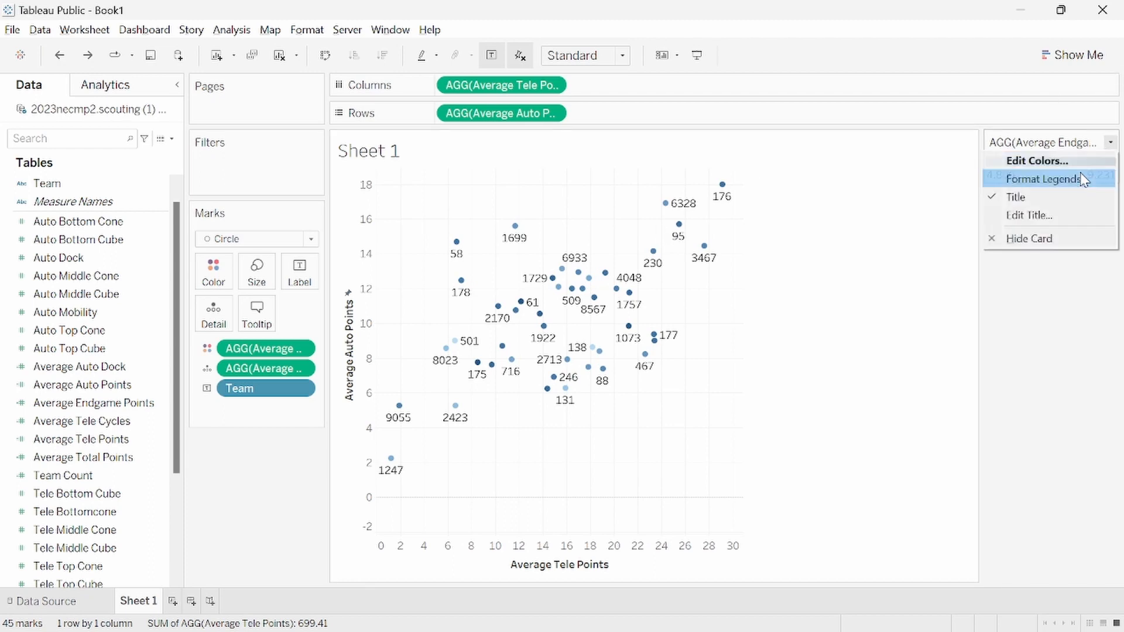
left_click(1016, 161)
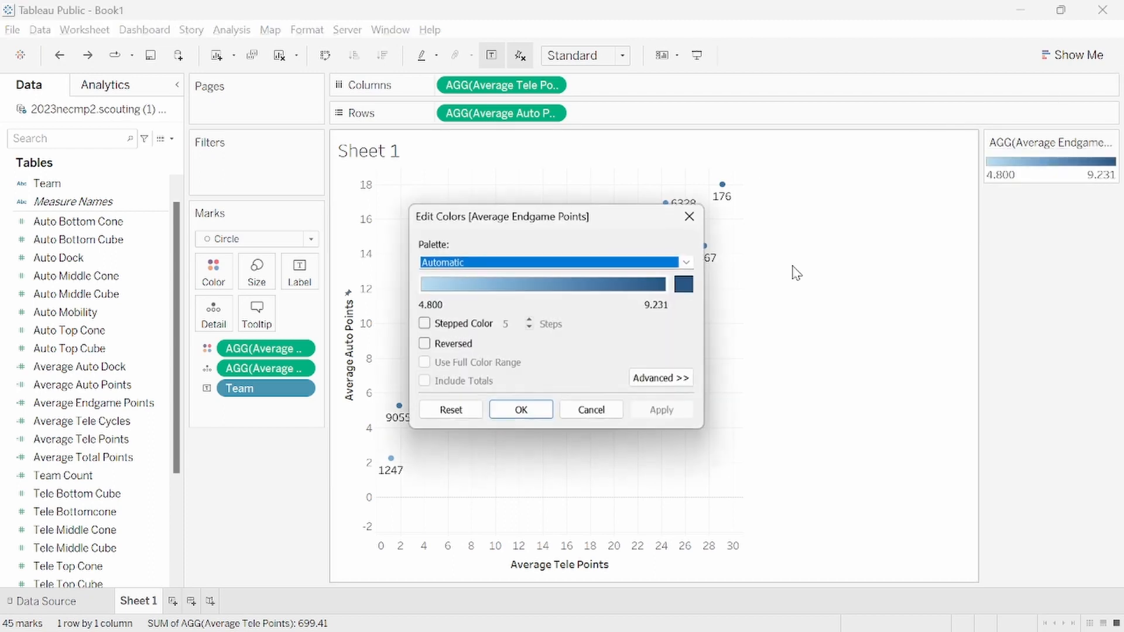
left_click(612, 264)
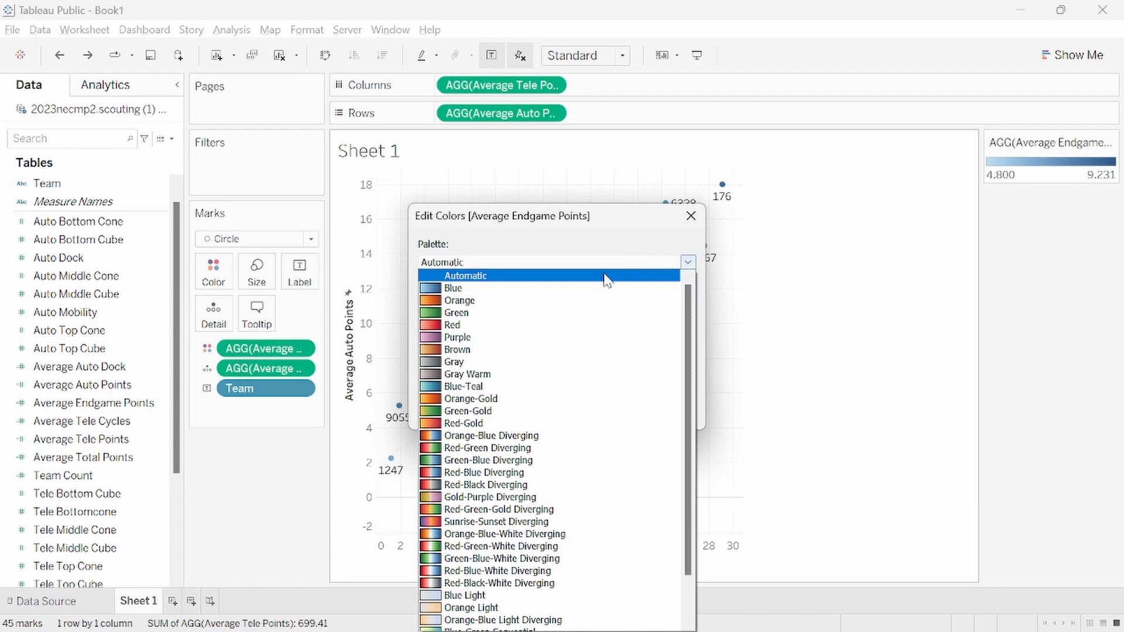
left_click(543, 437)
left_click(539, 413)
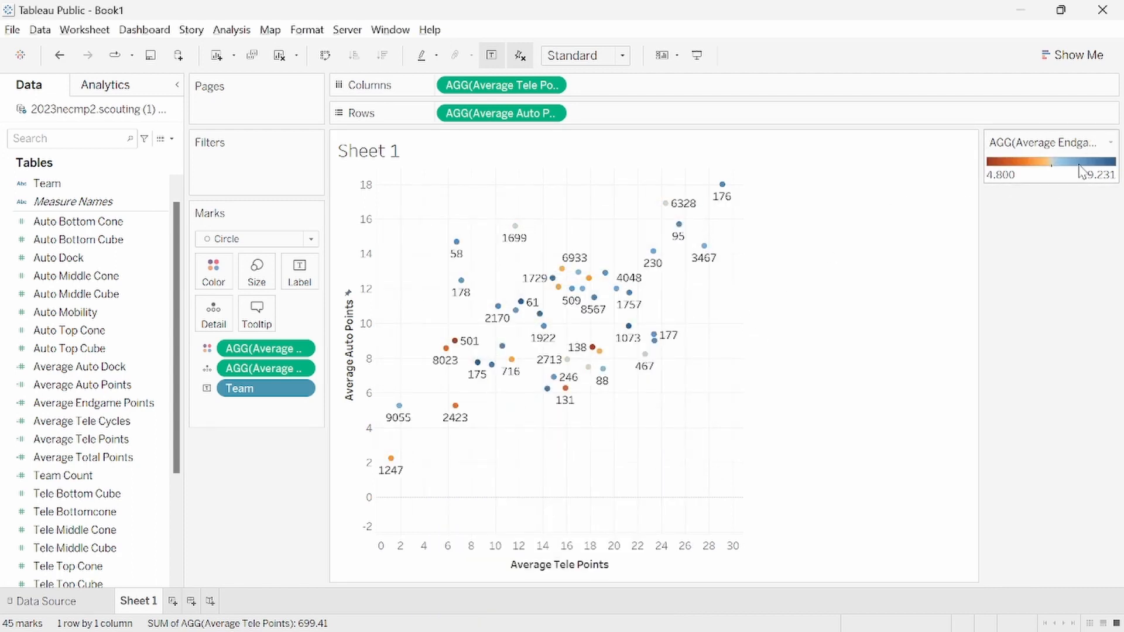
key("ctrl+z")
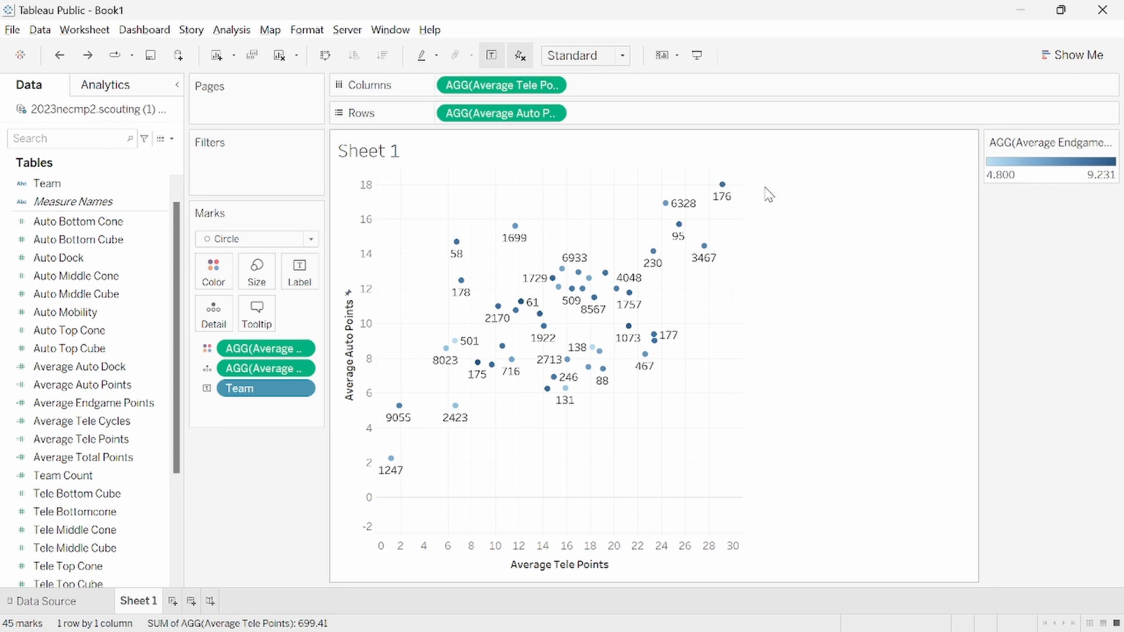
mouse_move(732, 195)
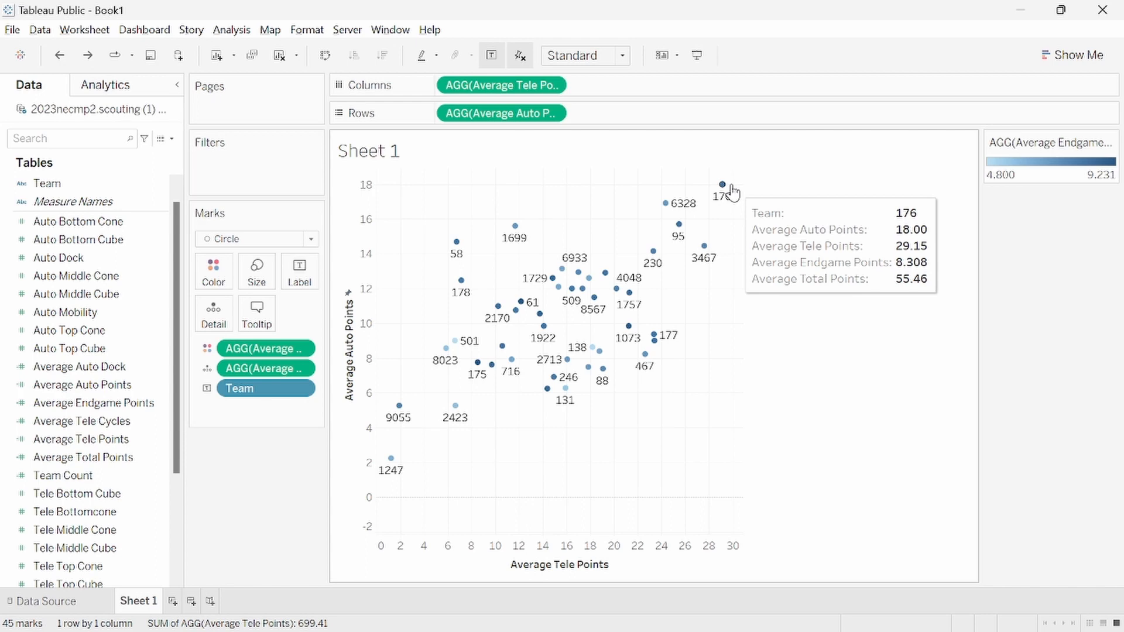
Step: Add Average Auto Dock and Average Tele Cycles to the marks as Detail and clear the Average Auto Points axis range
left_click_drag(82, 421, 246, 328)
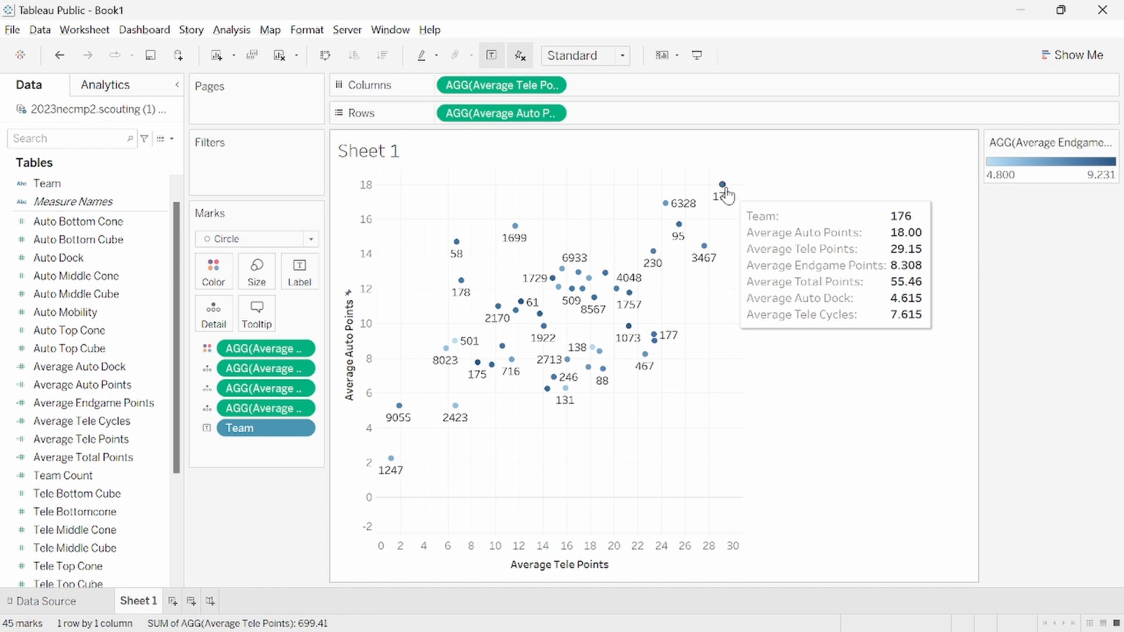
right_click(356, 298)
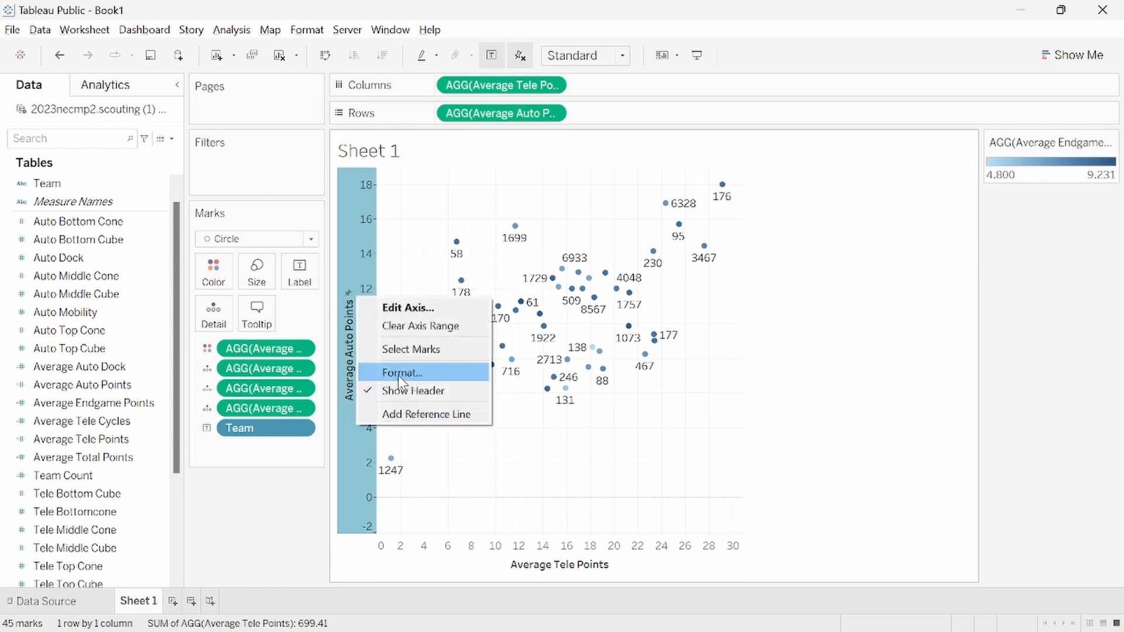
left_click(401, 326)
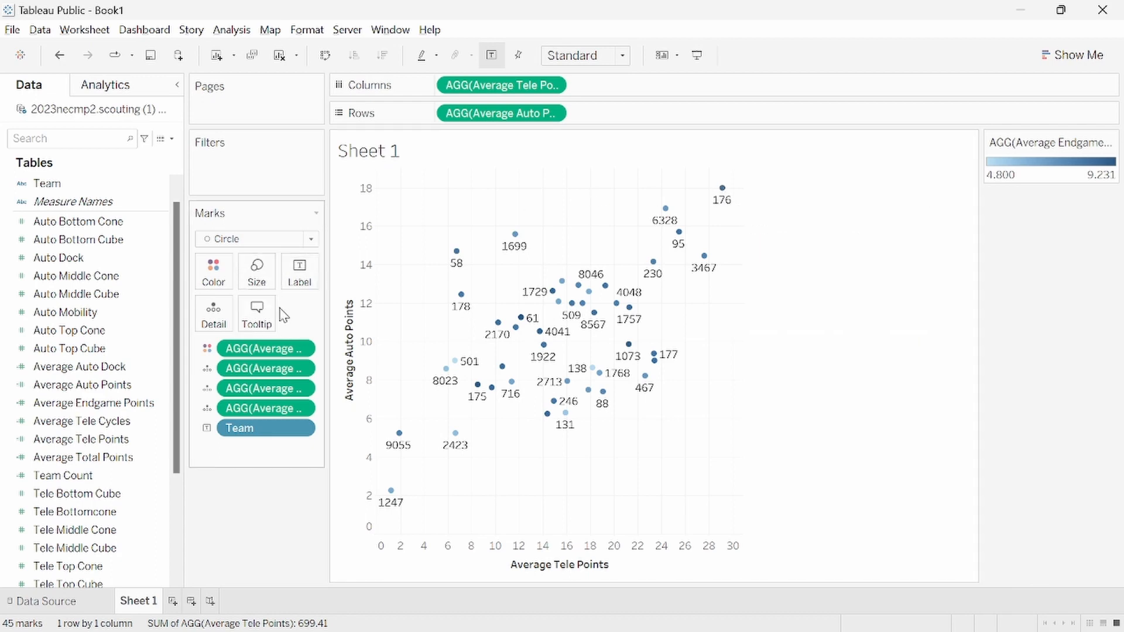
Step: Insert blank lines in the tooltip after the Team, Average Endgame Points and Average Total Points lines
left_click(256, 316)
left_click(432, 223)
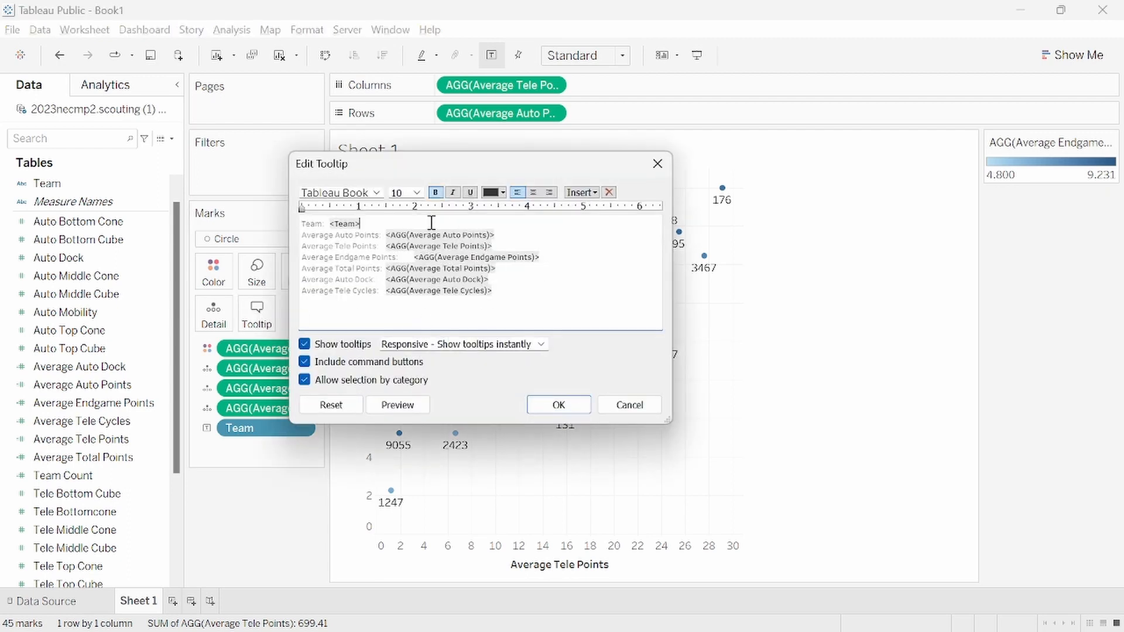
key("shift+Home")
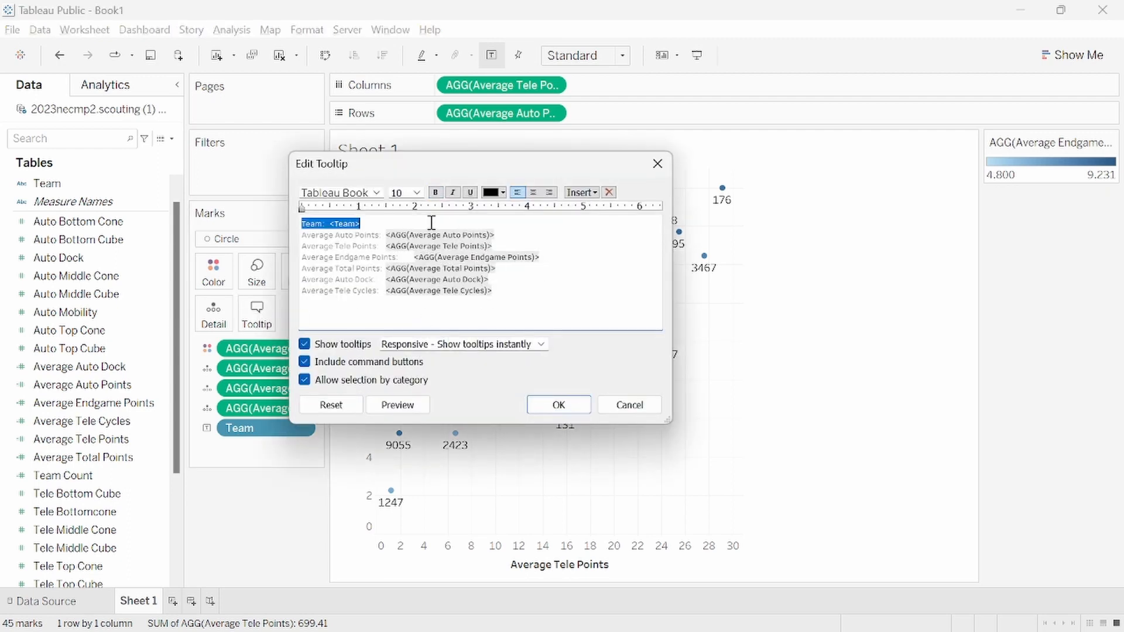
left_click(568, 257)
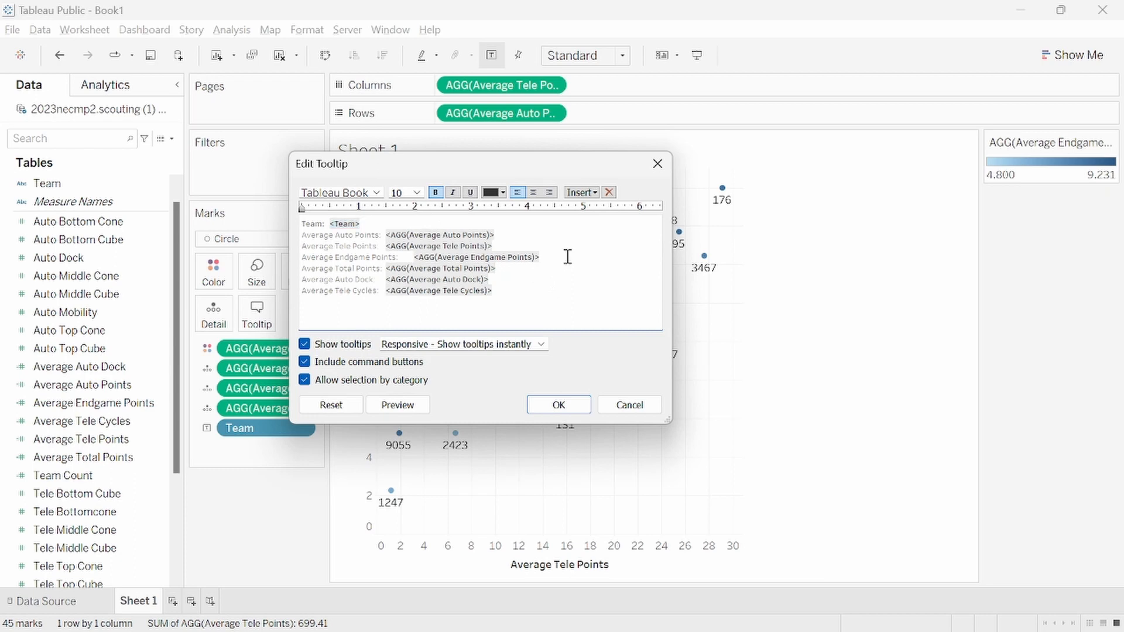
key("Return")
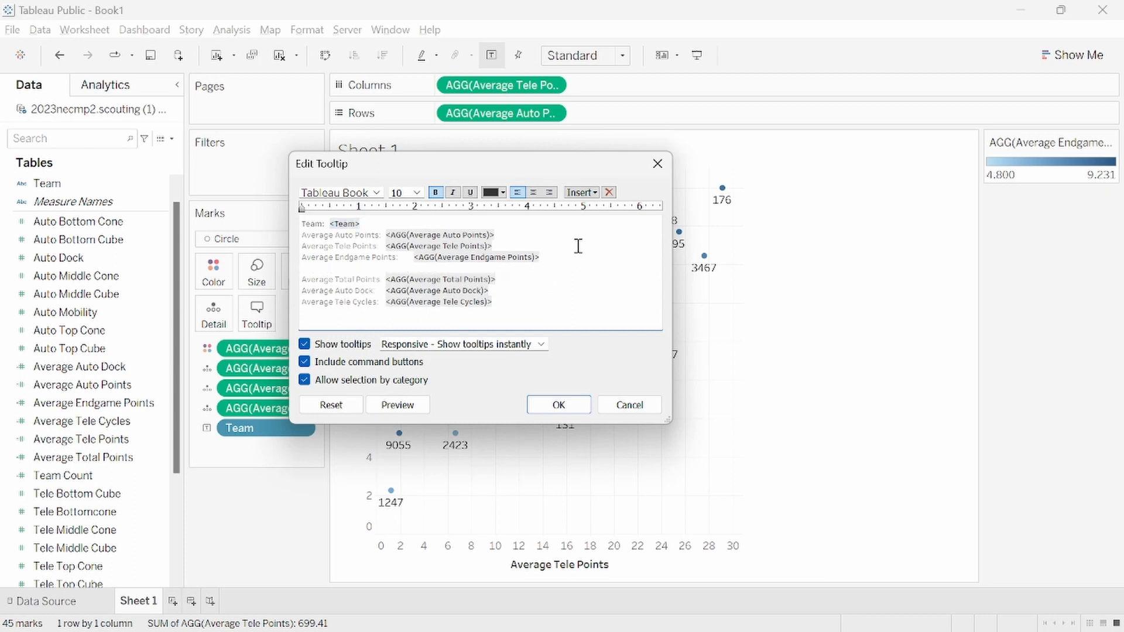
left_click(406, 227)
key("Return")
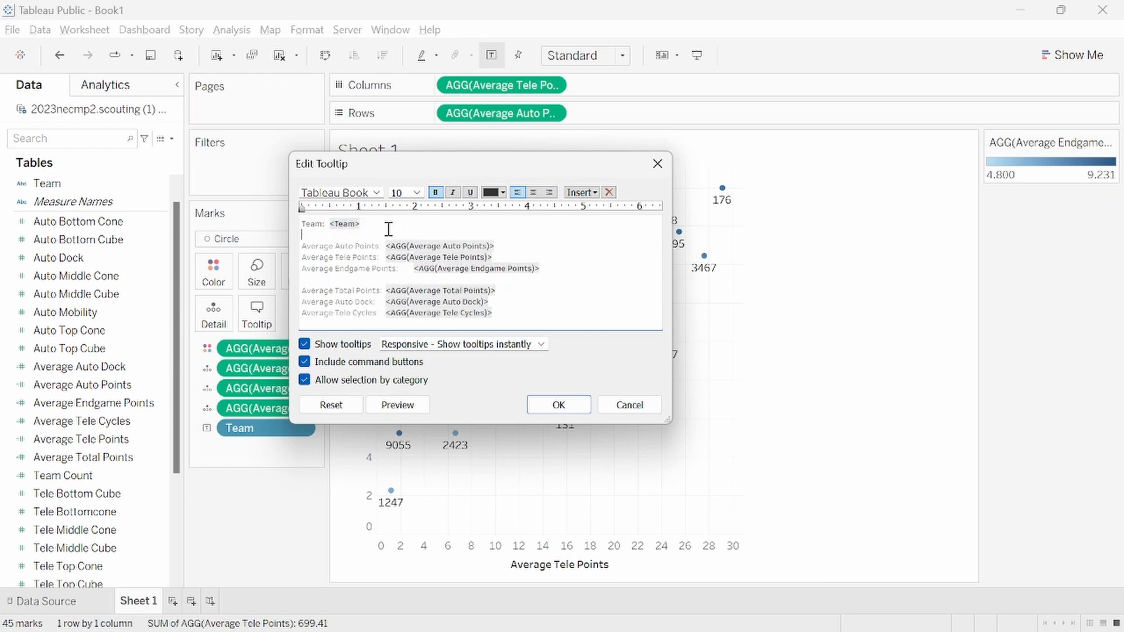
left_click(520, 291)
key("Return")
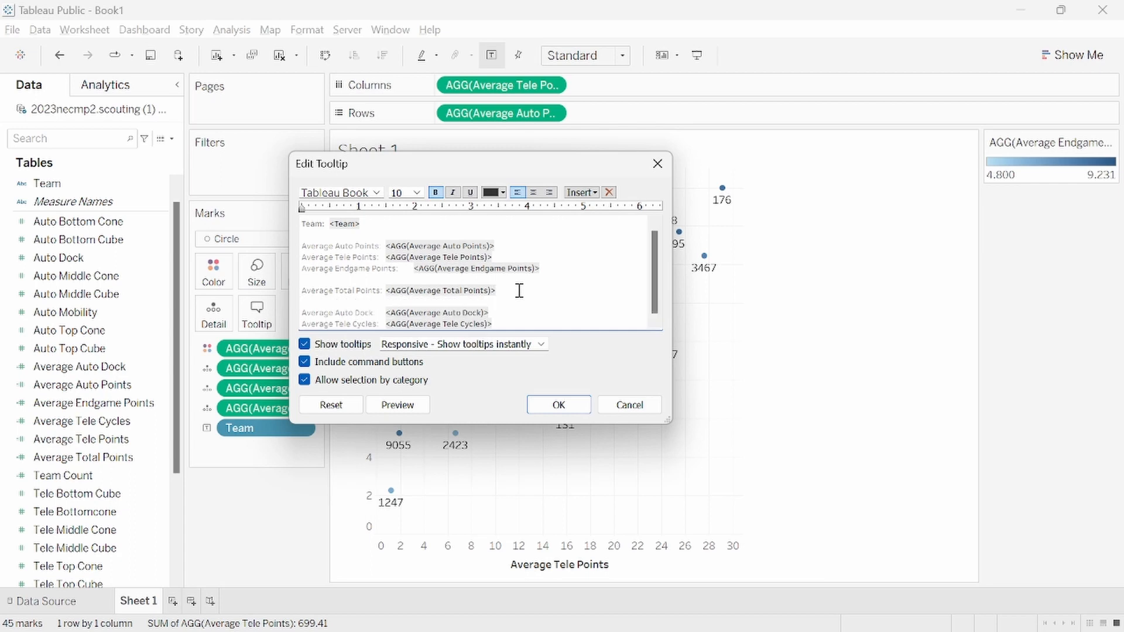
key("Down")
left_click(563, 408)
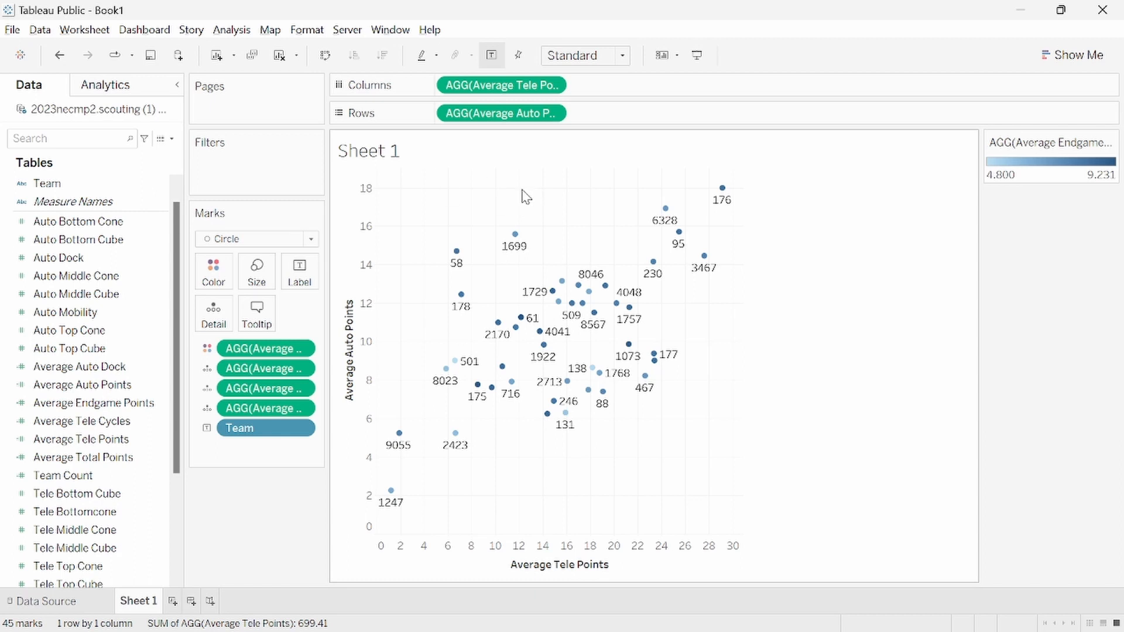
Step: Rename Sheet 1 as "Bubble Chart For NEDCMP"
double_click(141, 601)
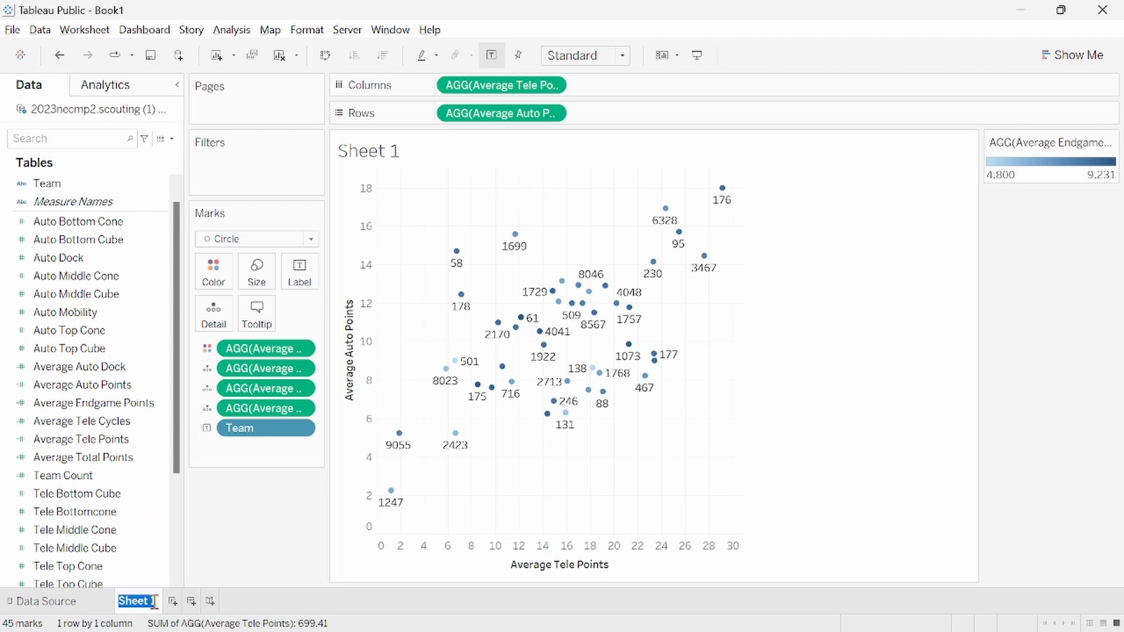
type("Bubble Chart For NEDCMP")
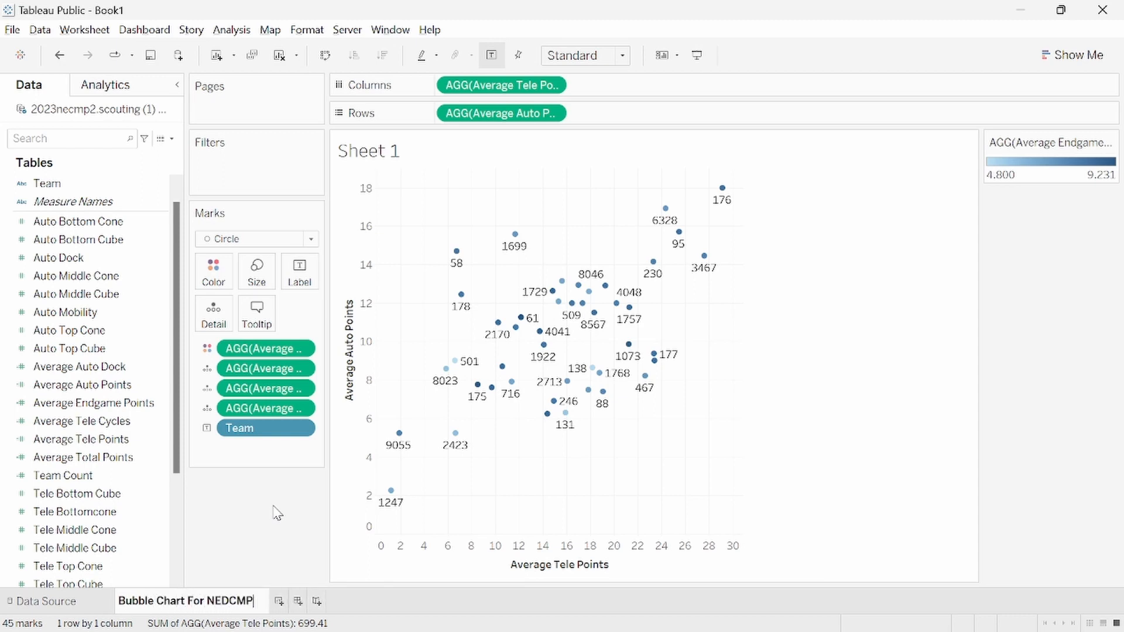
key("Return")
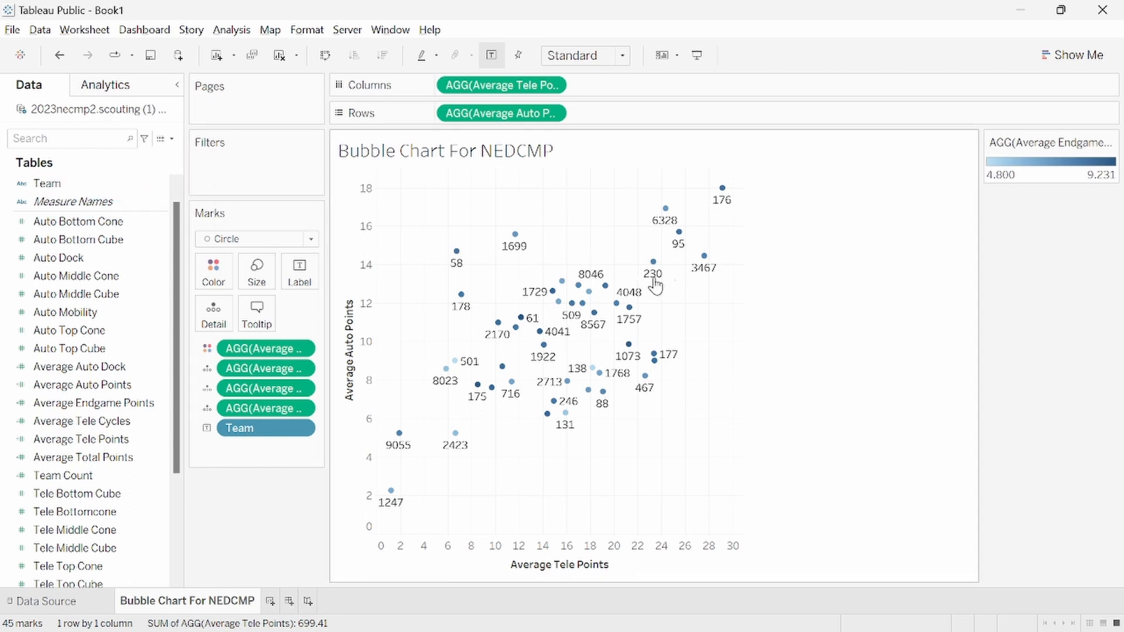
Step: Add a Team filter with every team selected and apply it to all worksheets using this data source
mouse_move(623, 350)
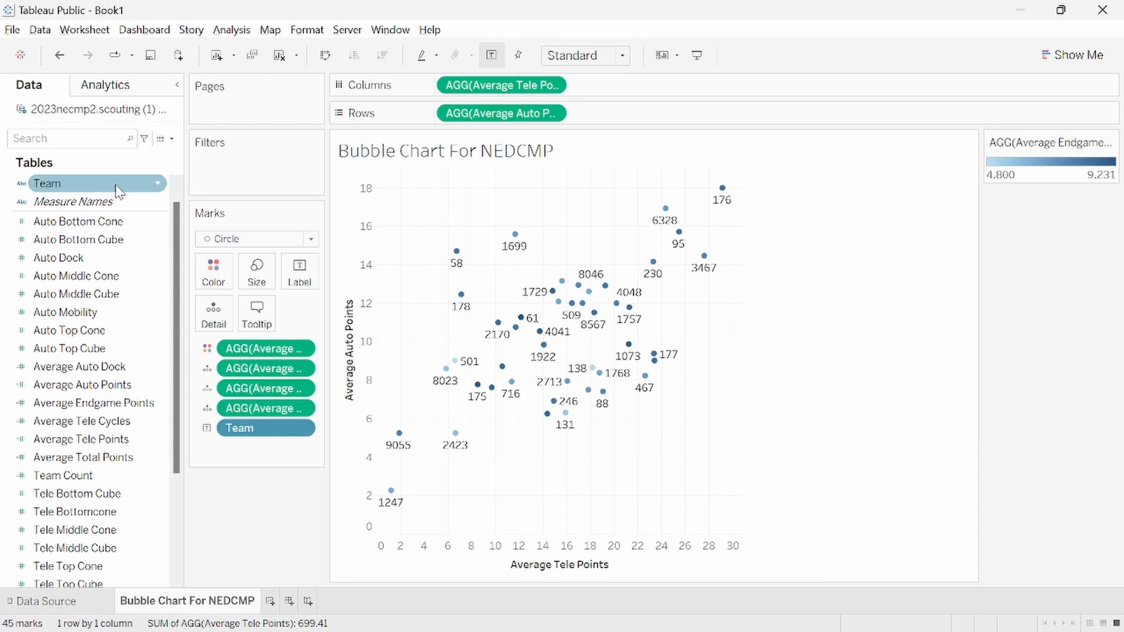
left_click_drag(117, 190, 258, 166)
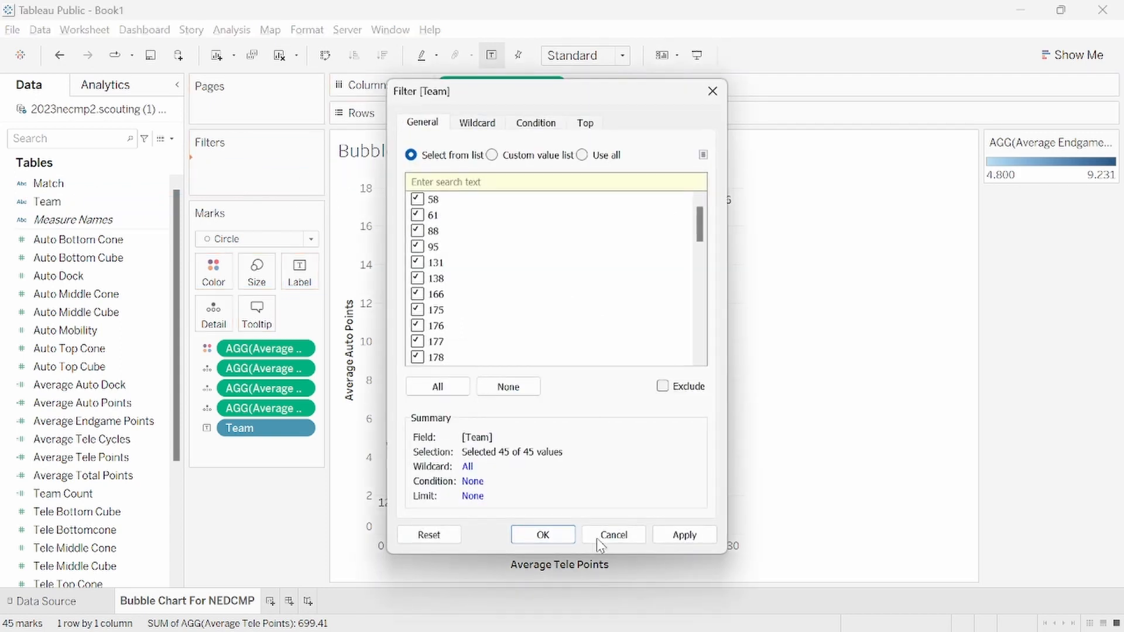
left_click(543, 534)
right_click(217, 168)
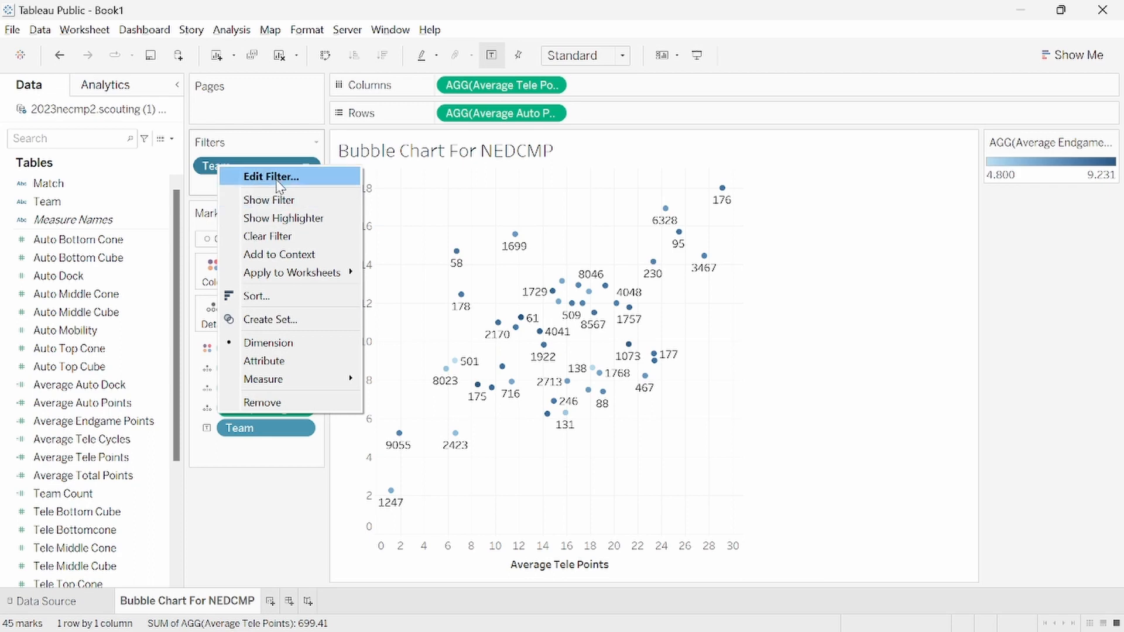
mouse_move(296, 274)
left_click(404, 291)
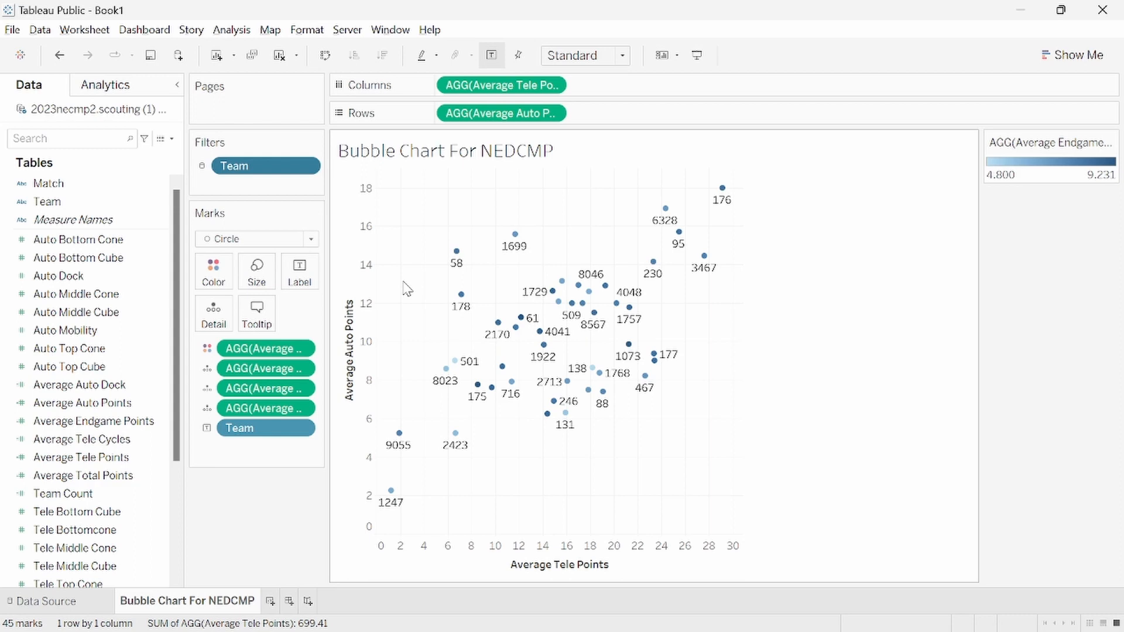
Step: Show the Team filter and the Team highlighter beside the chart, and set the filter to Multiple Values (dropdown)
right_click(234, 168)
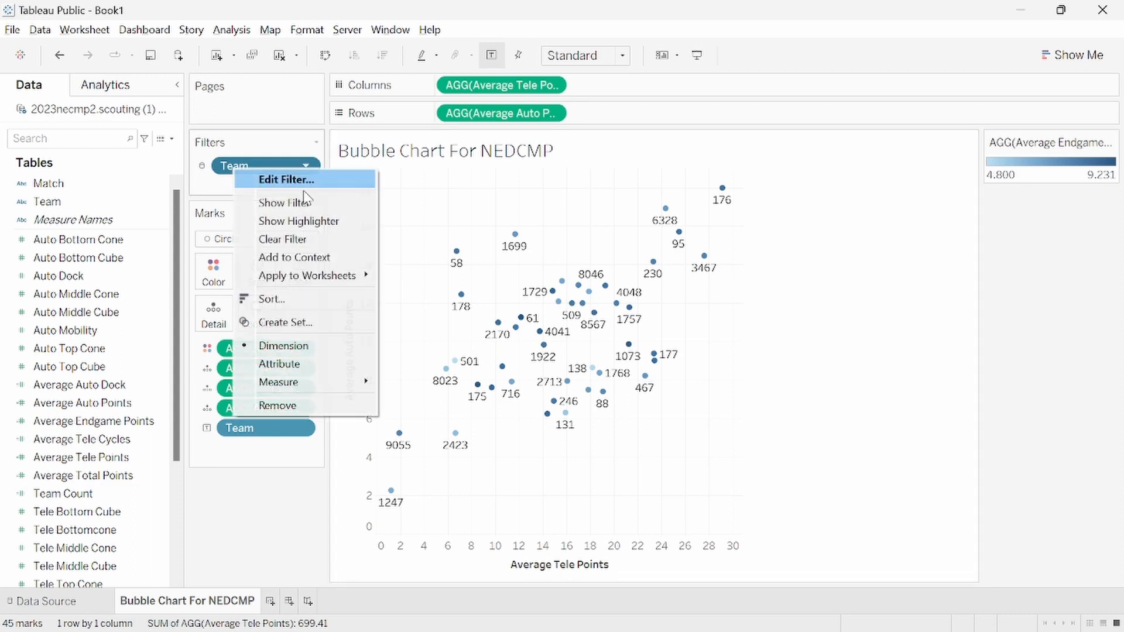
left_click(260, 203)
right_click(275, 168)
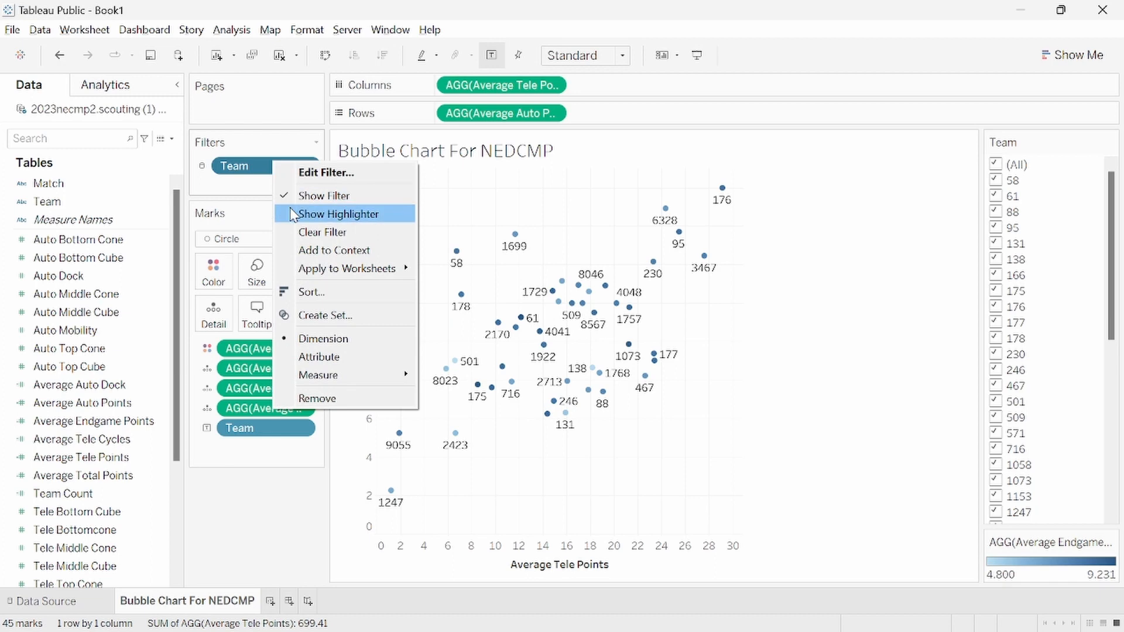
left_click(304, 216)
mouse_move(1111, 147)
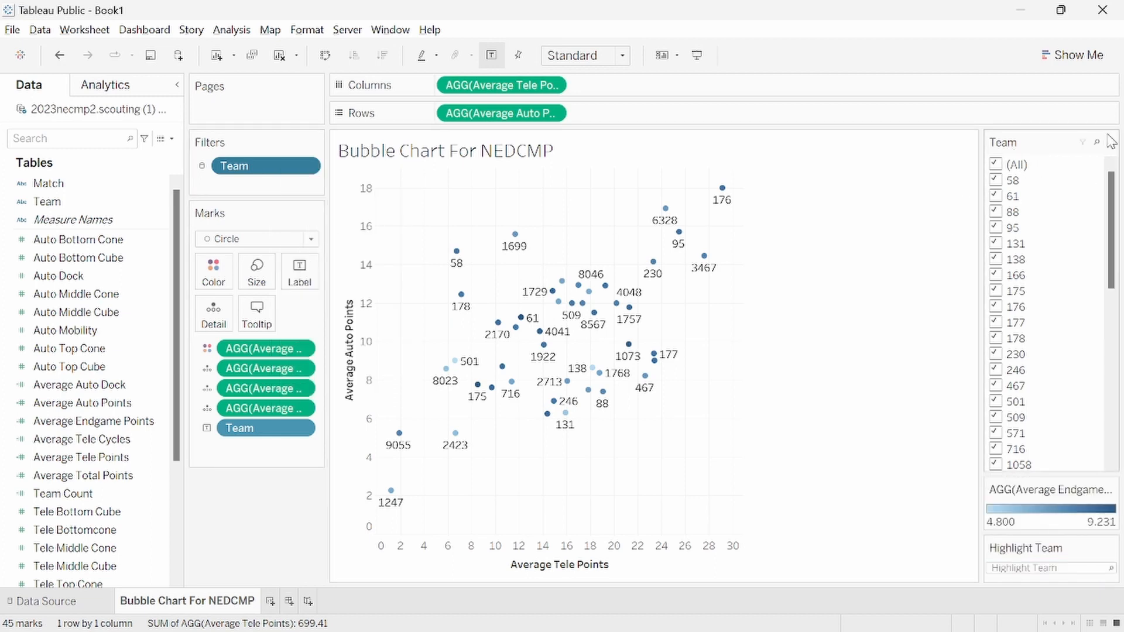
left_click(1111, 147)
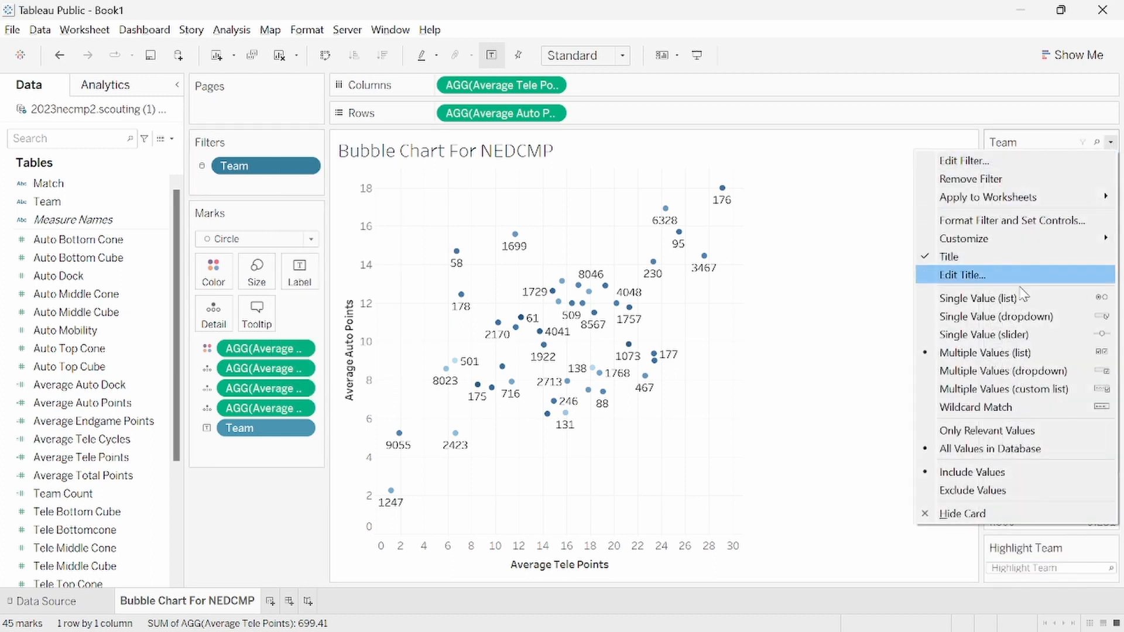
left_click(1032, 372)
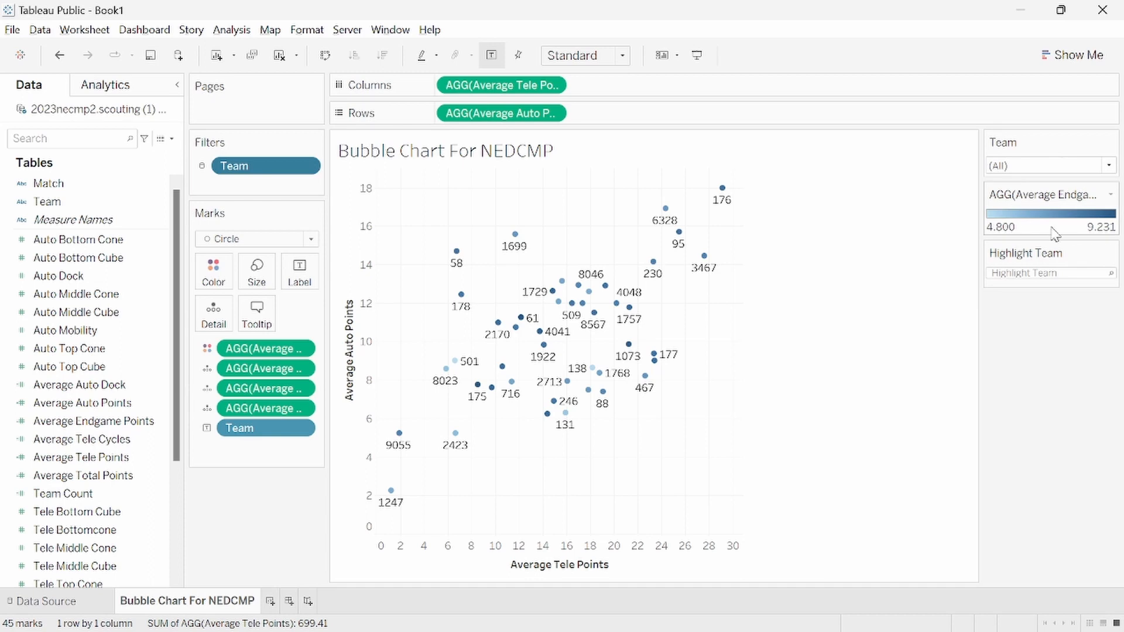
Step: Try highlighting team 166 with the Team highlighter and clear the highlight
left_click(1051, 273)
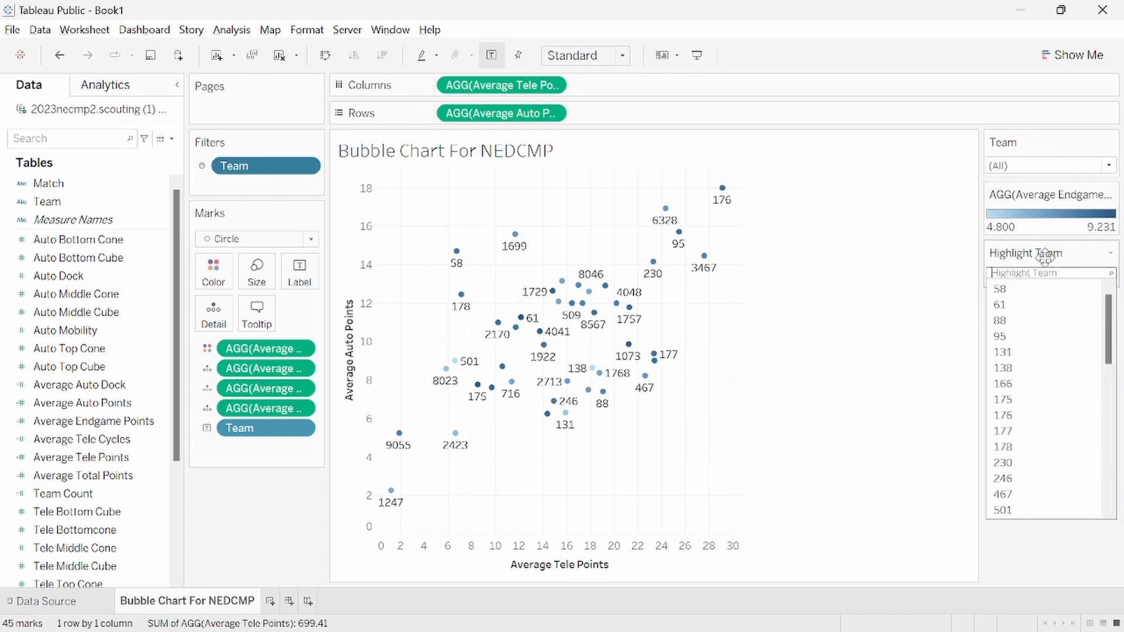
left_click(1013, 384)
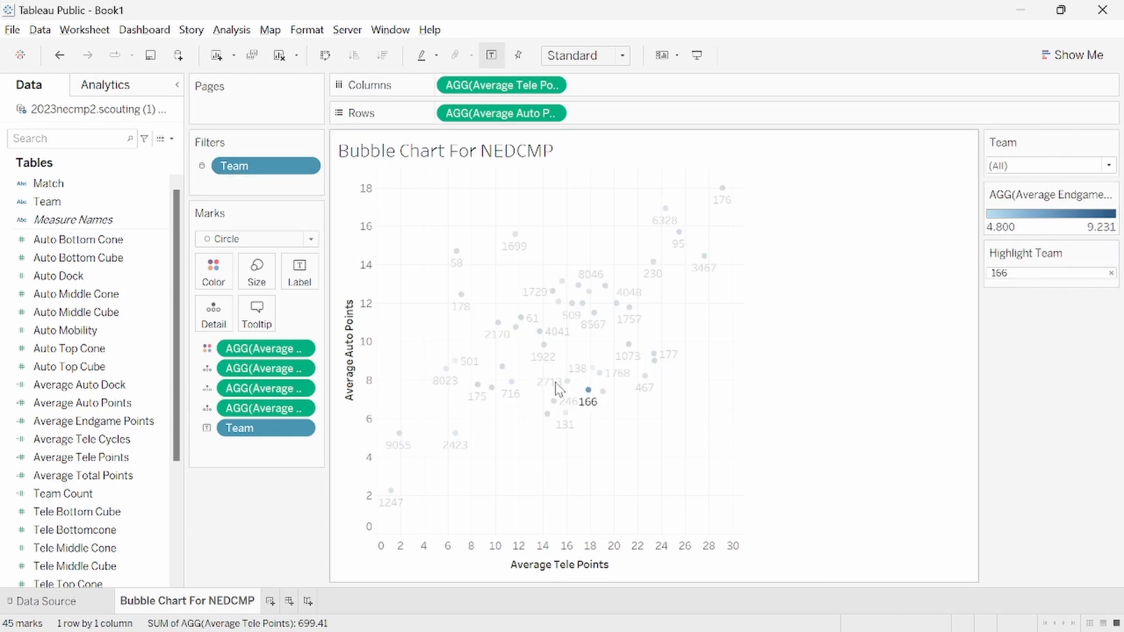
left_click(657, 418)
Step: Try filtering out teams 176, 177, 166 and 1153, and reselect all teams in the Team filter
left_click(1043, 166)
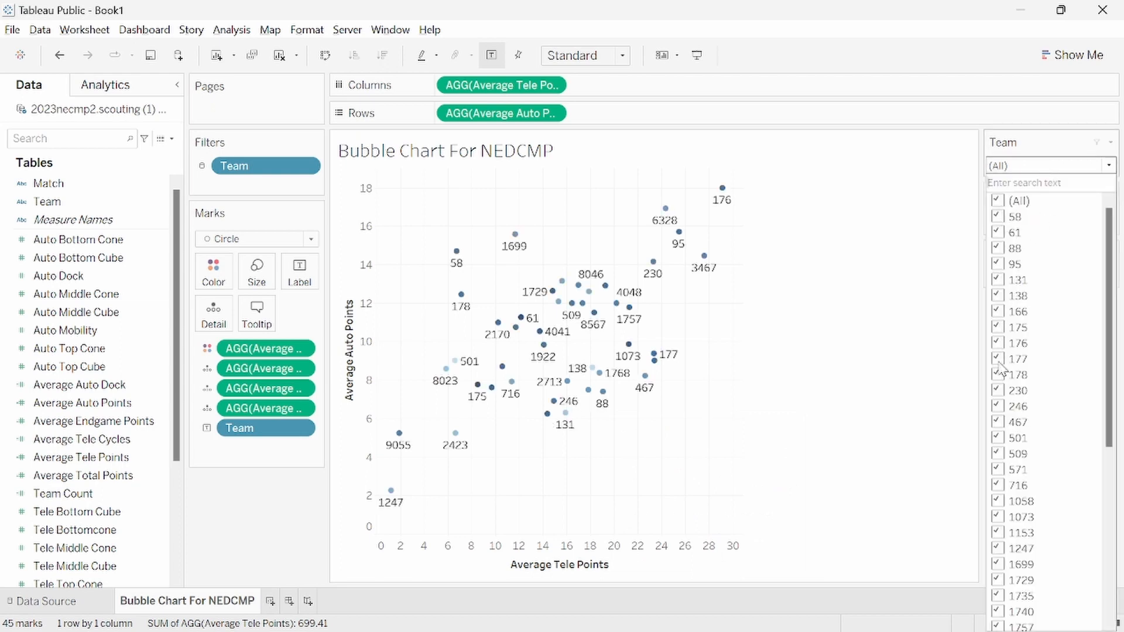
left_click(999, 345)
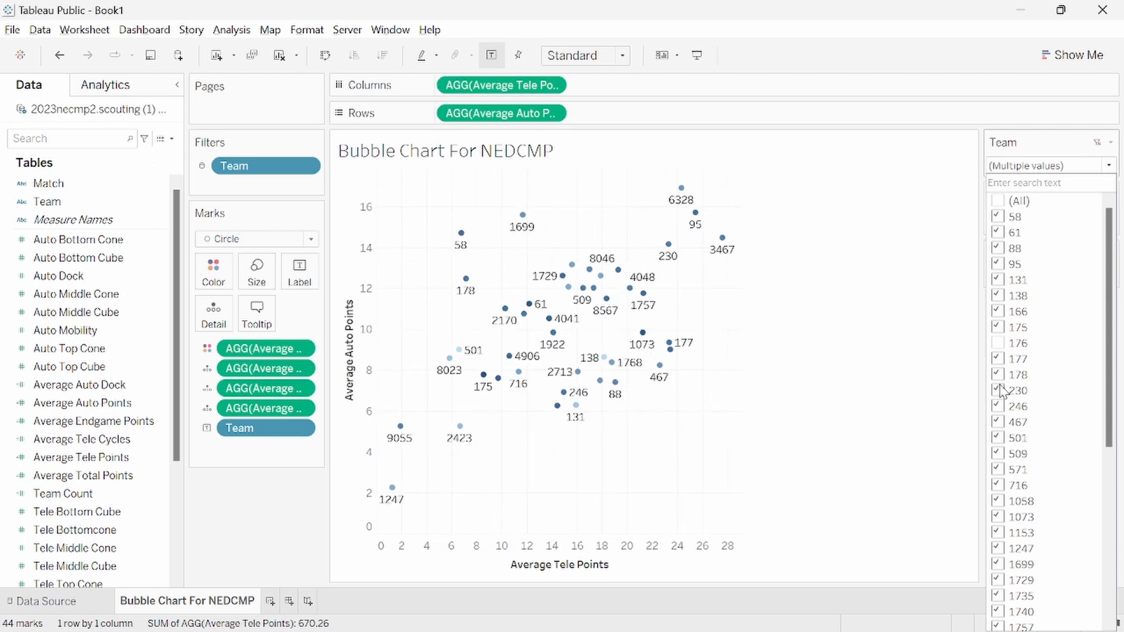
left_click(998, 359)
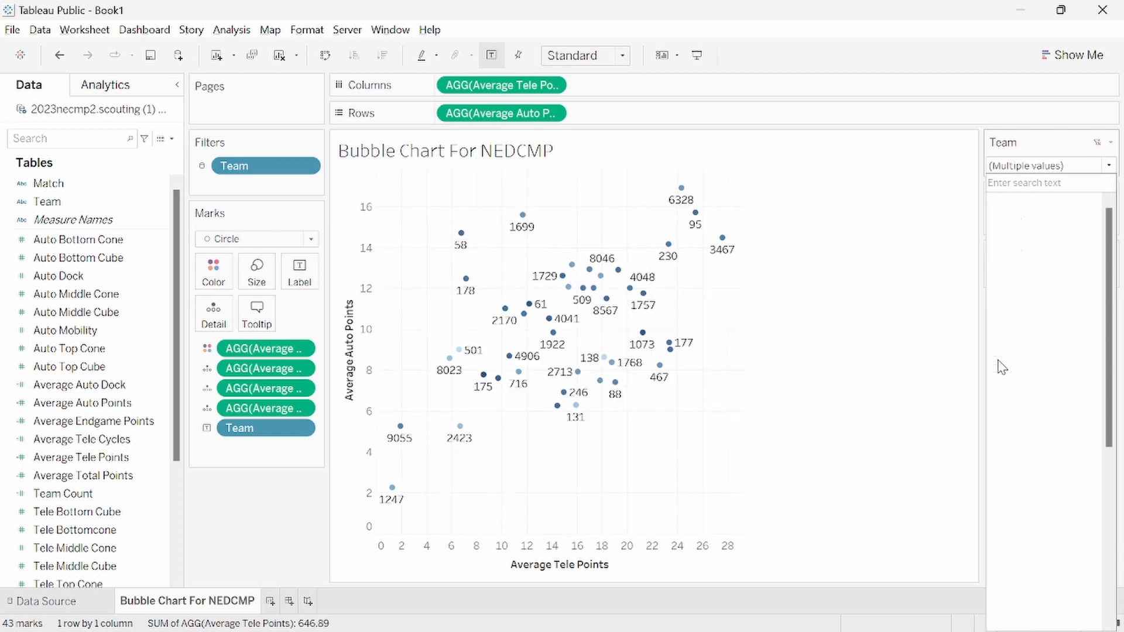
left_click(998, 312)
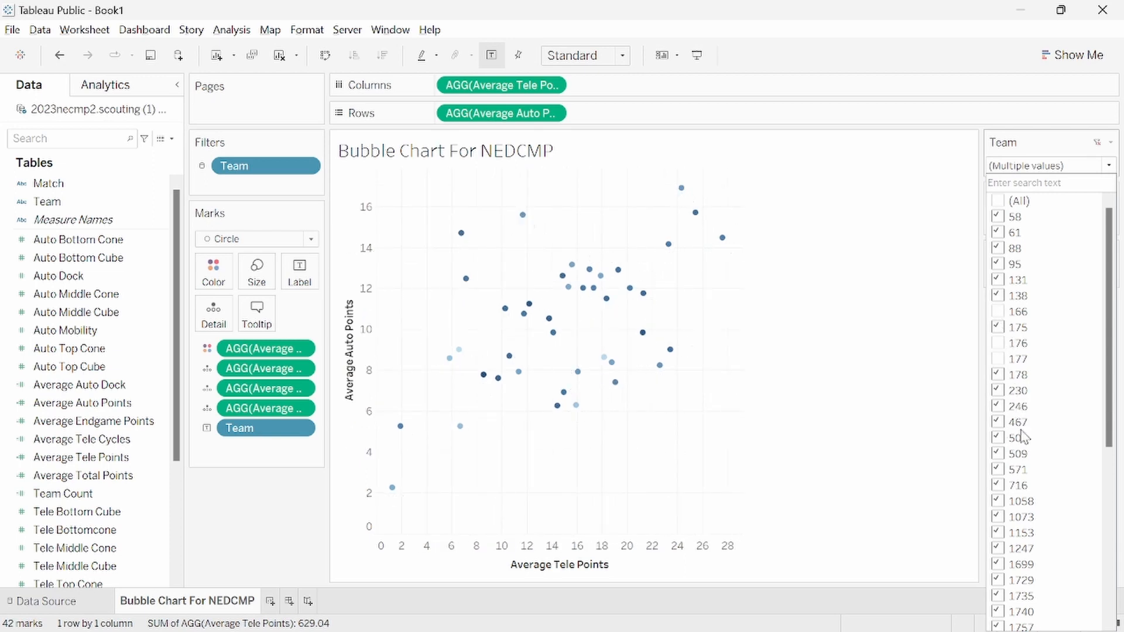
left_click(1000, 533)
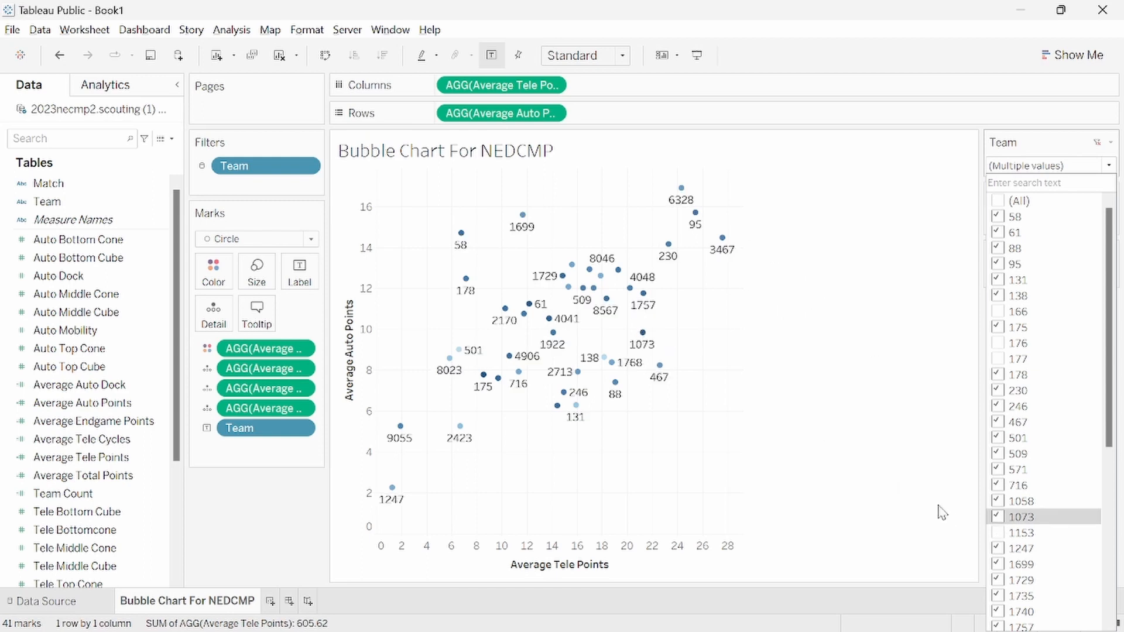
left_click(997, 202)
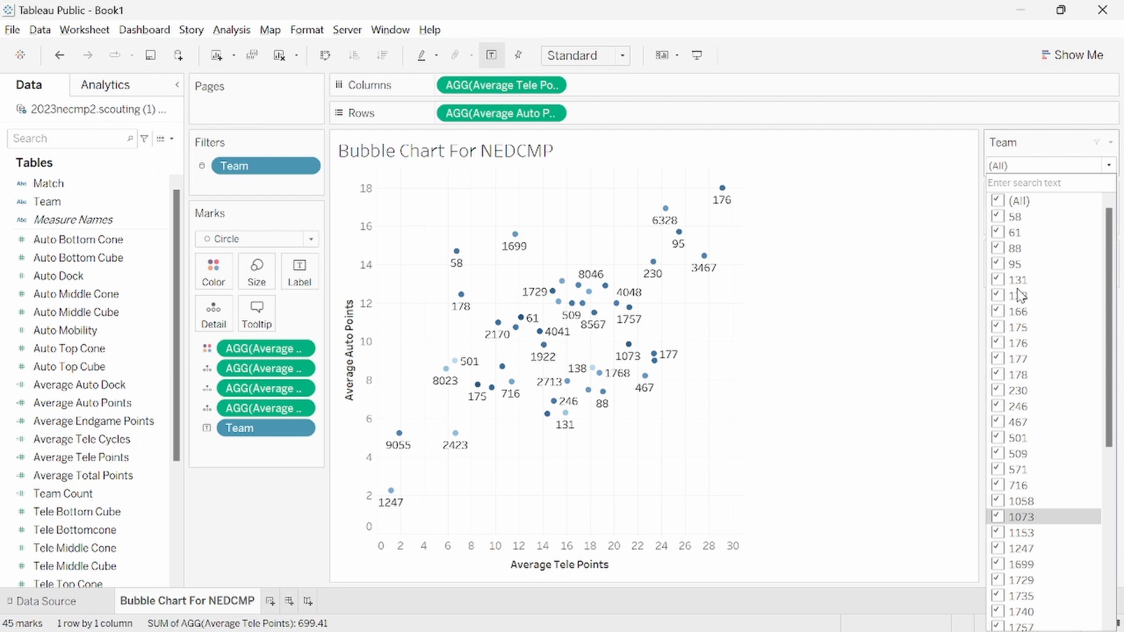
left_click(1109, 166)
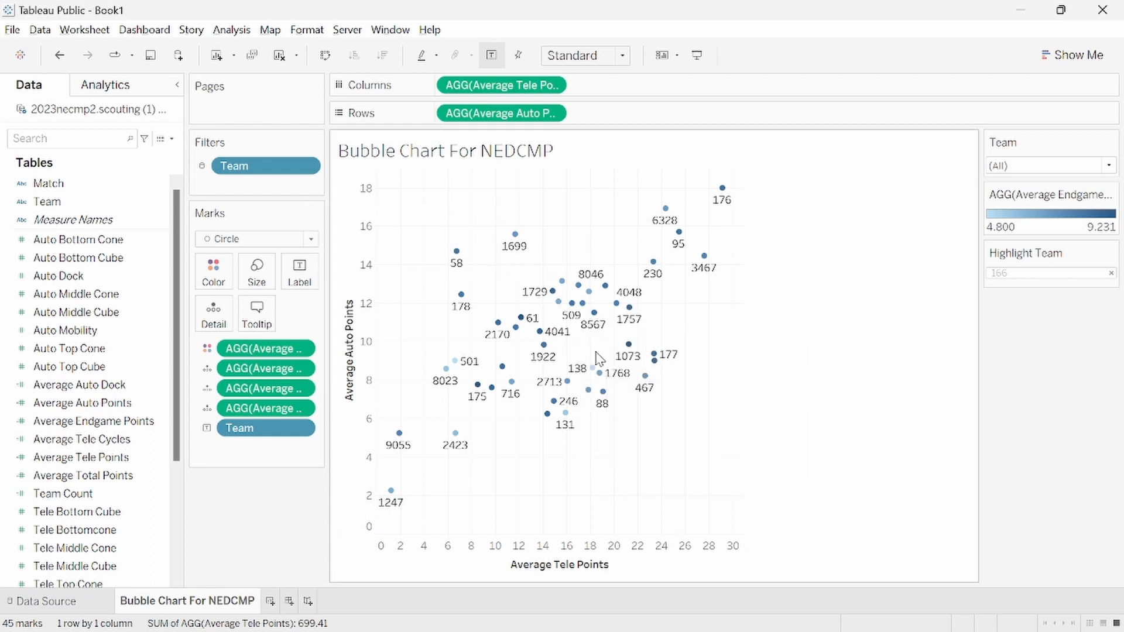
Step: Exclude team 1058 from the chart through its mark
mouse_move(545, 350)
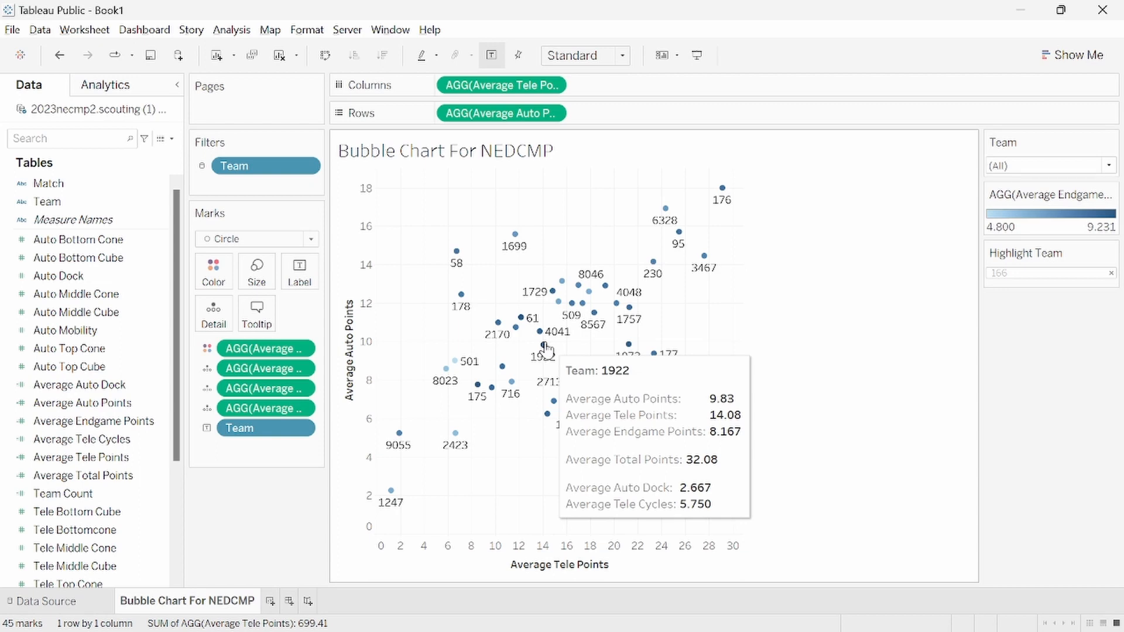
left_click(583, 304)
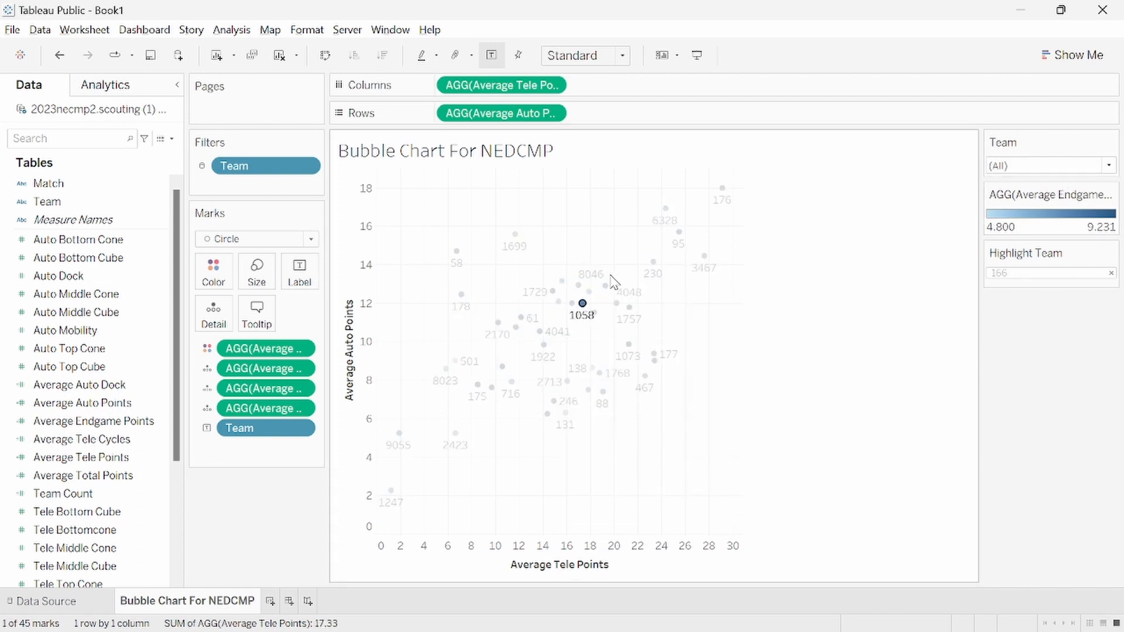
left_click(583, 308)
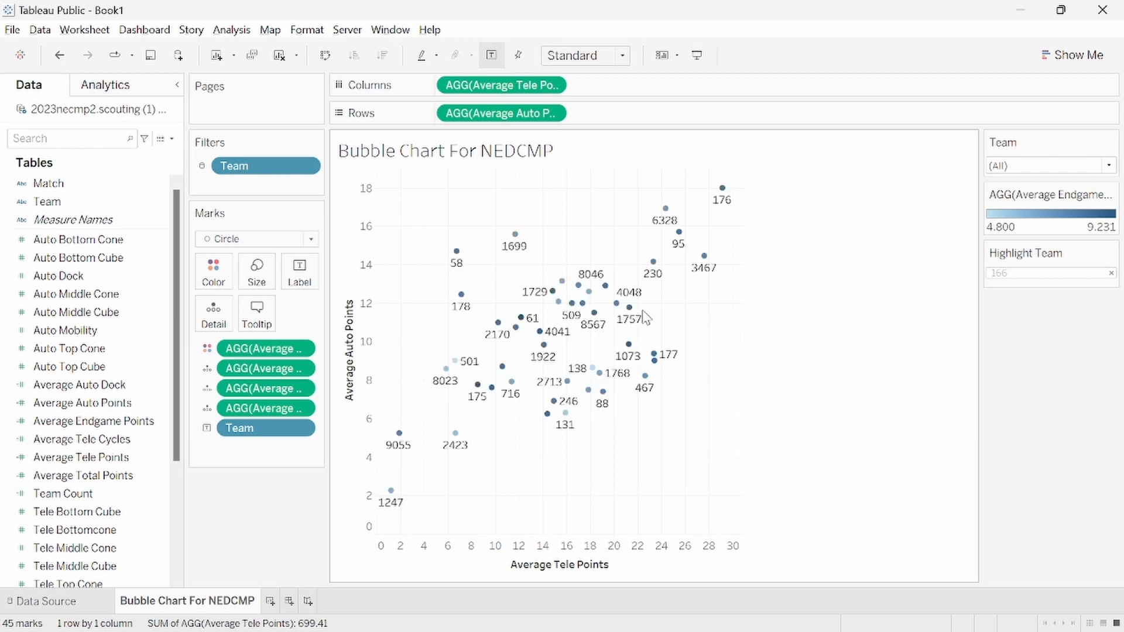
left_click(583, 307)
left_click(705, 330)
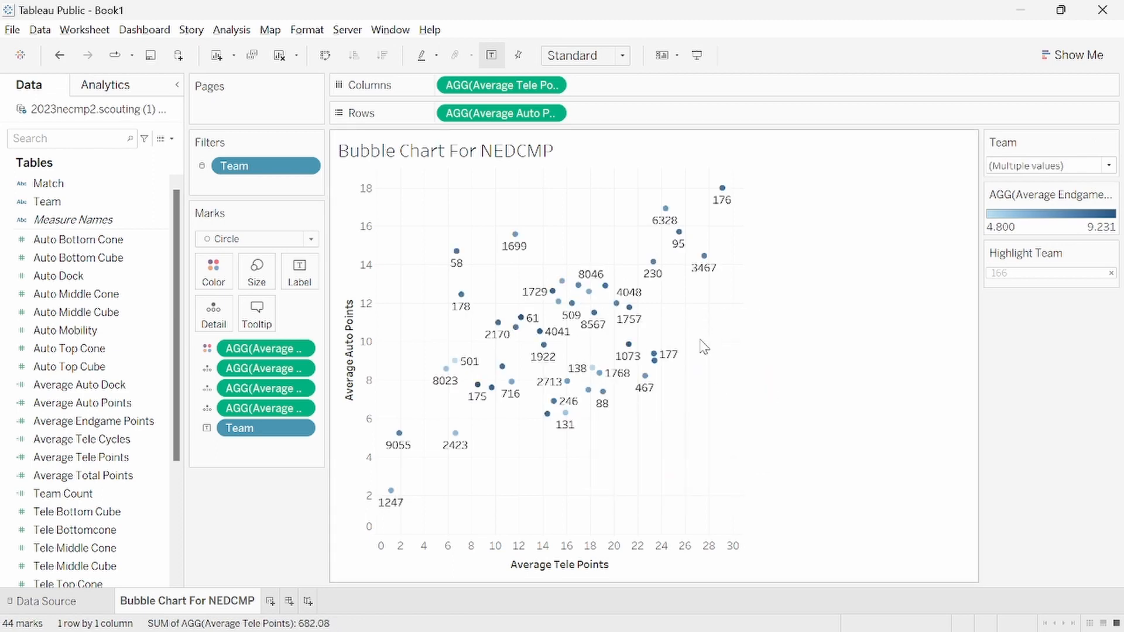
Step: Undo the exclusion of team 1058 so the Team filter includes all teams
left_click(1029, 167)
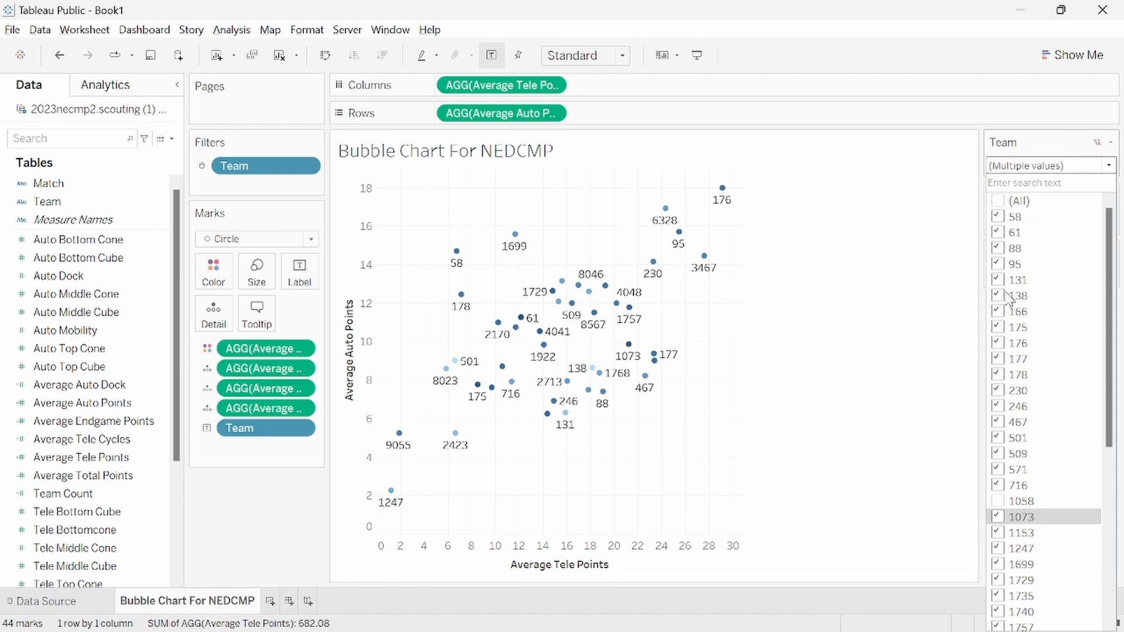
key("ctrl+z")
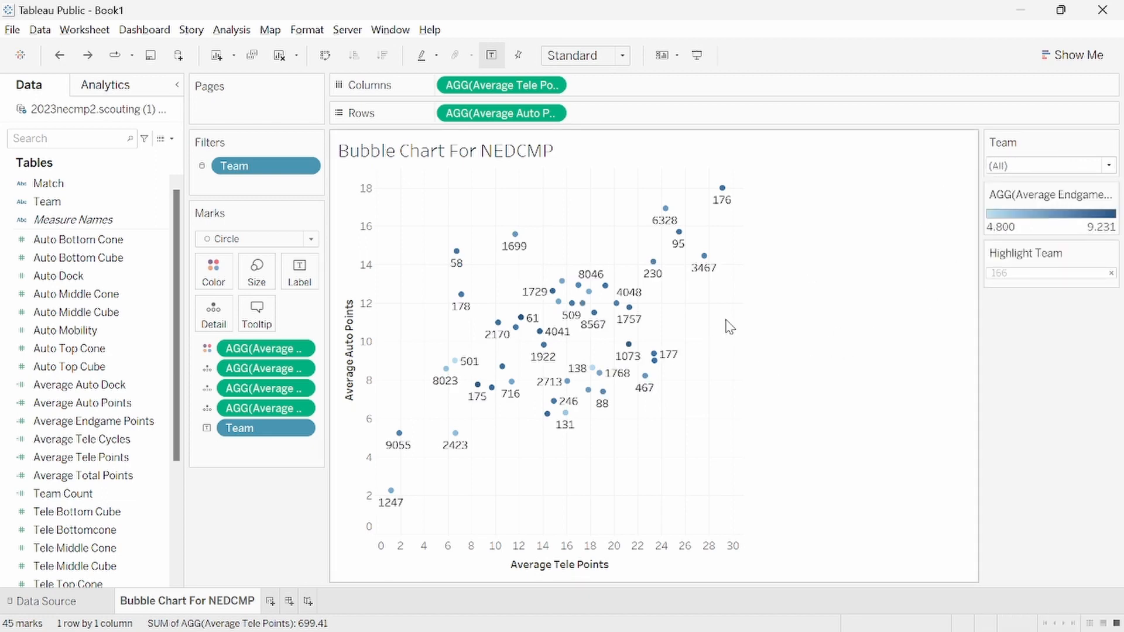
Step: Create a new worksheet with Team on Columns and Measure Values on Rows
left_click(270, 601)
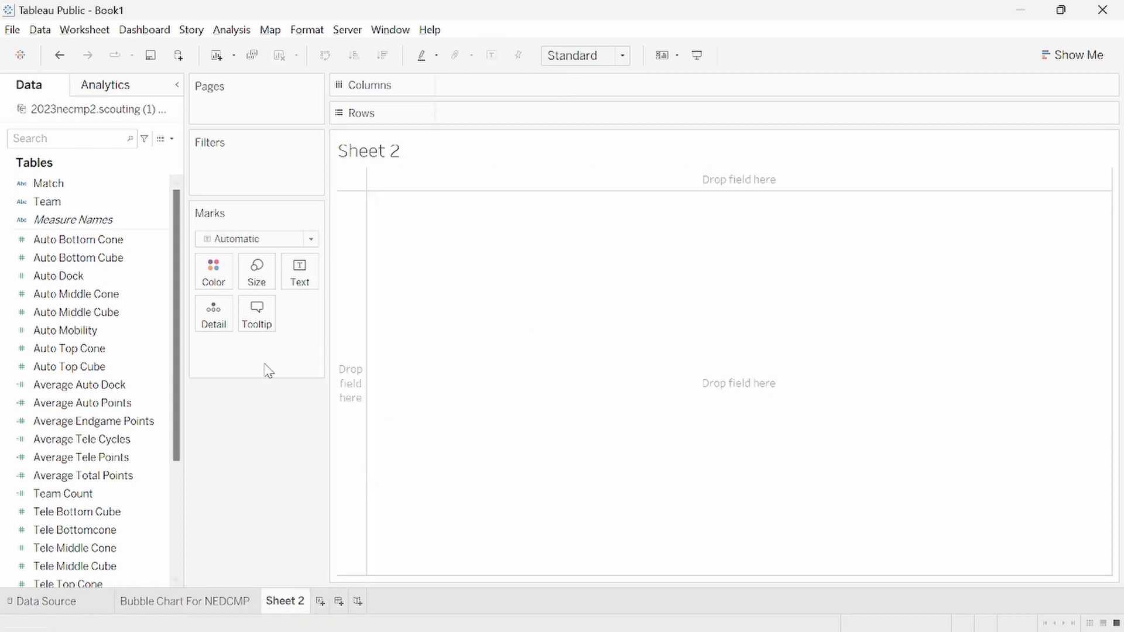
left_click(91, 205)
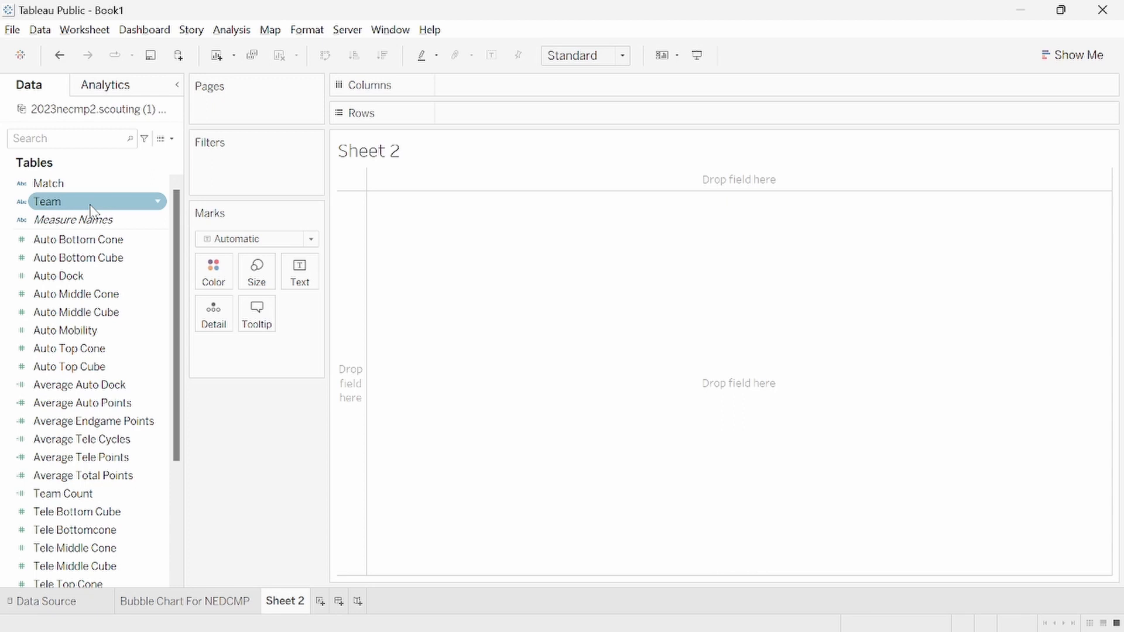
left_click_drag(90, 209, 537, 89)
scroll(138, 346, "down", 3)
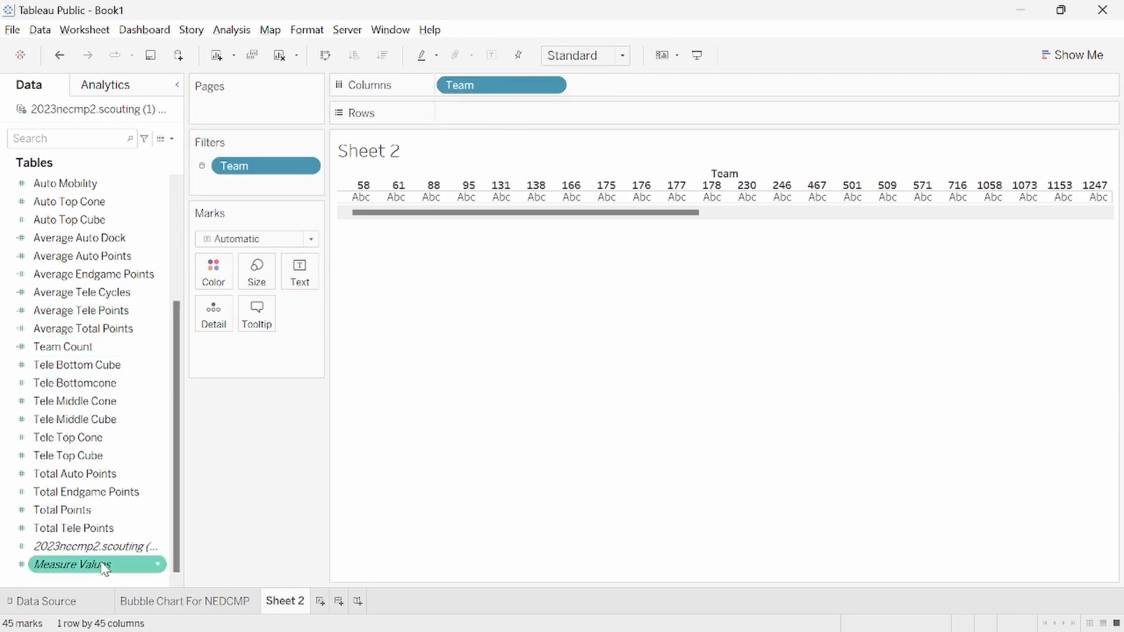
left_click_drag(103, 571, 529, 128)
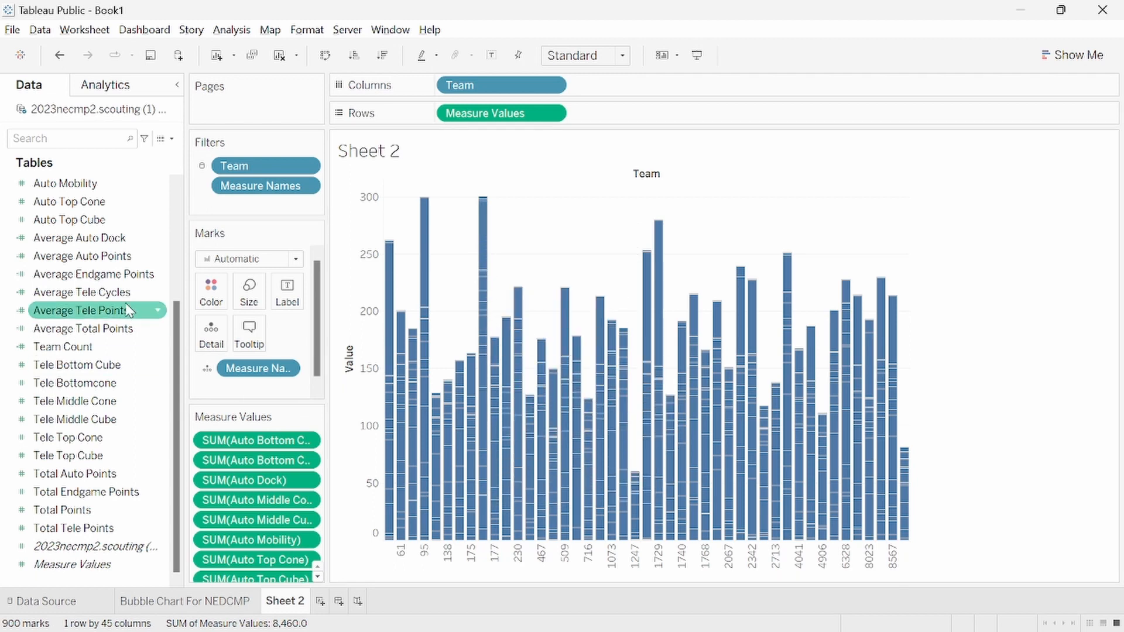
Step: Remove Auto Dock, Auto Mobility and the Auto Bottom, Middle and Top Cone and Cube sums from Measure Values
scroll(114, 253, "up", 3)
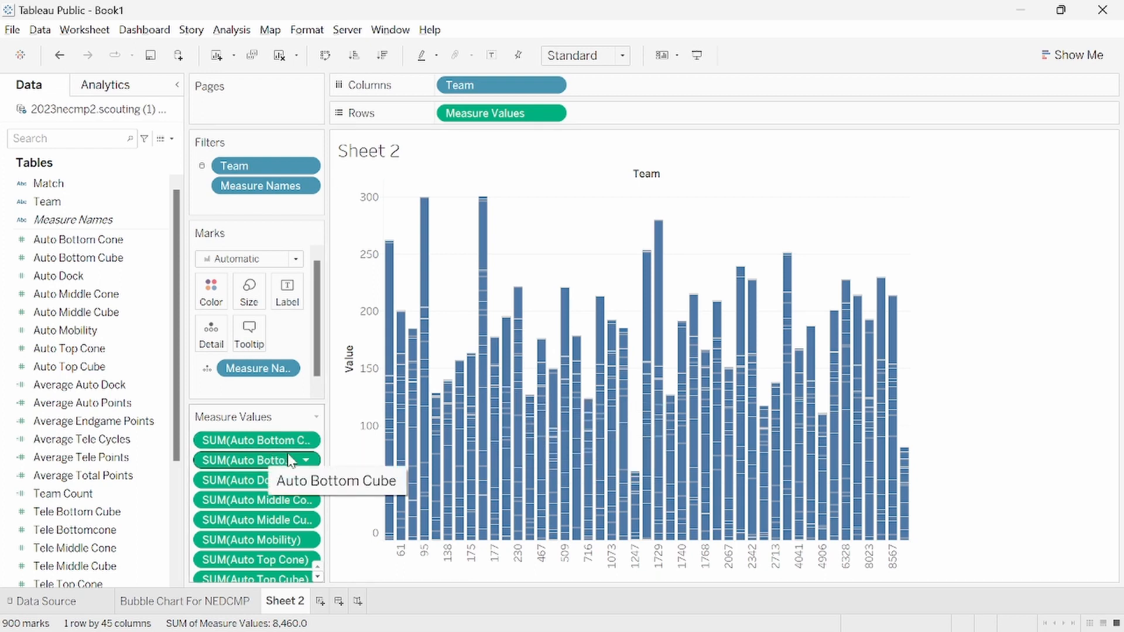
left_click(267, 443)
key("Delete")
left_click(266, 443)
key("Delete")
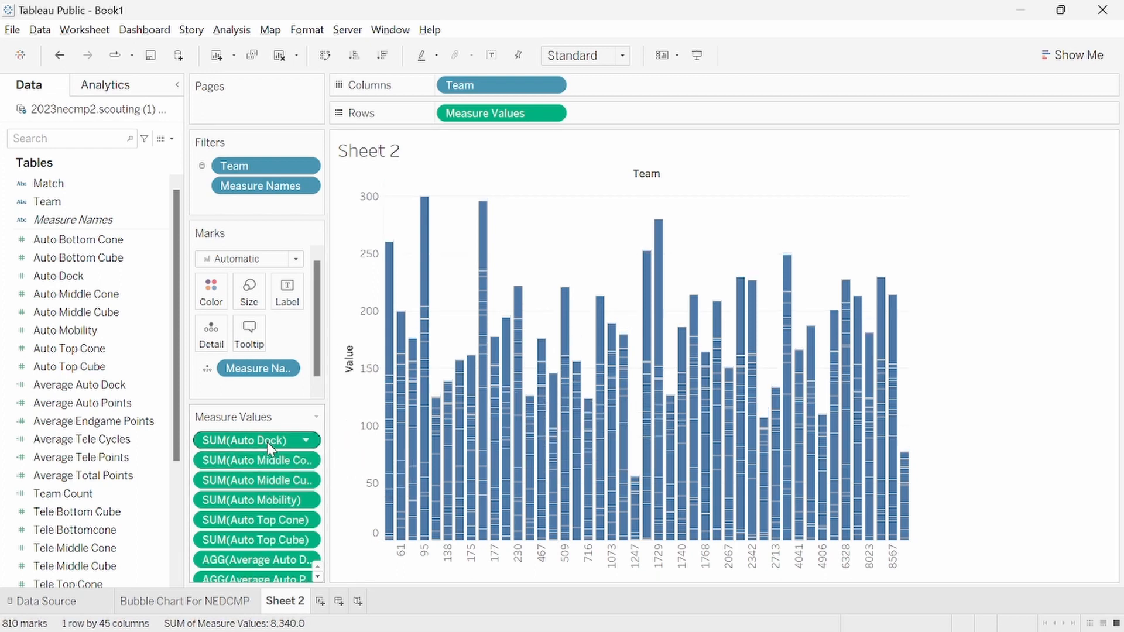
left_click(267, 441)
key("Delete")
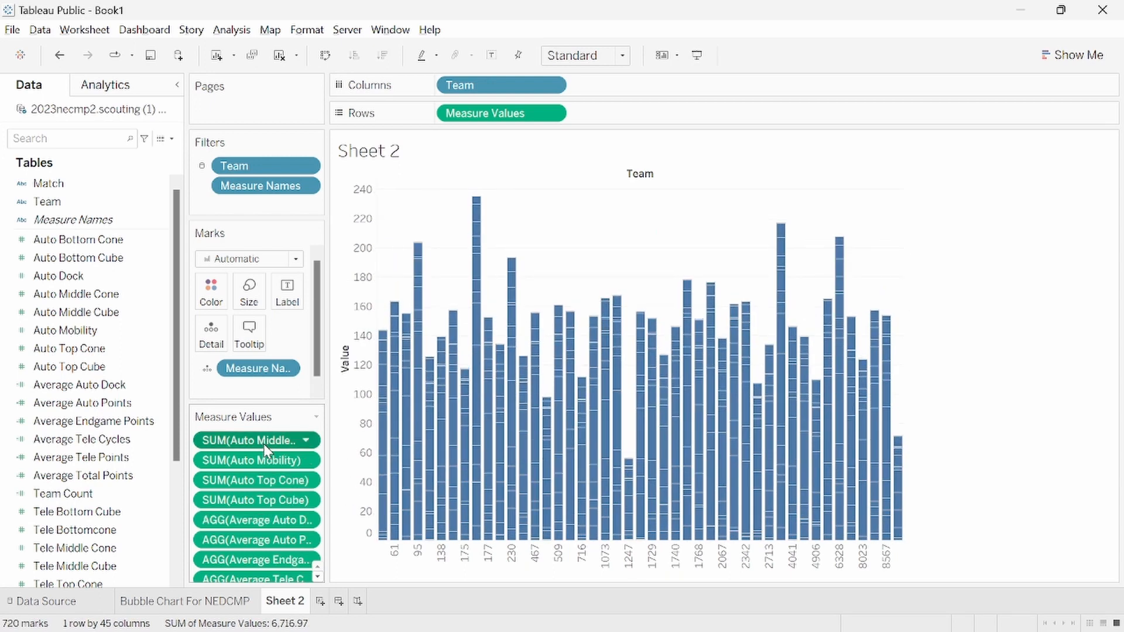
left_click(263, 444)
key("Delete")
double_click(264, 444)
key("ctrl+a")
key("Delete")
key("Return")
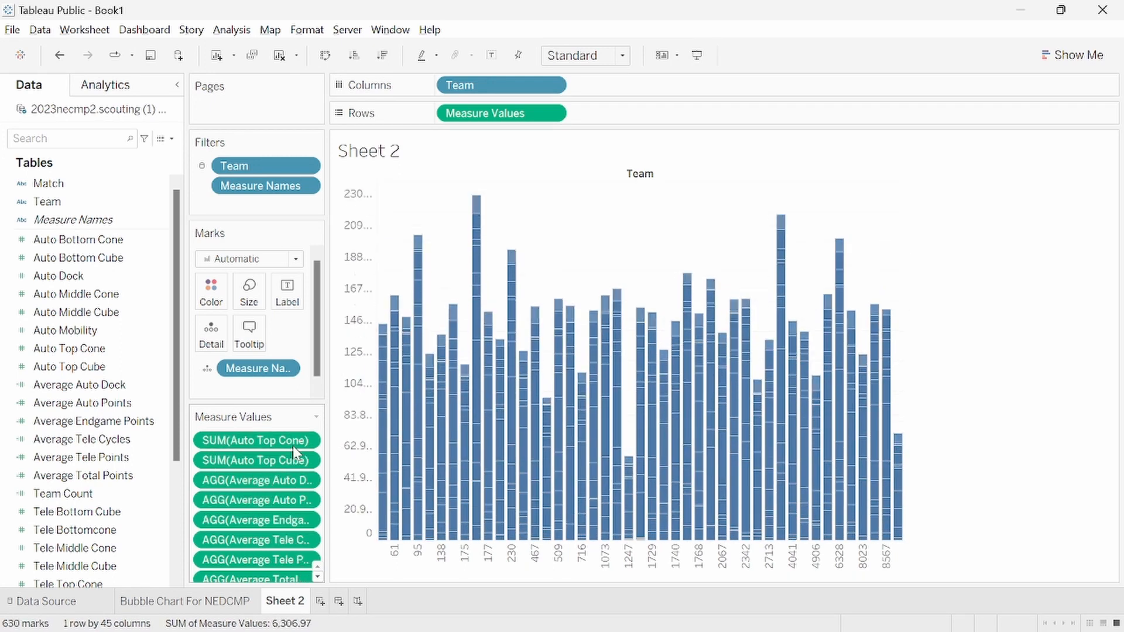
left_click(283, 445)
key("Delete")
left_click(284, 445)
key("Delete")
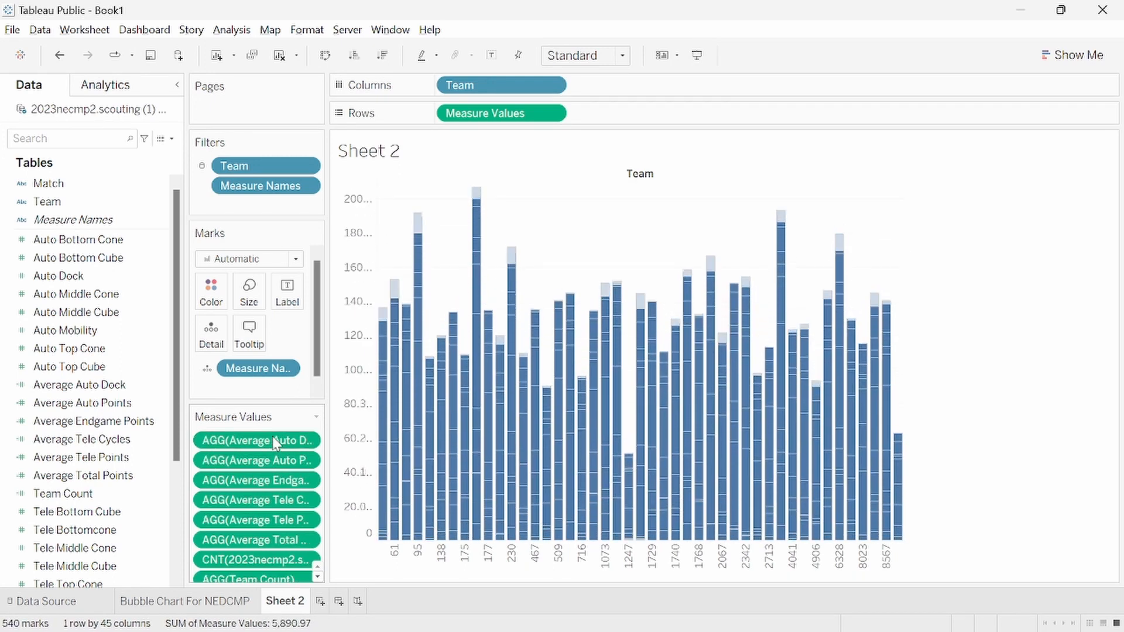
Step: Remove Average Auto Dock, Average Tele Cycles and Average Total Points from Measure Values
left_click(275, 444)
key("Delete")
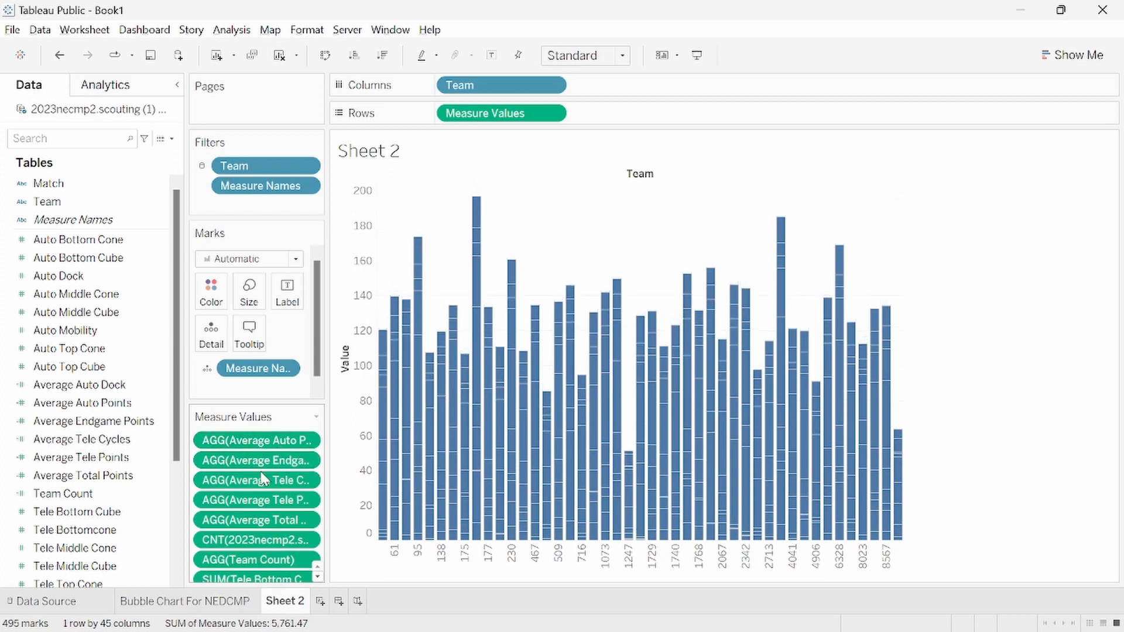
left_click(260, 478)
key("Delete")
left_click(265, 499)
key("Delete")
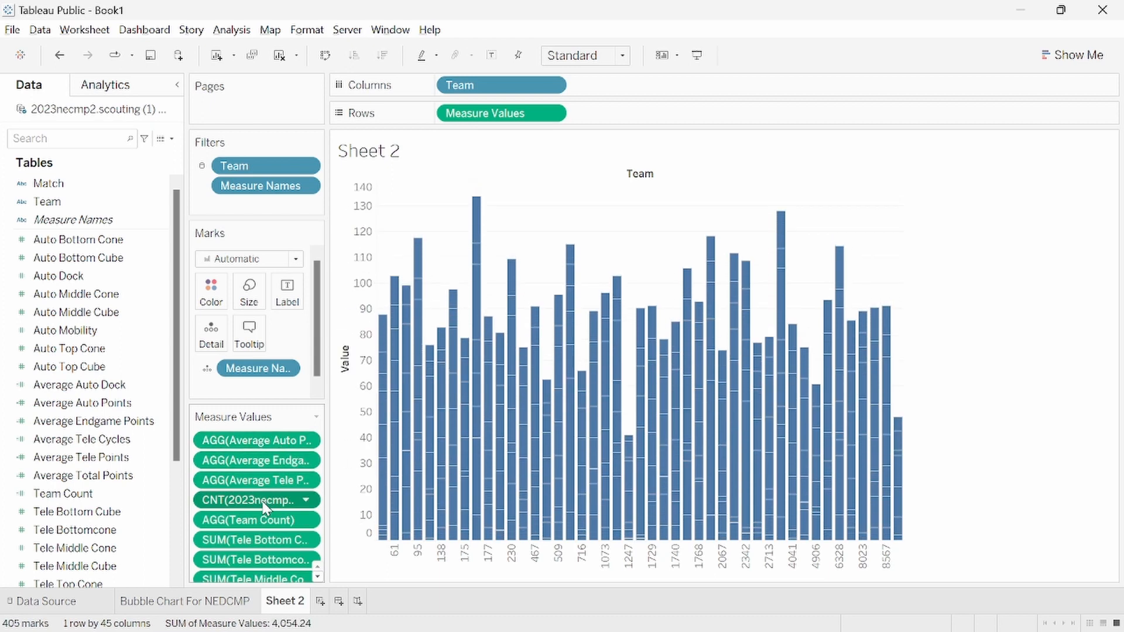
Step: Remove the record count, Team Count and the Tele Bottom and Middle sums, leaving only average auto, endgame and tele points in Measure Values
key("Delete")
left_click(265, 500)
key("Delete")
left_click(265, 501)
key("Delete")
left_click(265, 502)
key("Delete")
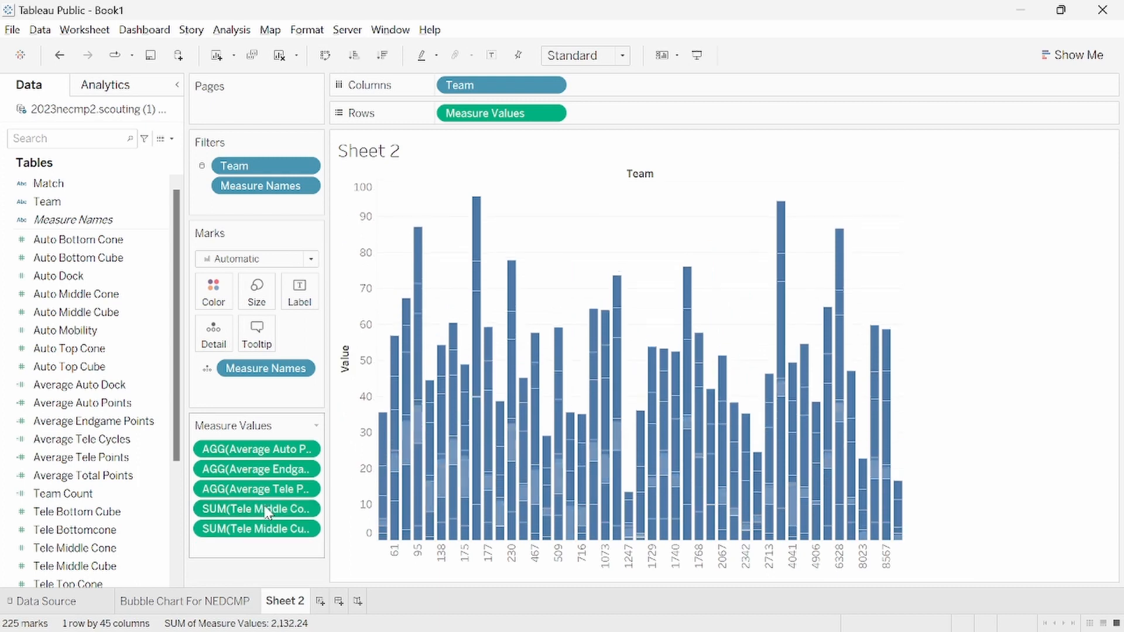
left_click(268, 509)
key("Delete")
left_click(270, 509)
key("Delete")
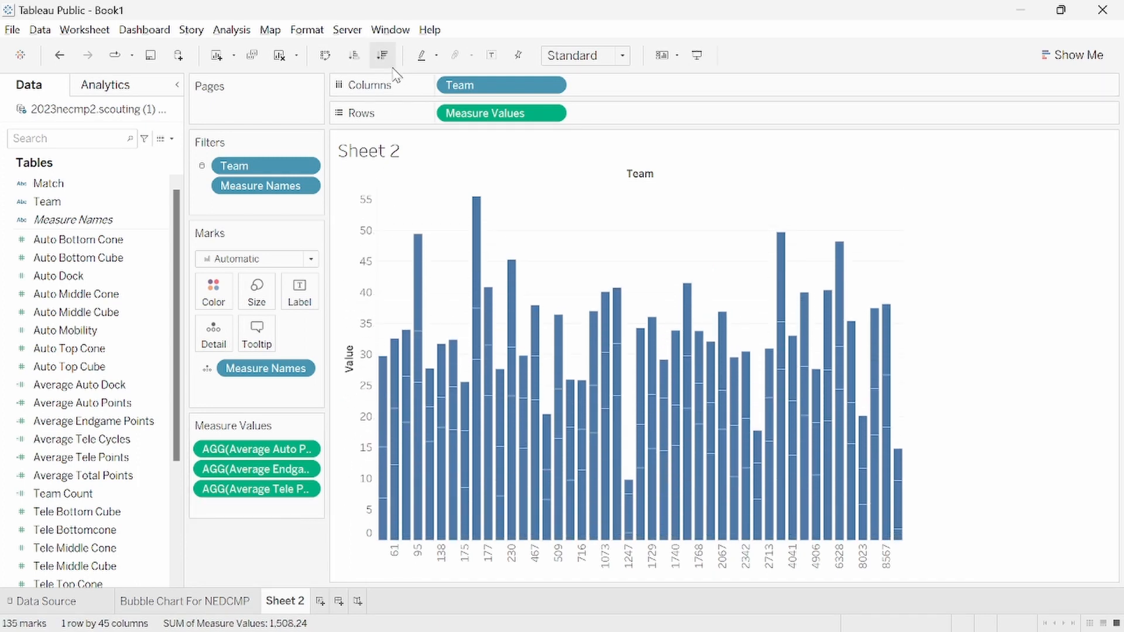
Step: Sort the teams in descending order of total value and color the bar segments by Measure Names
left_click(383, 56)
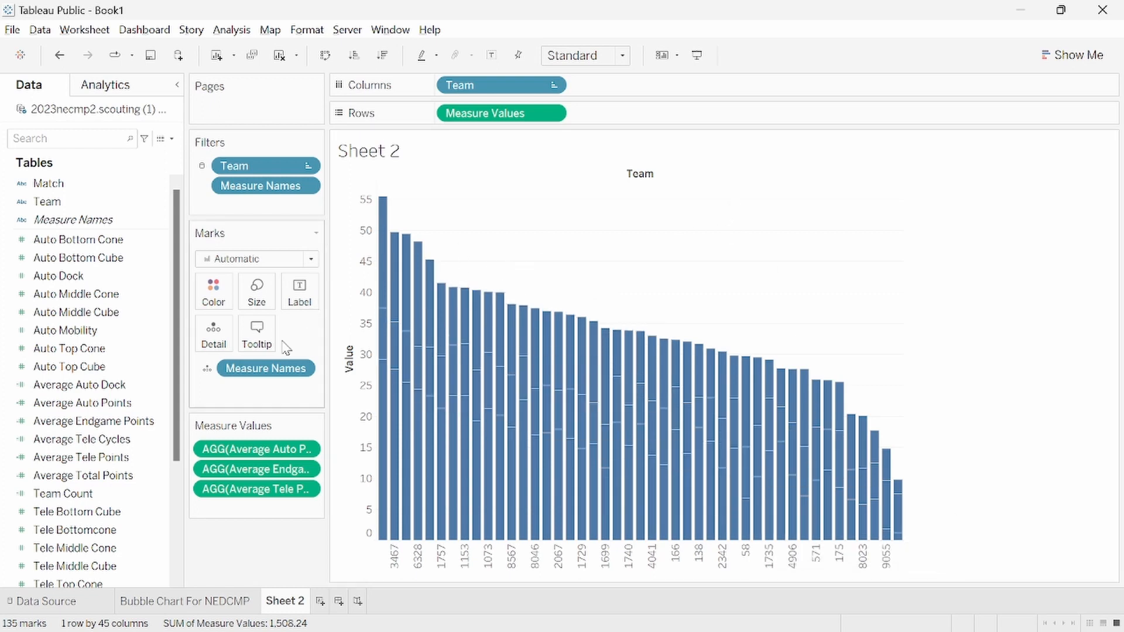
left_click_drag(273, 369, 228, 284)
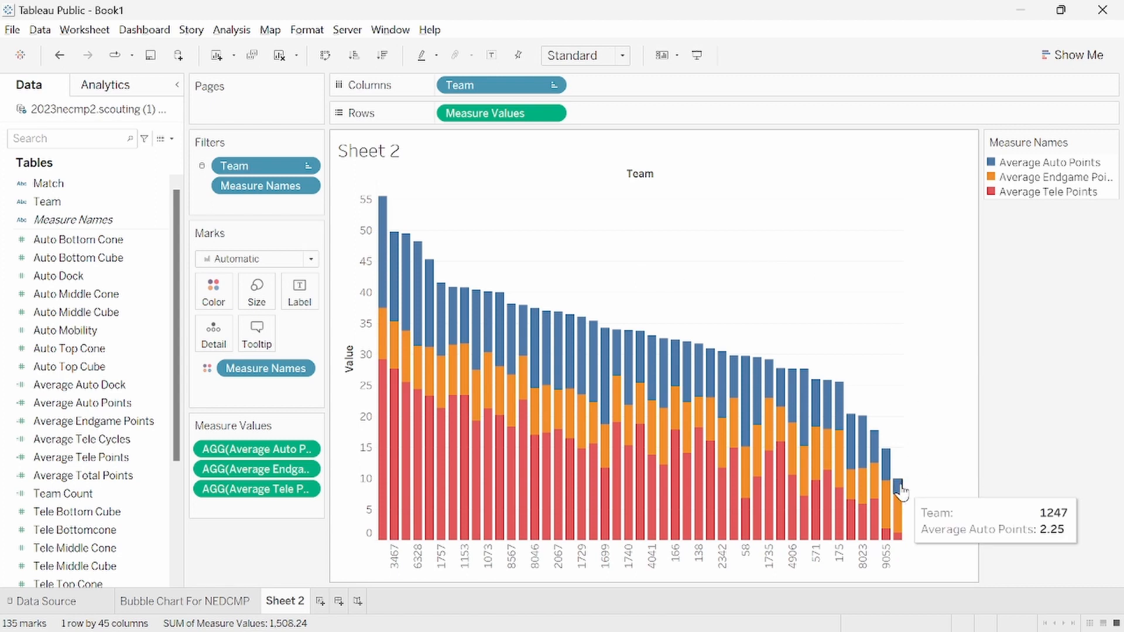
mouse_move(900, 504)
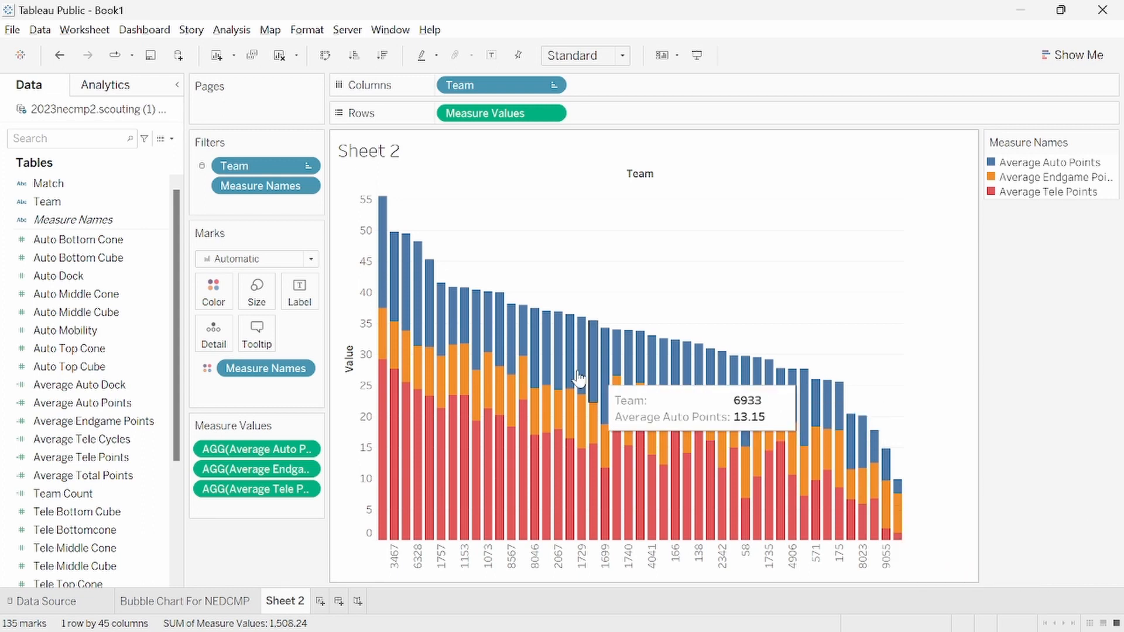
mouse_move(626, 478)
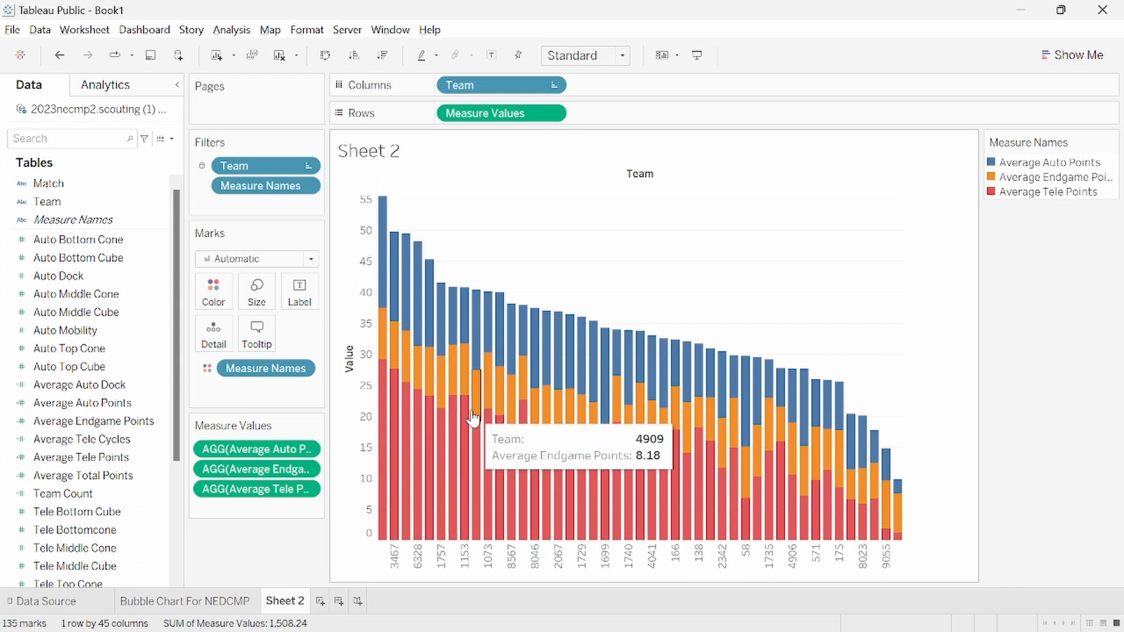
mouse_move(445, 421)
mouse_move(419, 397)
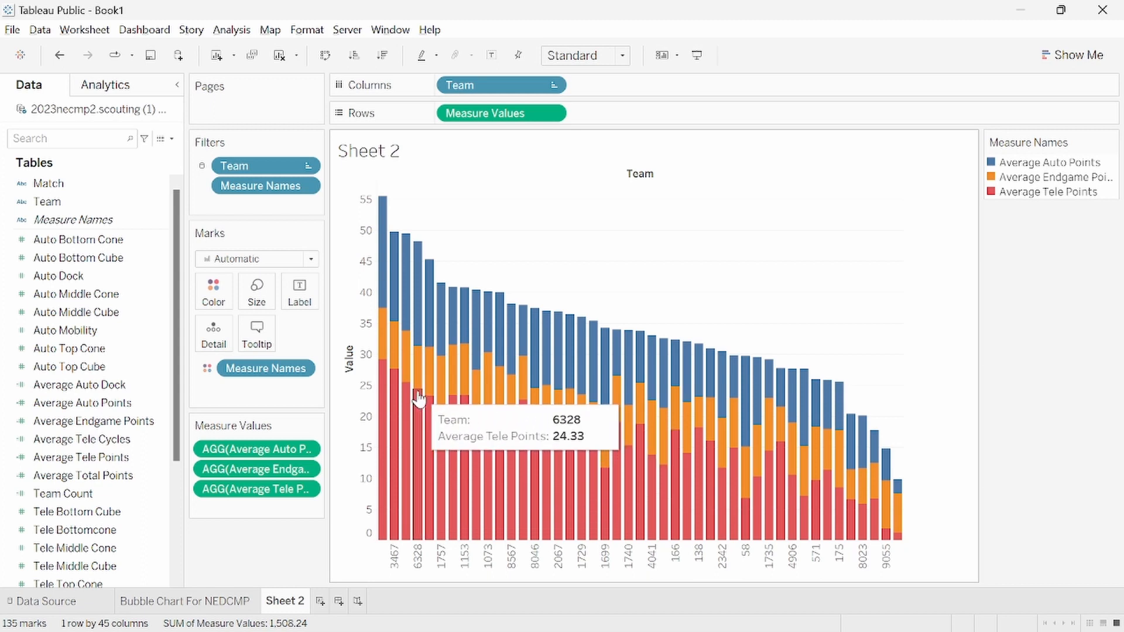
mouse_move(421, 360)
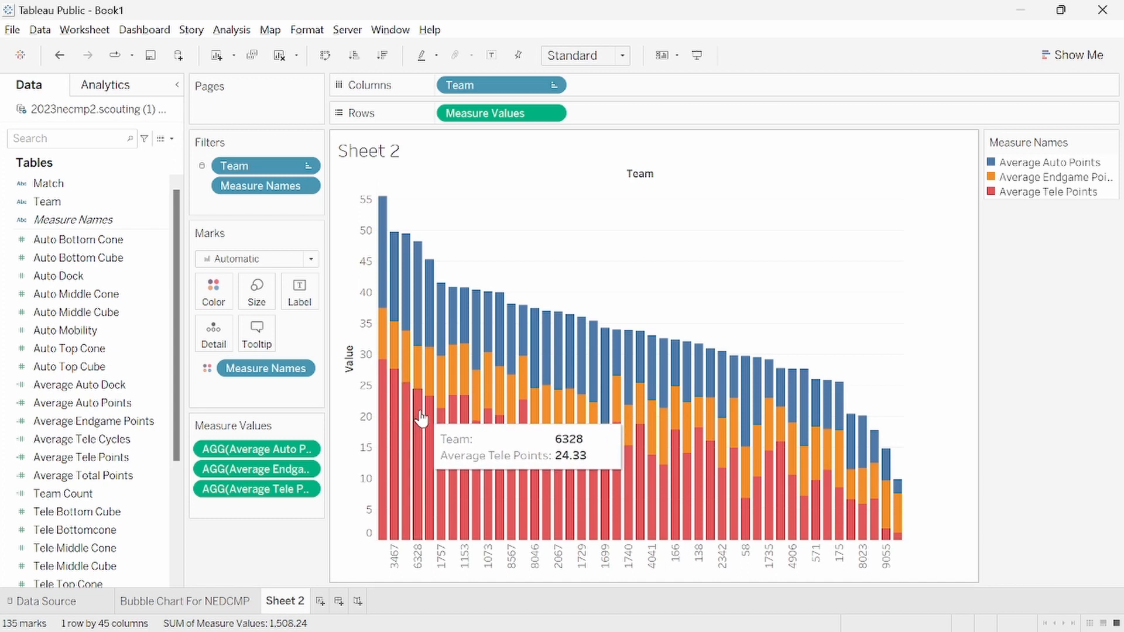
mouse_move(424, 319)
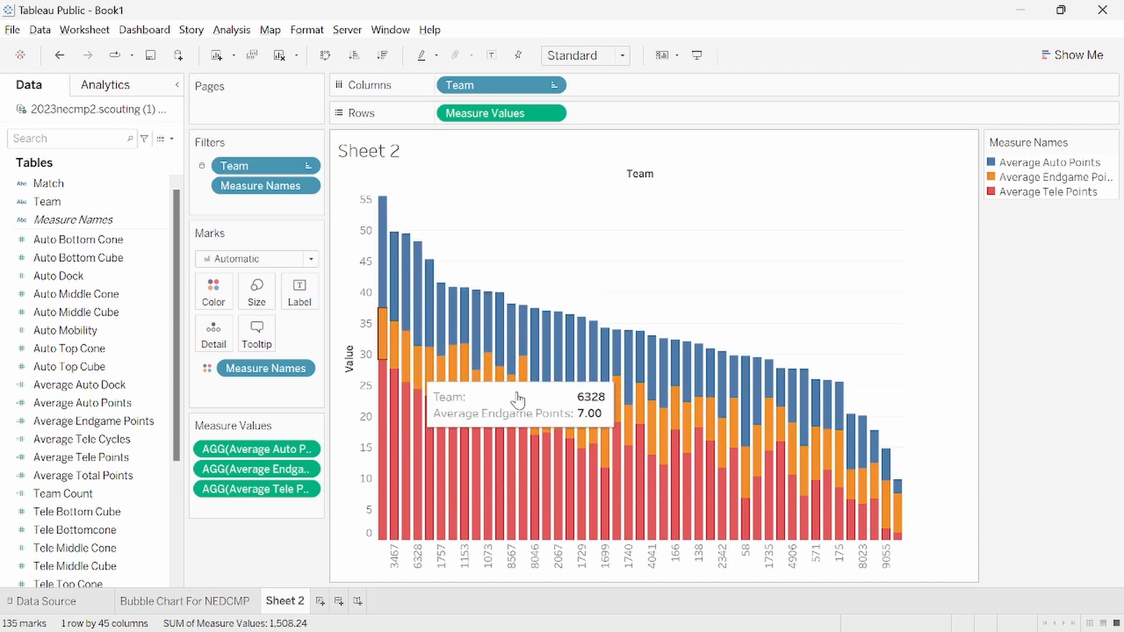
Step: Set the vertical axis title to "Average Total Points"
double_click(348, 370)
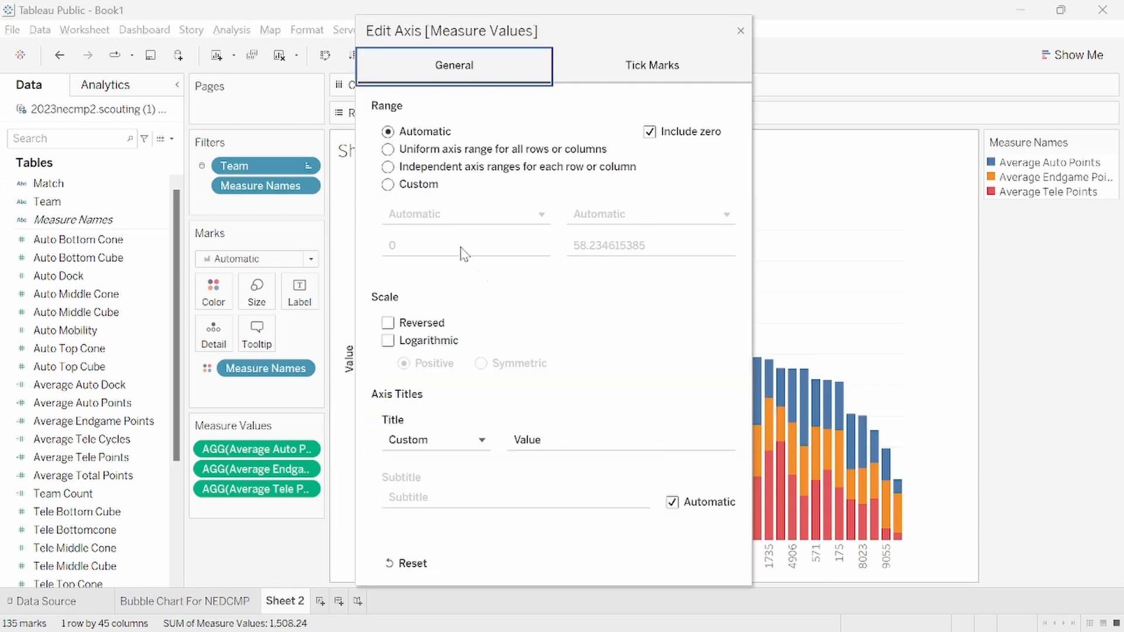
left_click(564, 439)
double_click(565, 439)
key("BackSpace")
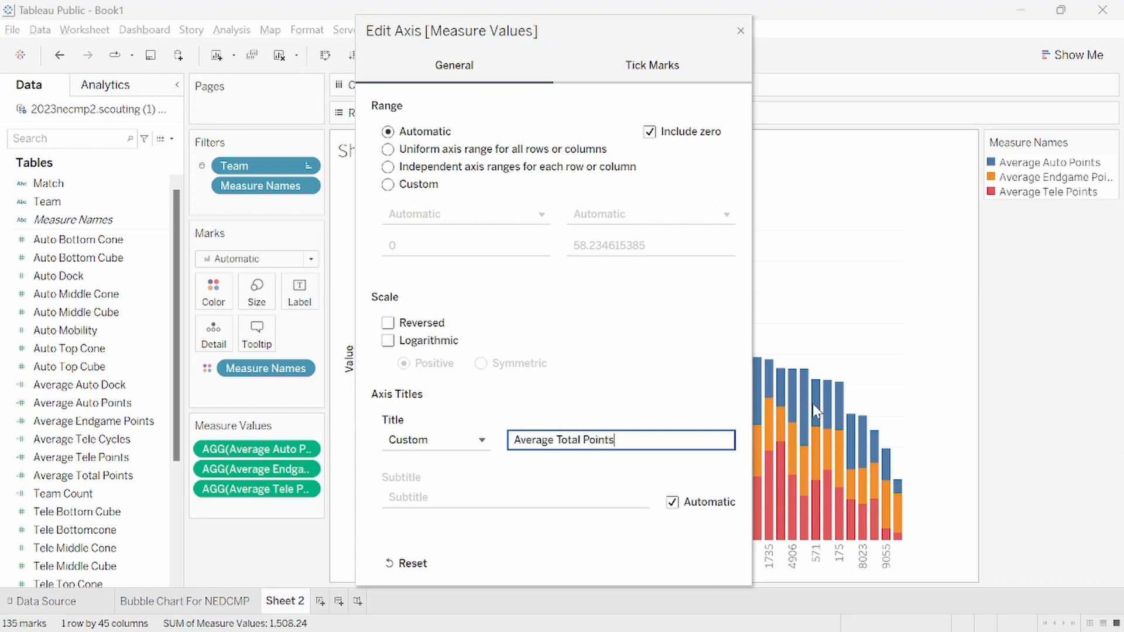
left_click(741, 32)
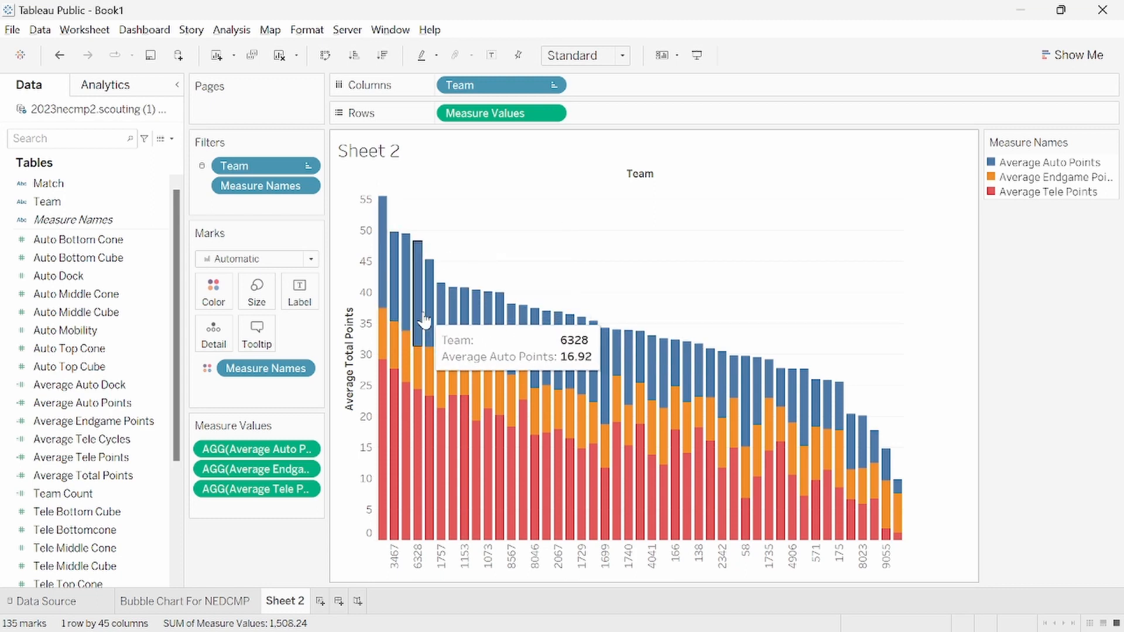
Step: Add Average Tele Cycles and Average Total Points to the bars as detail fields
scroll(72, 404, "down", 2)
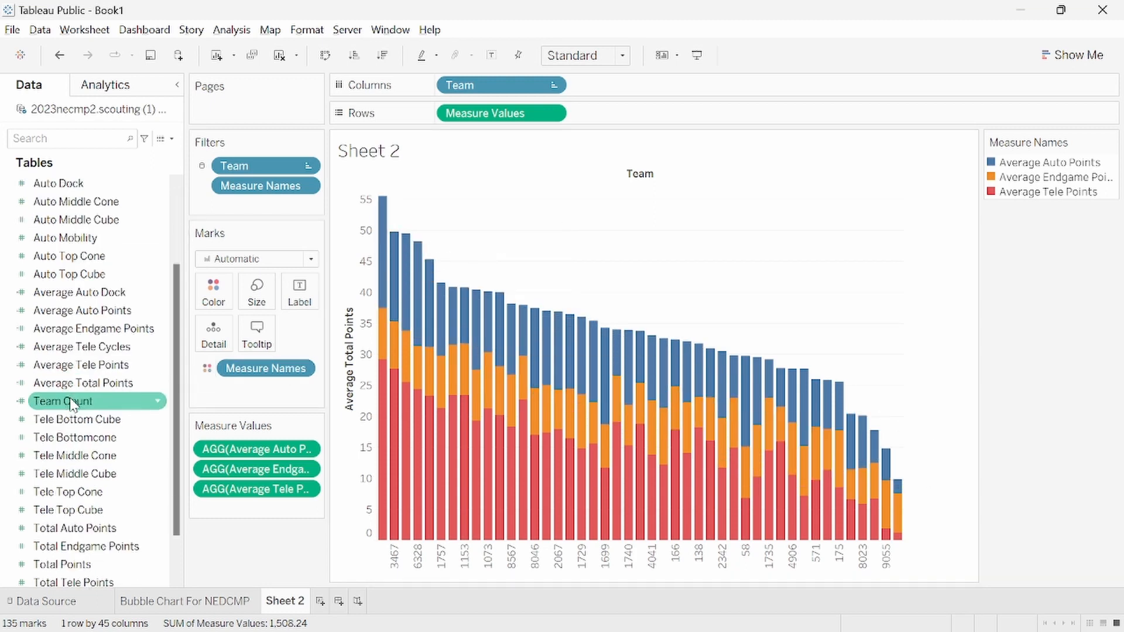
left_click_drag(117, 349, 215, 329)
left_click_drag(117, 383, 213, 336)
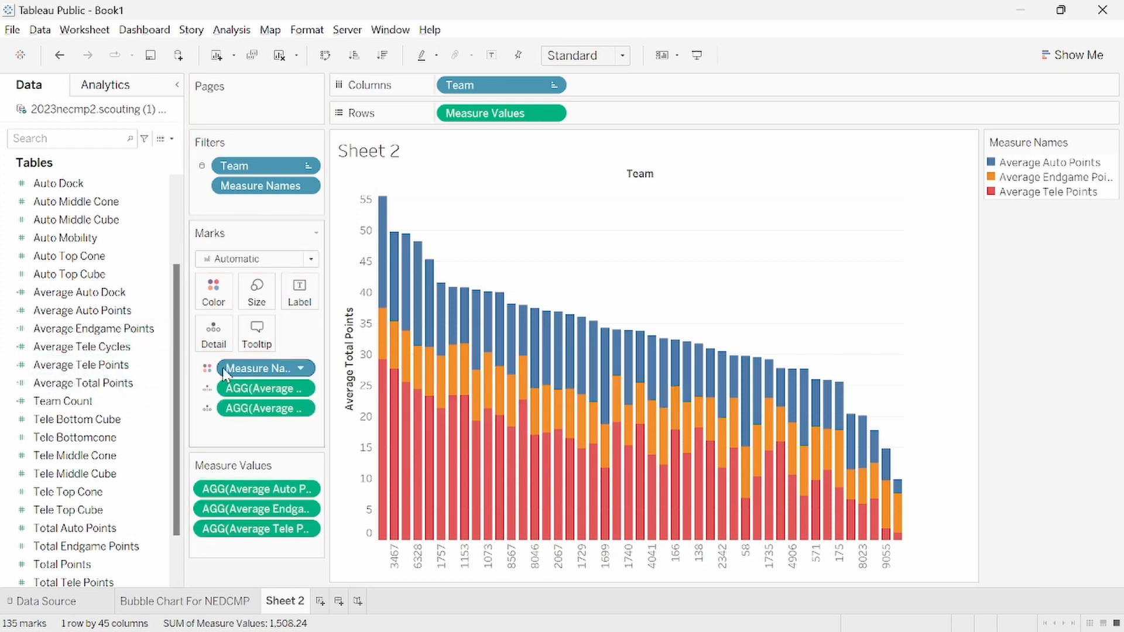
Step: Insert blank lines in the bars' tooltip to set off the Average Total Points and Average Tele Cycles lines
left_click(256, 333)
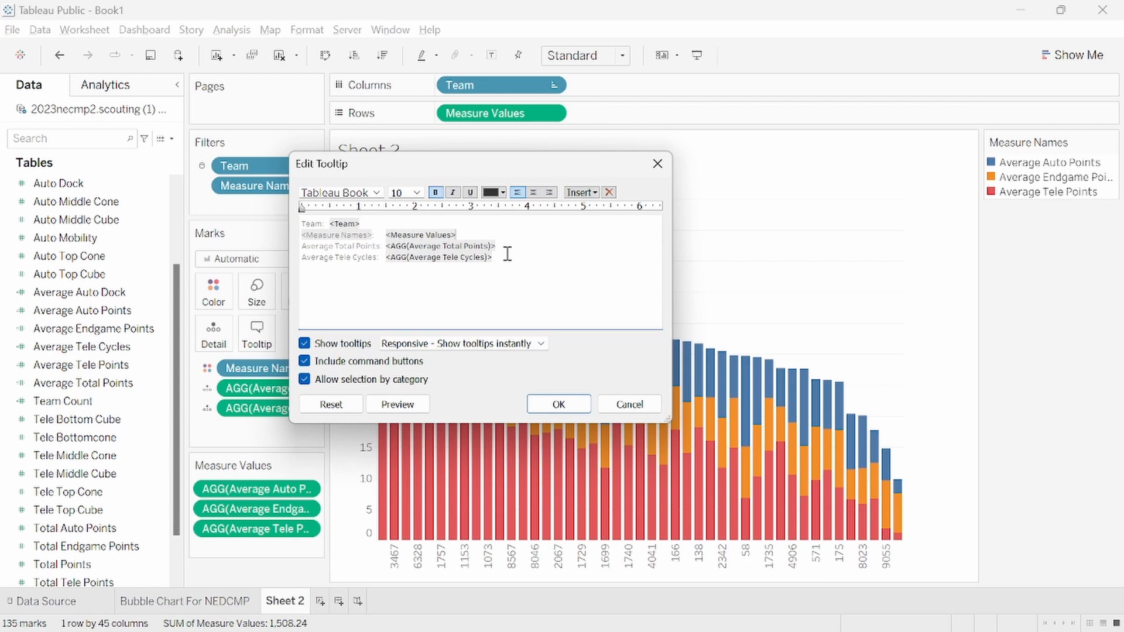
key("Return")
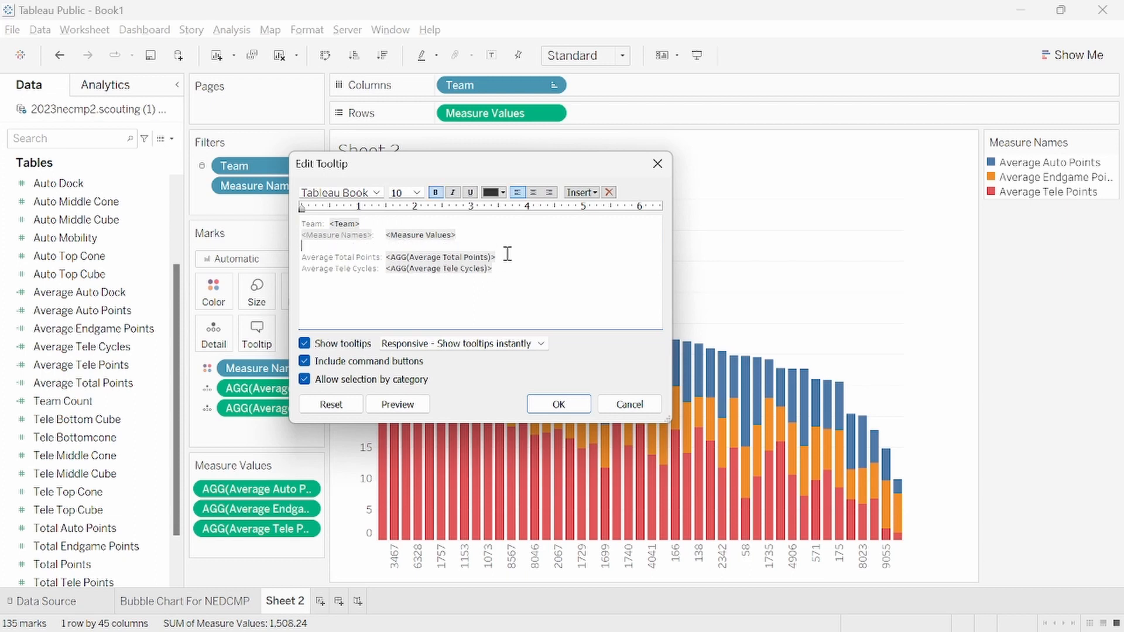
key("Down")
key("Return")
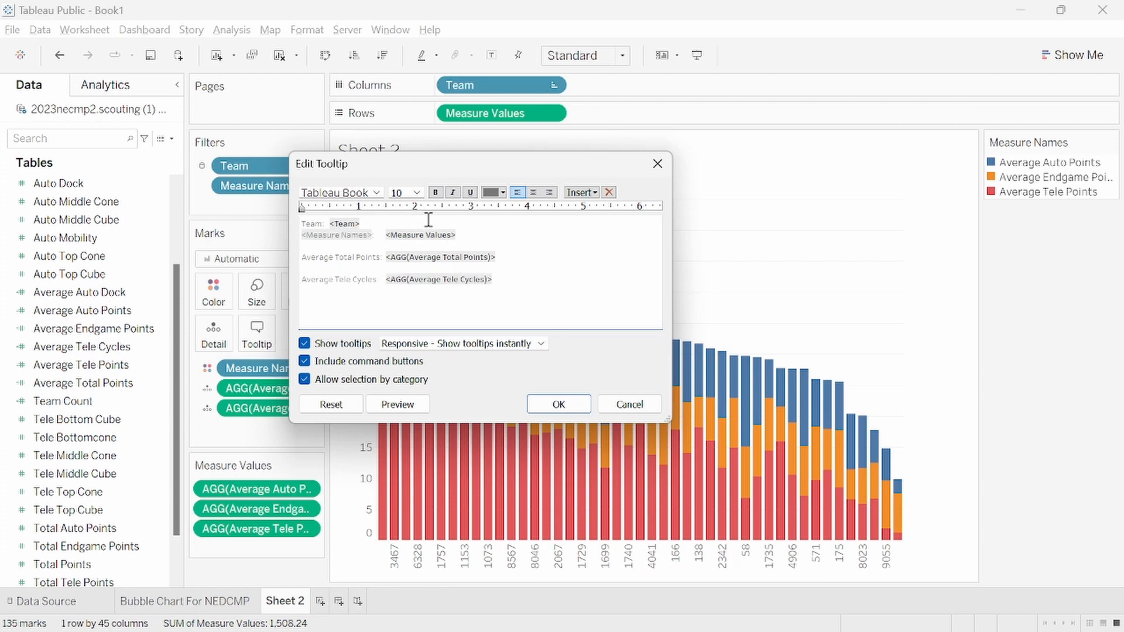
key("Return")
left_click(568, 405)
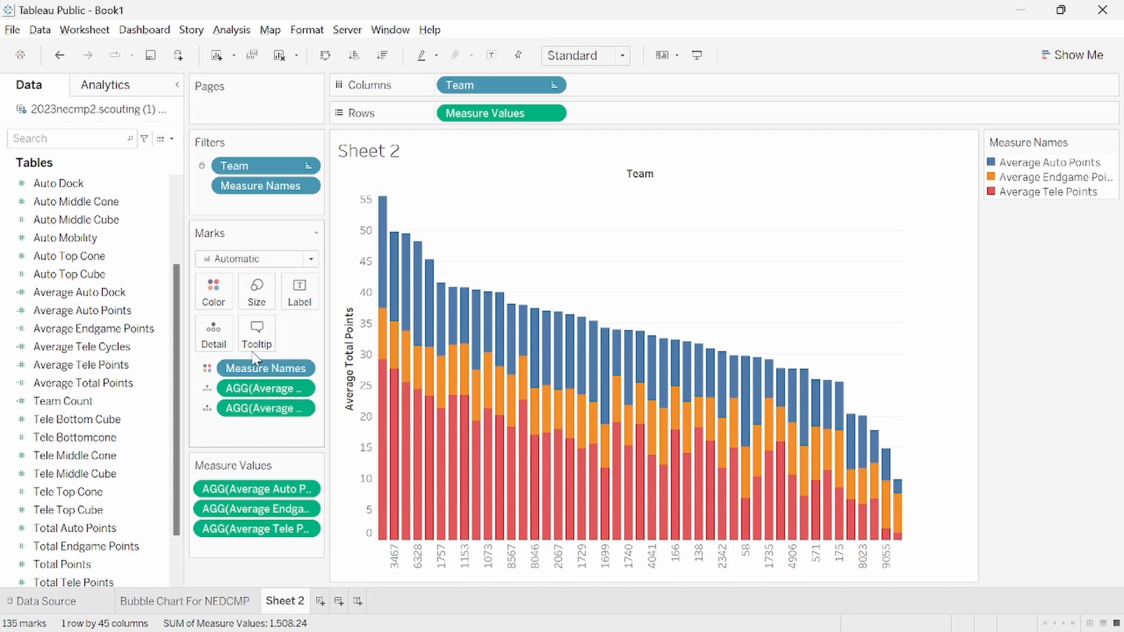
Step: Try labeling the bars with the Team field, and remove that label
scroll(97, 234, "up", 3)
left_click_drag(87, 201, 300, 292)
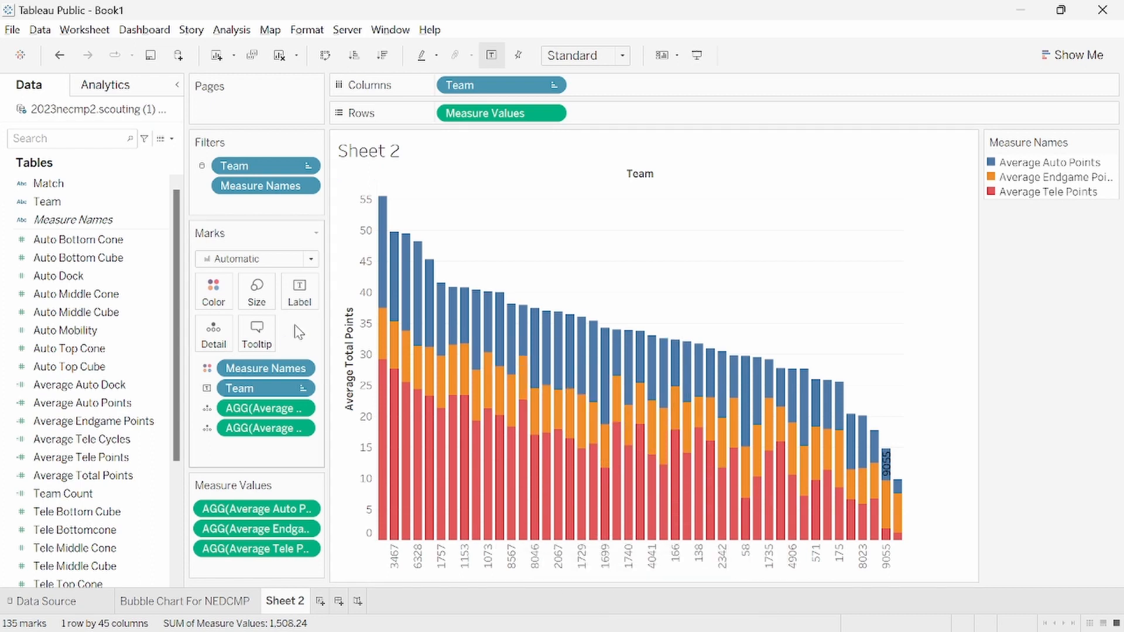
left_click(272, 390)
key("Delete")
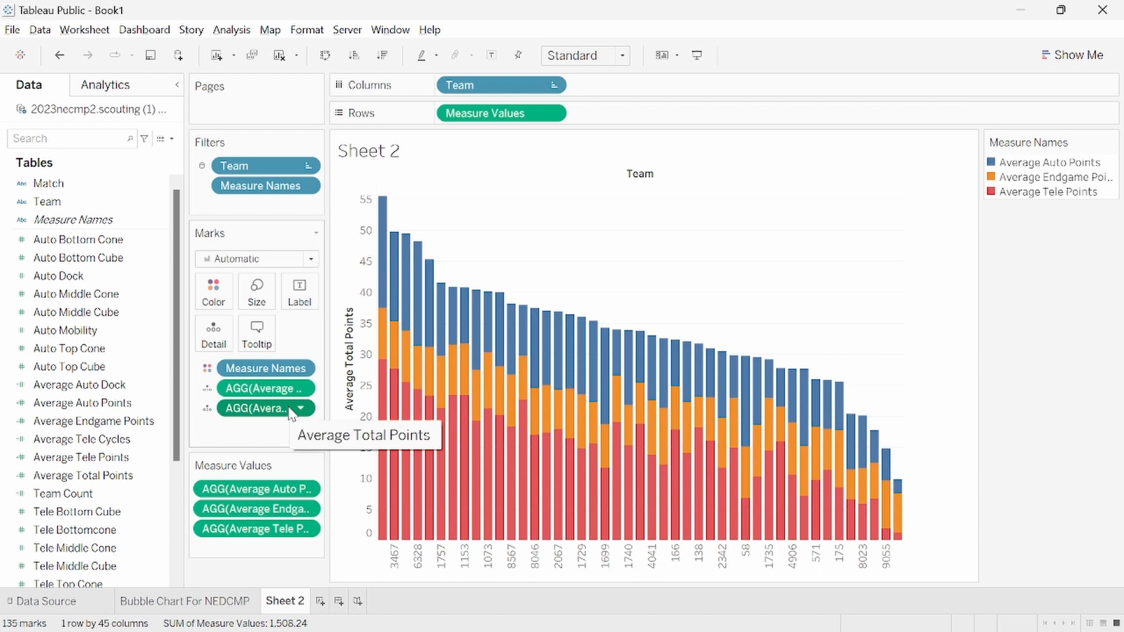
Step: Rename Sheet 2 as "Bar Chart For NEDCMP"
double_click(285, 601)
type("Bar")
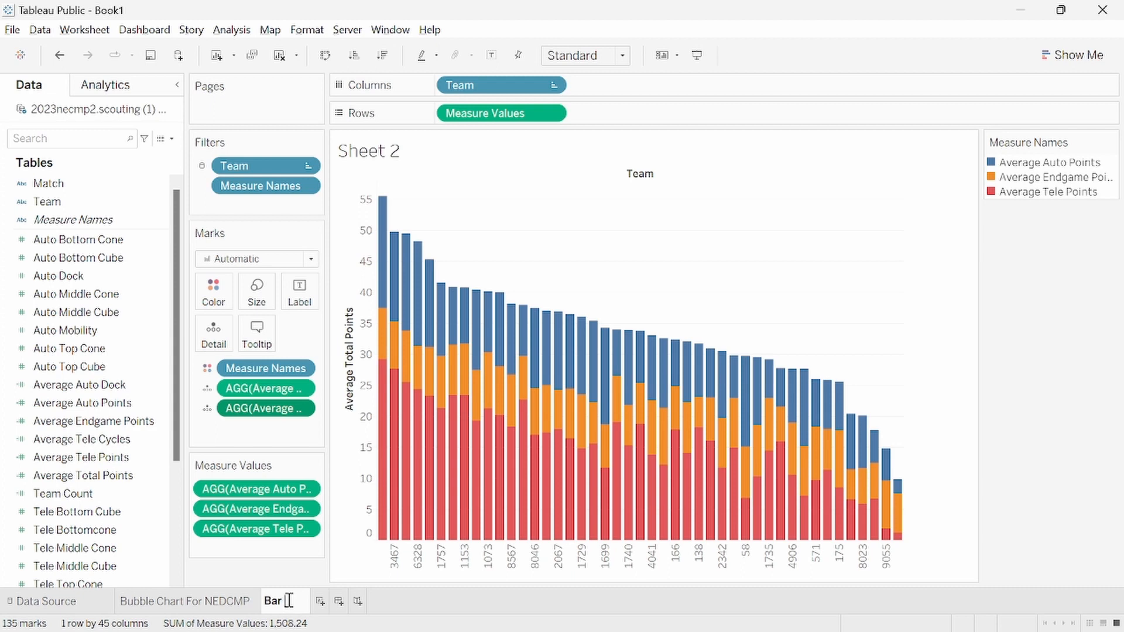
type("Char")
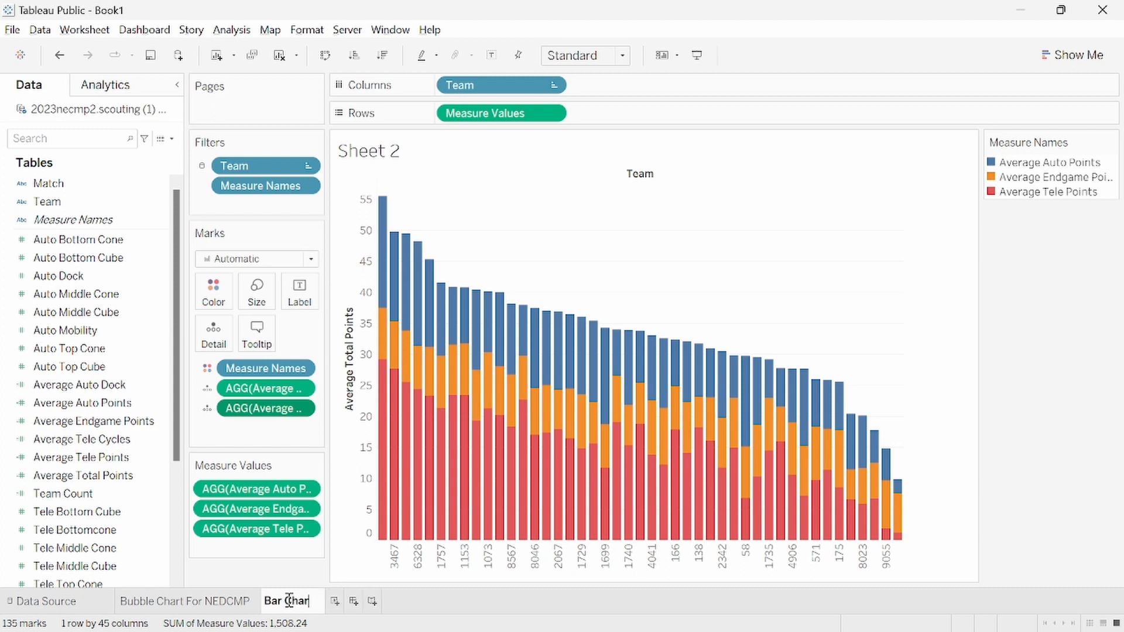
type("t For NEDCMP")
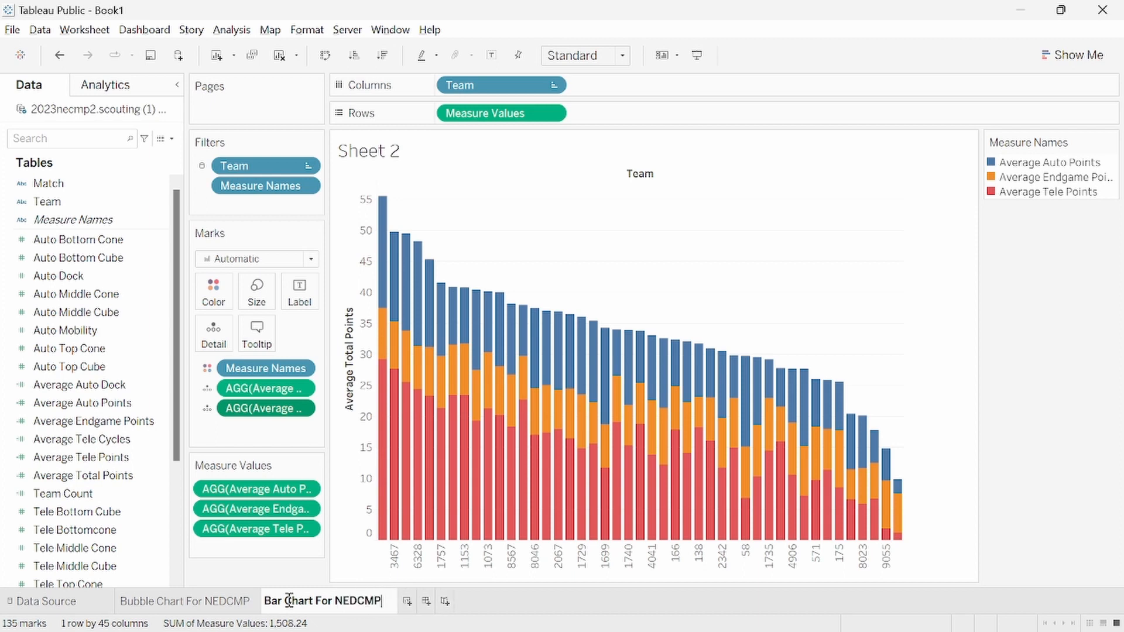
key("Return")
Step: Create a new worksheet with Team on the columns and Average Tele Cycles on the rows
left_click(397, 601)
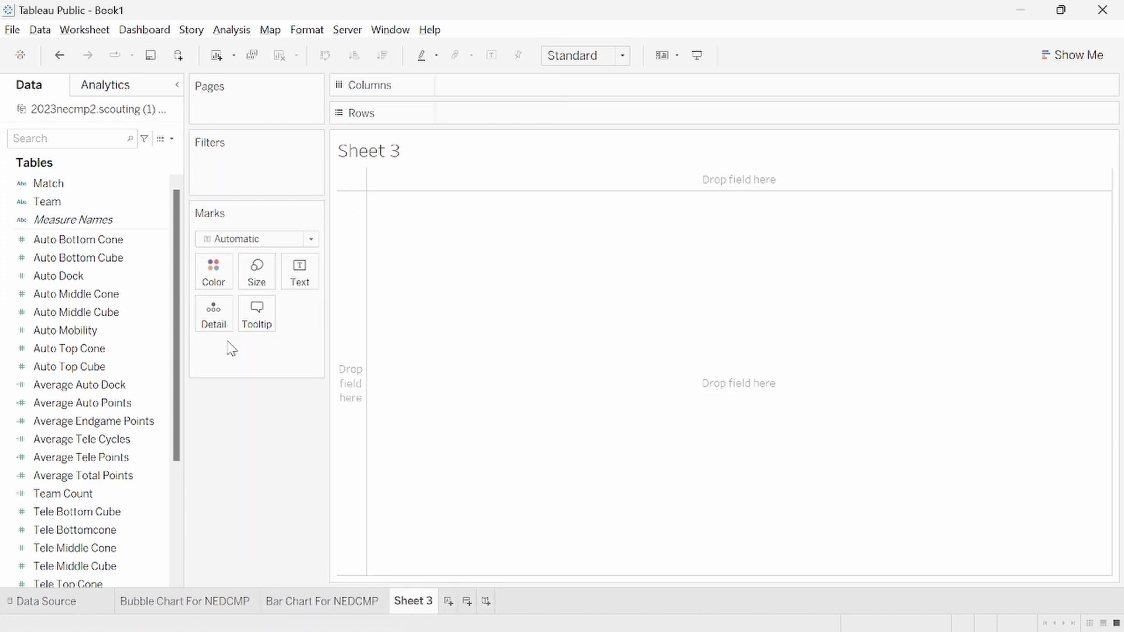
left_click(97, 205)
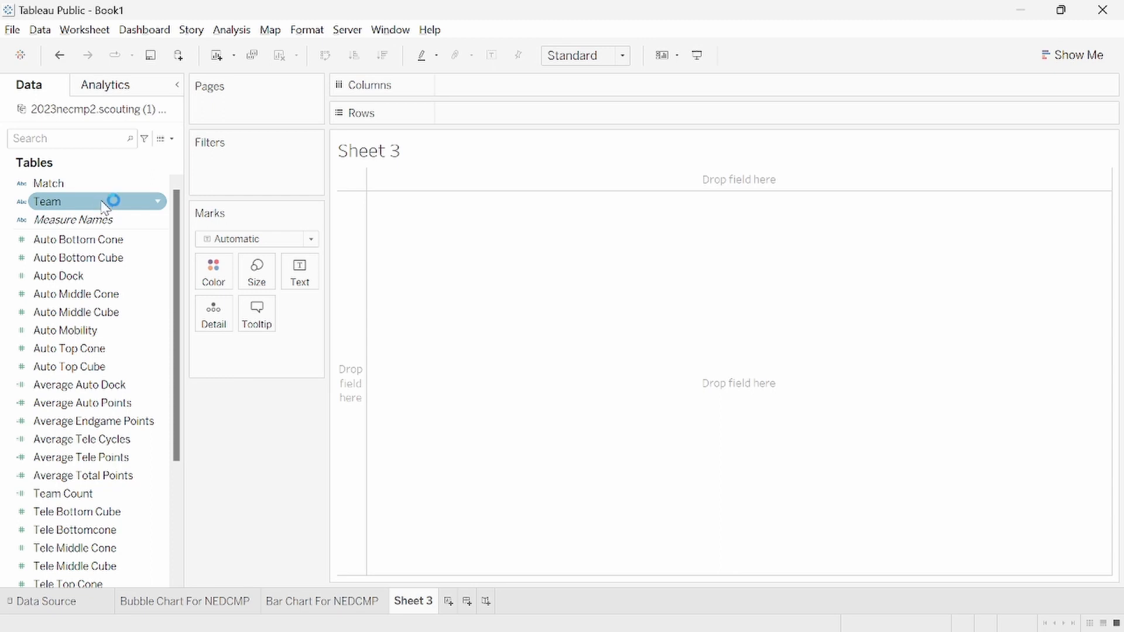
left_click_drag(96, 197, 516, 92)
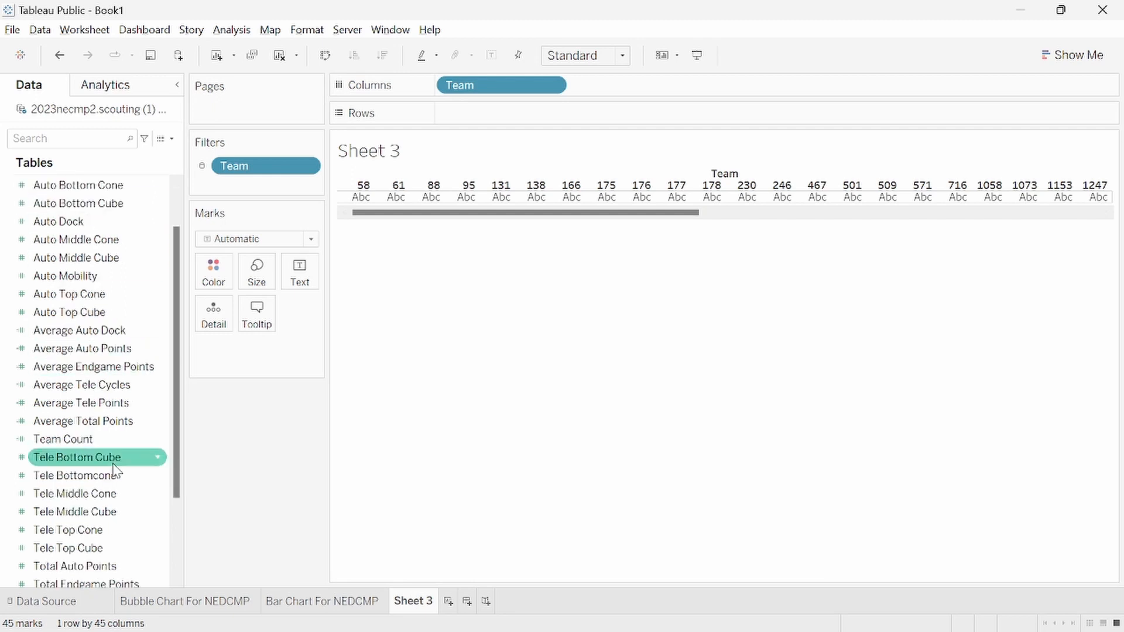
scroll(154, 430, "down", 3)
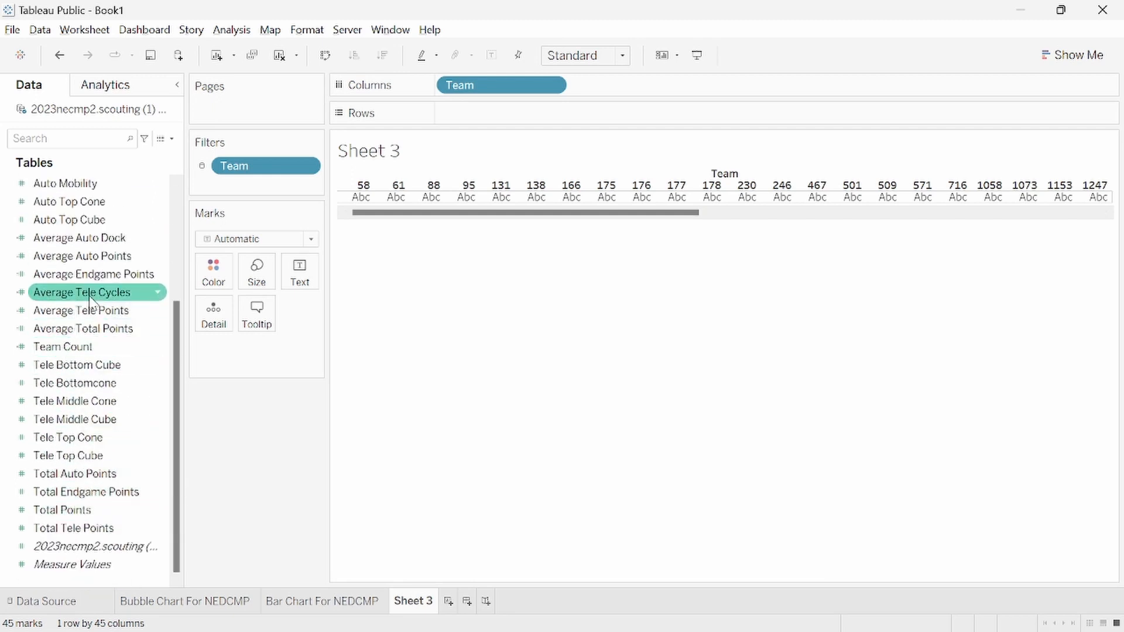
left_click_drag(88, 292, 567, 117)
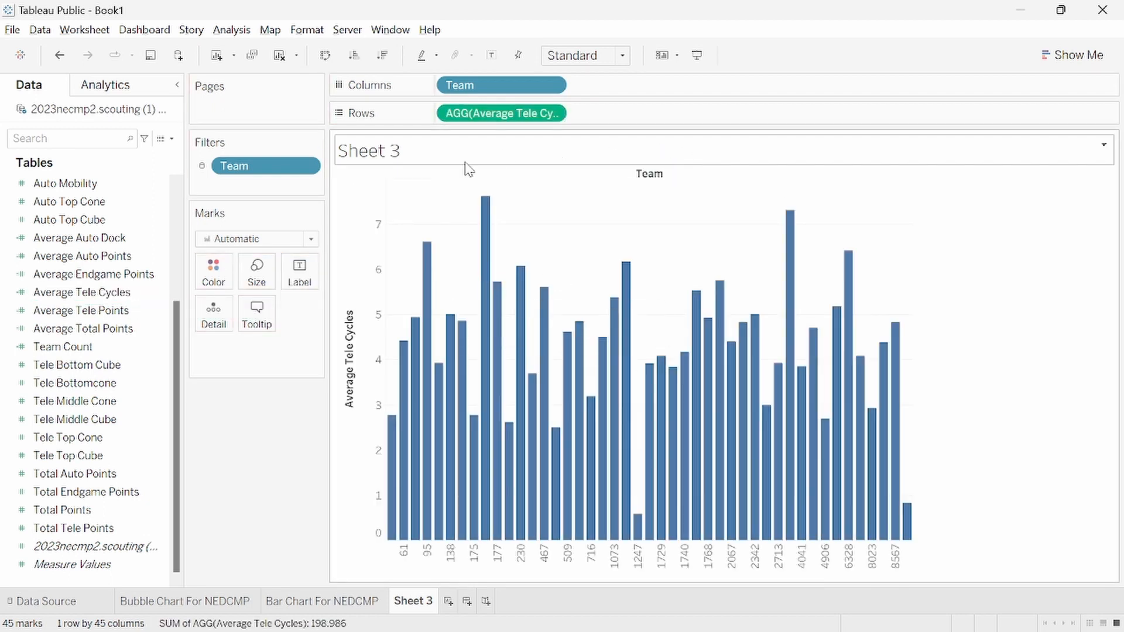
Step: Split each team's Average Tele Cycles bar by match, using the Match field as a detail
scroll(117, 310, "up", 3)
scroll(130, 410, "down", 3)
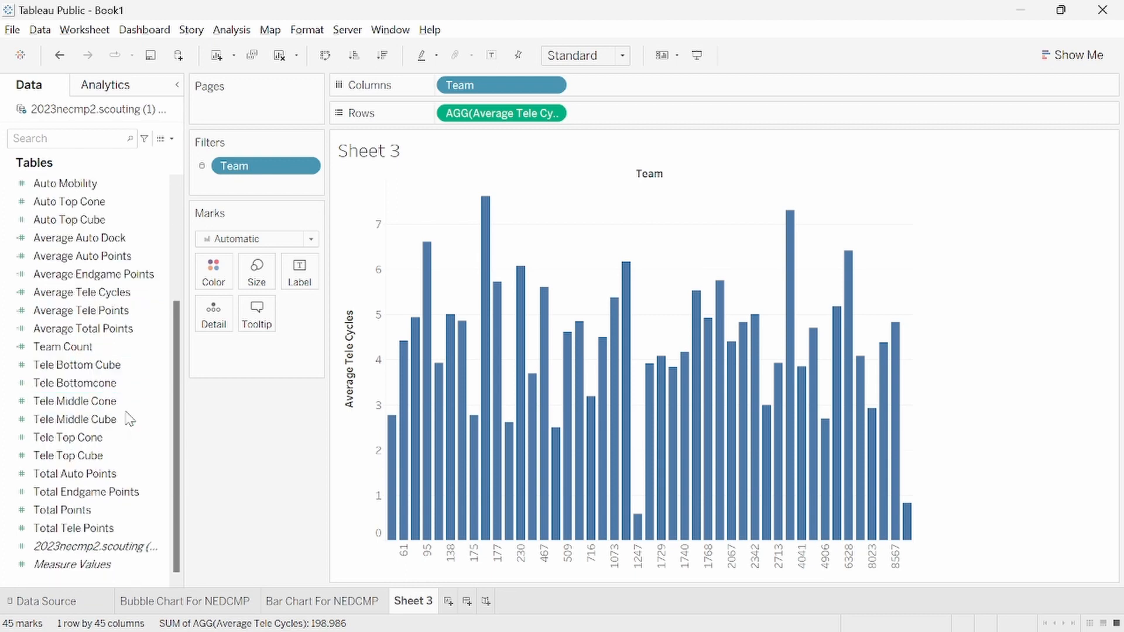
scroll(82, 368, "up", 3)
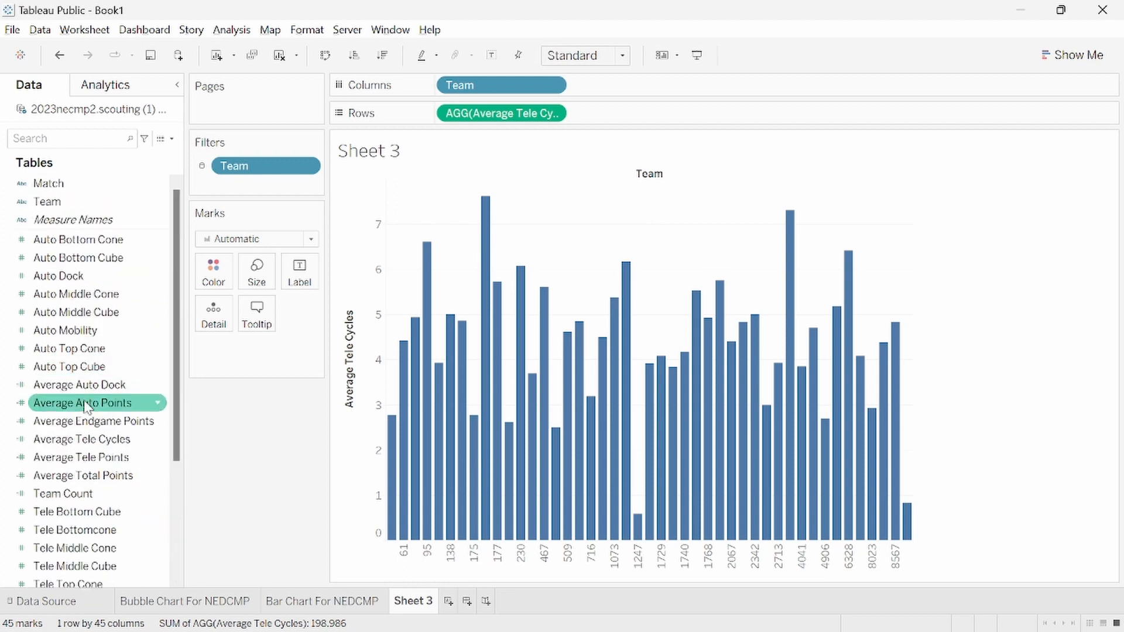
left_click_drag(50, 183, 215, 316)
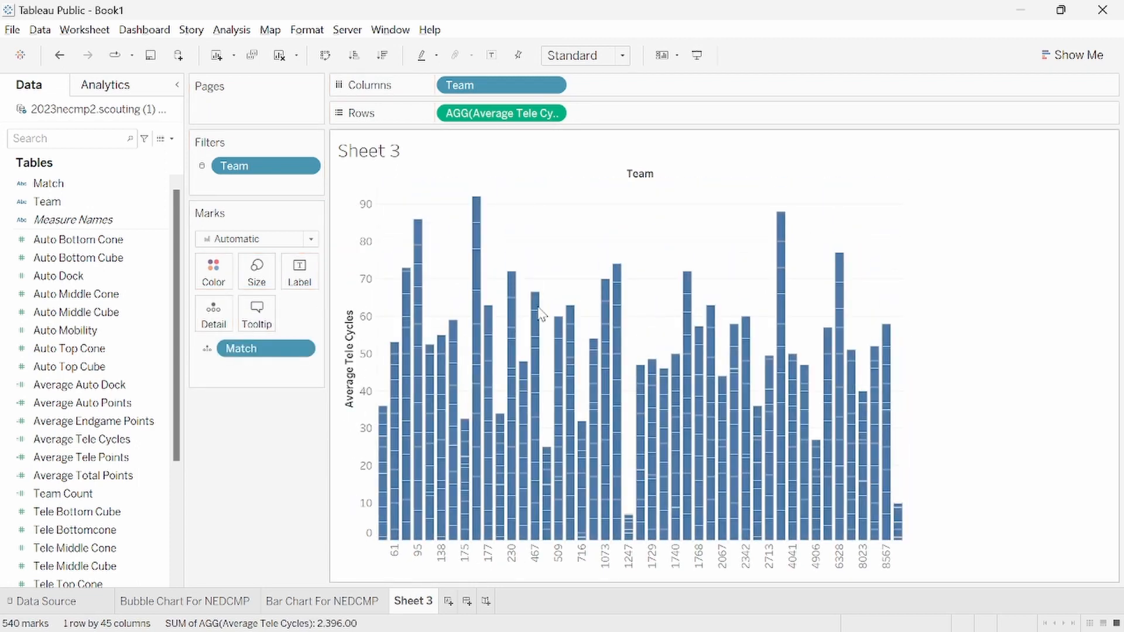
mouse_move(481, 353)
Step: Sort the teams' bars in descending order of Average Tele Cycles
left_click(382, 55)
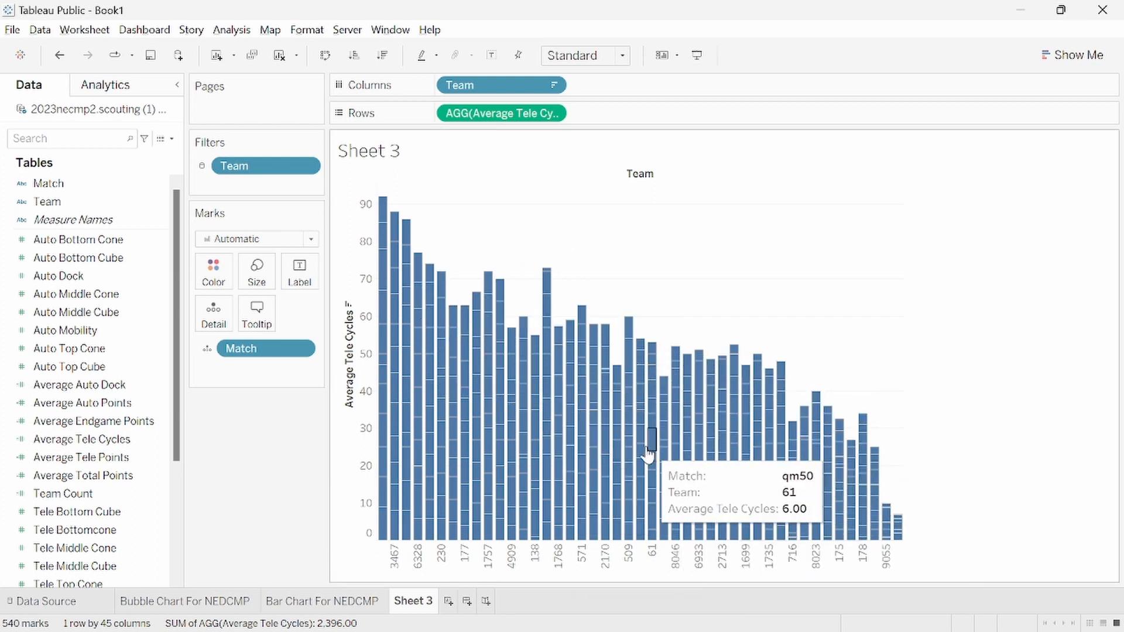
left_click(356, 55)
left_click(379, 56)
Step: Convert the chart to a box-and-whisker plot and sort the teams in descending order of Average Tele Cycles
left_click(1045, 56)
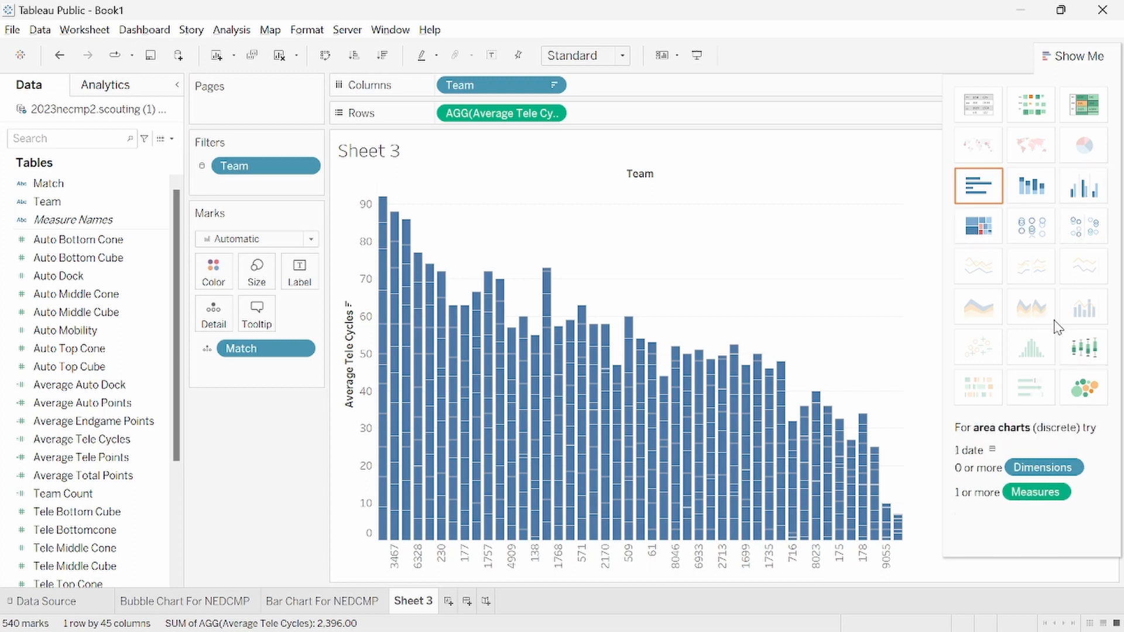
left_click(1076, 352)
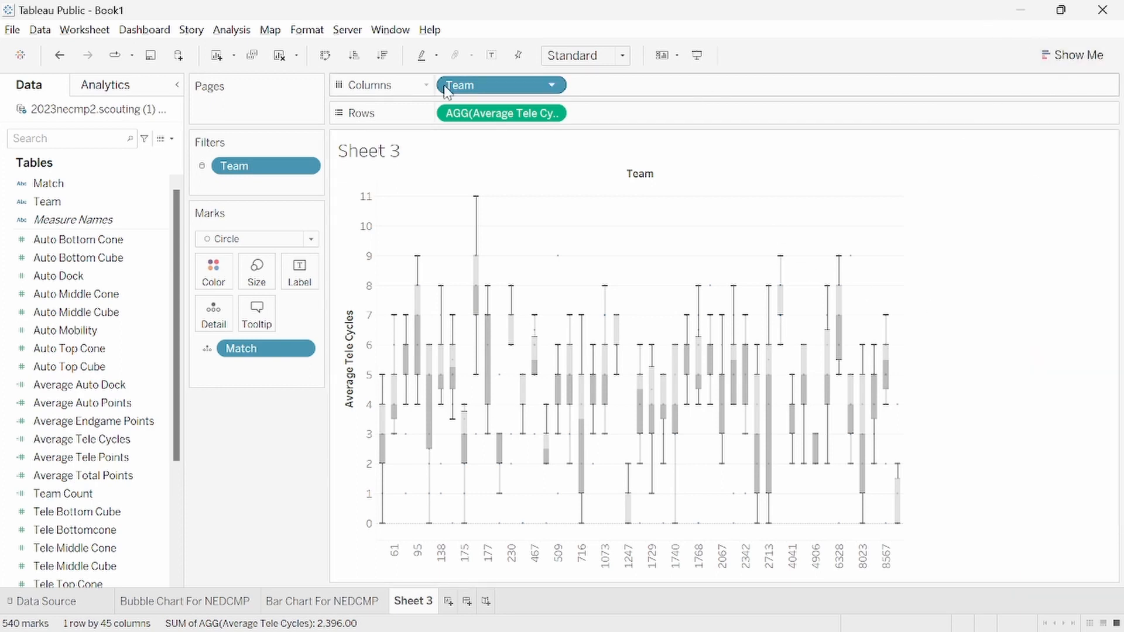
left_click(386, 58)
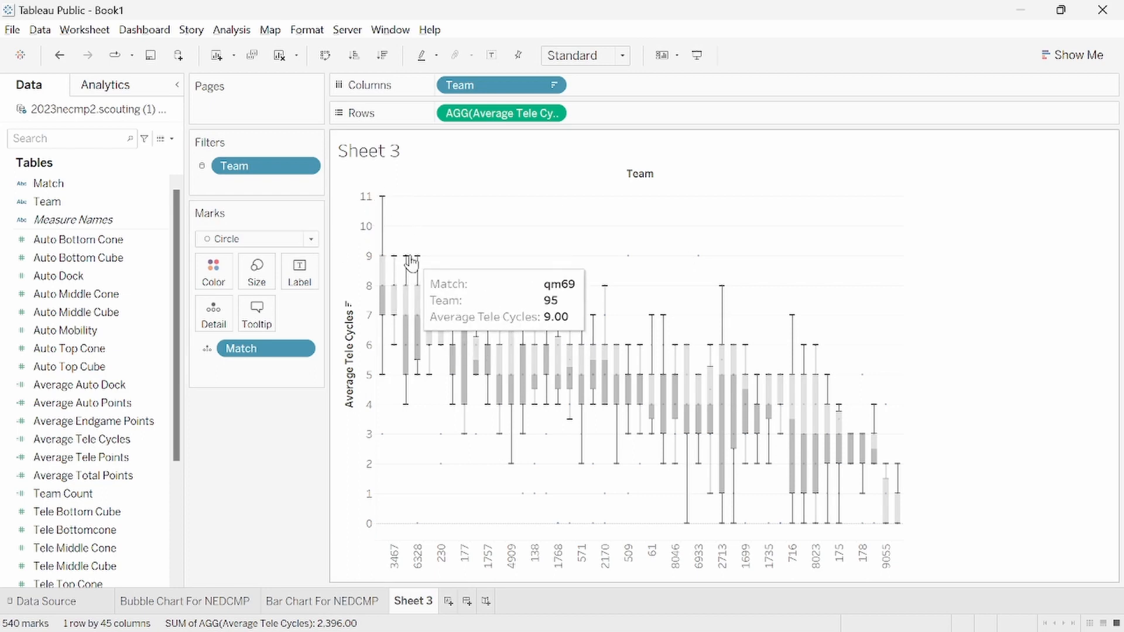
Step: Examine the whiskers, medians and outlier matches in the box plots of several teams, including 509, 1740, 8567 and 6328
mouse_move(383, 197)
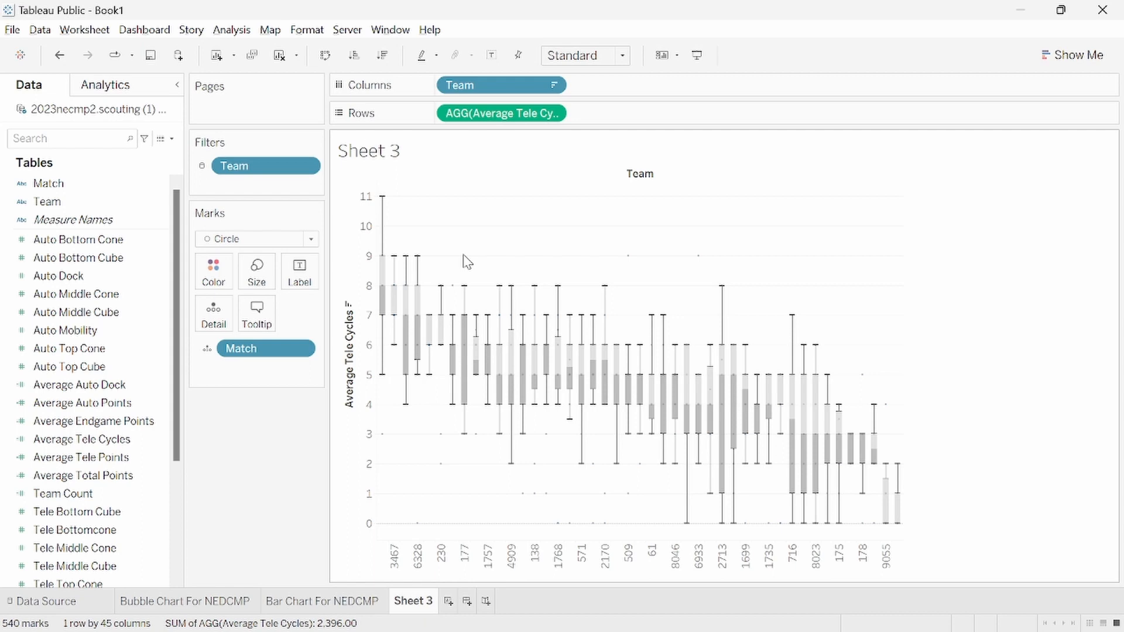
mouse_move(630, 258)
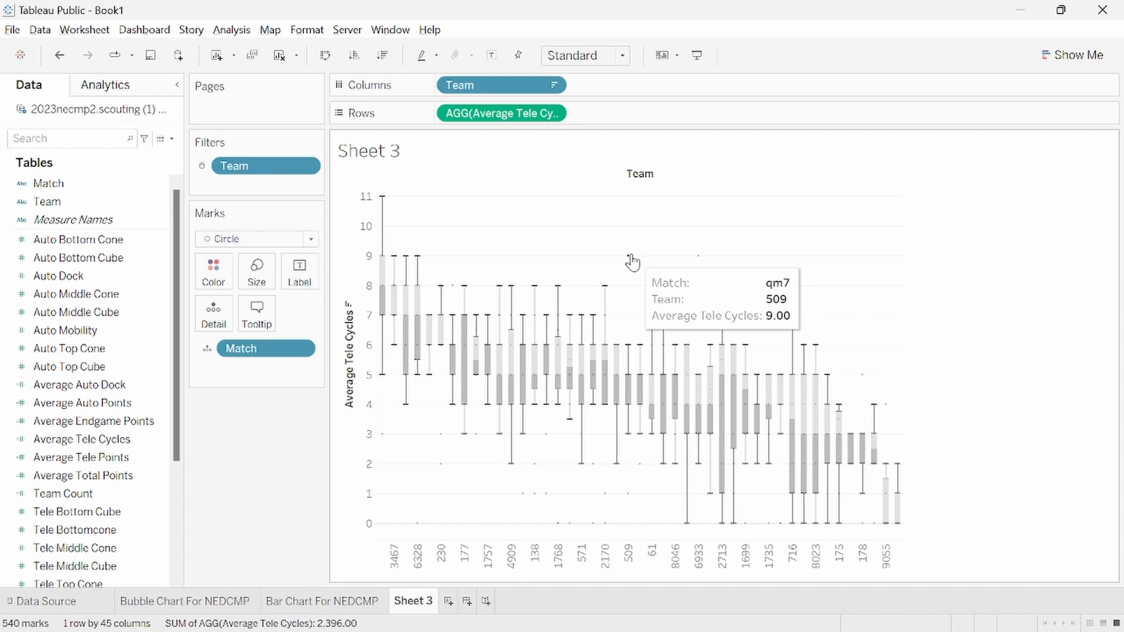
mouse_move(702, 260)
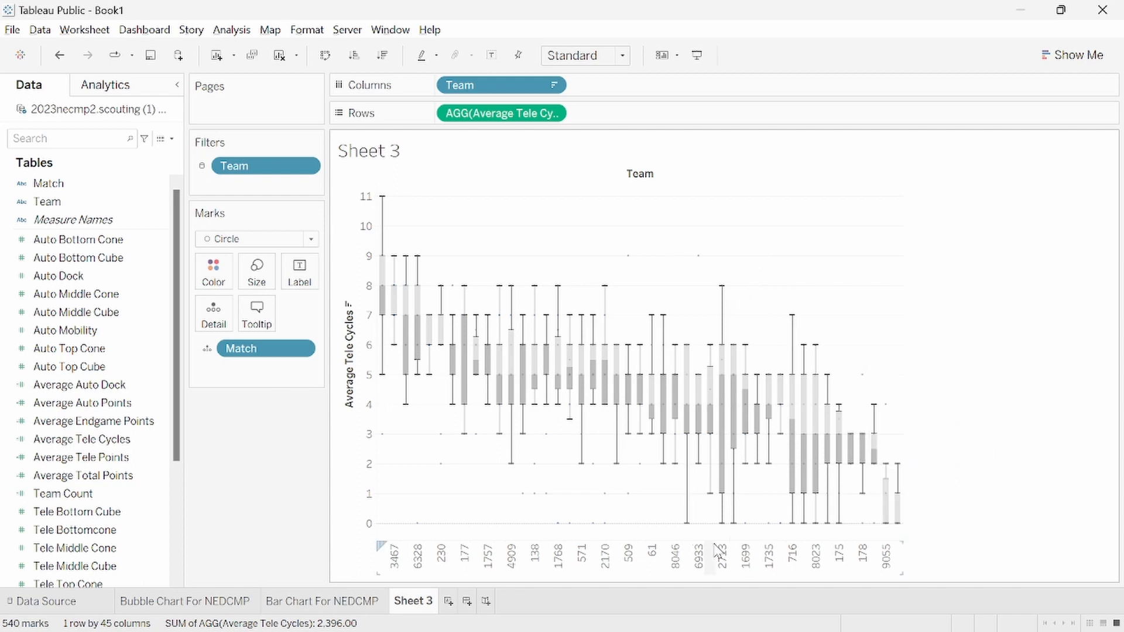
mouse_move(689, 534)
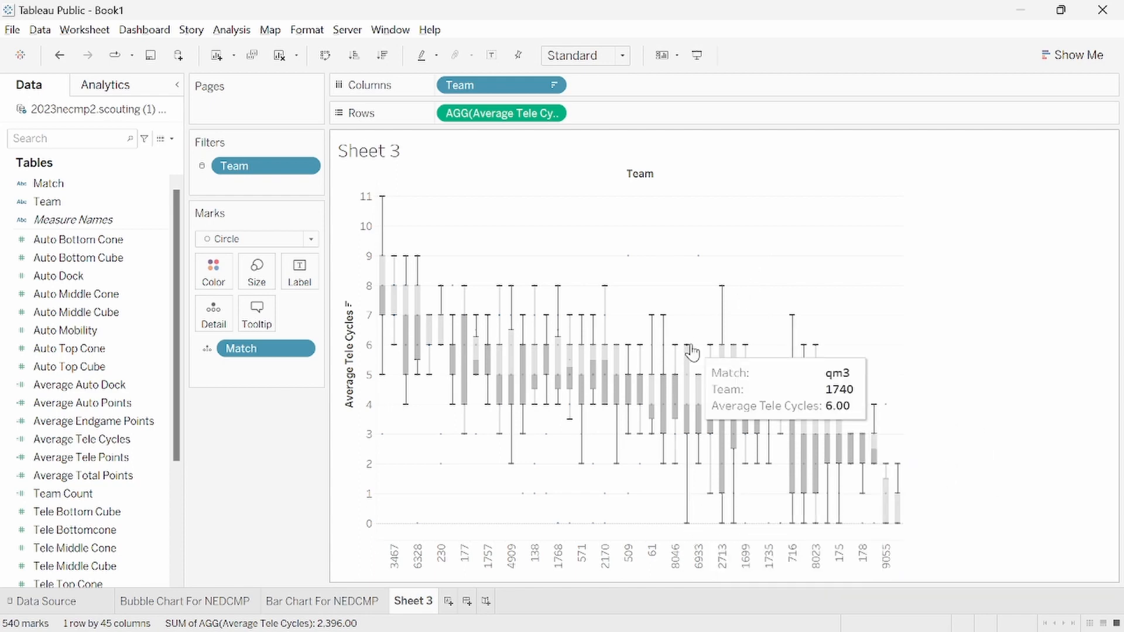
mouse_move(701, 388)
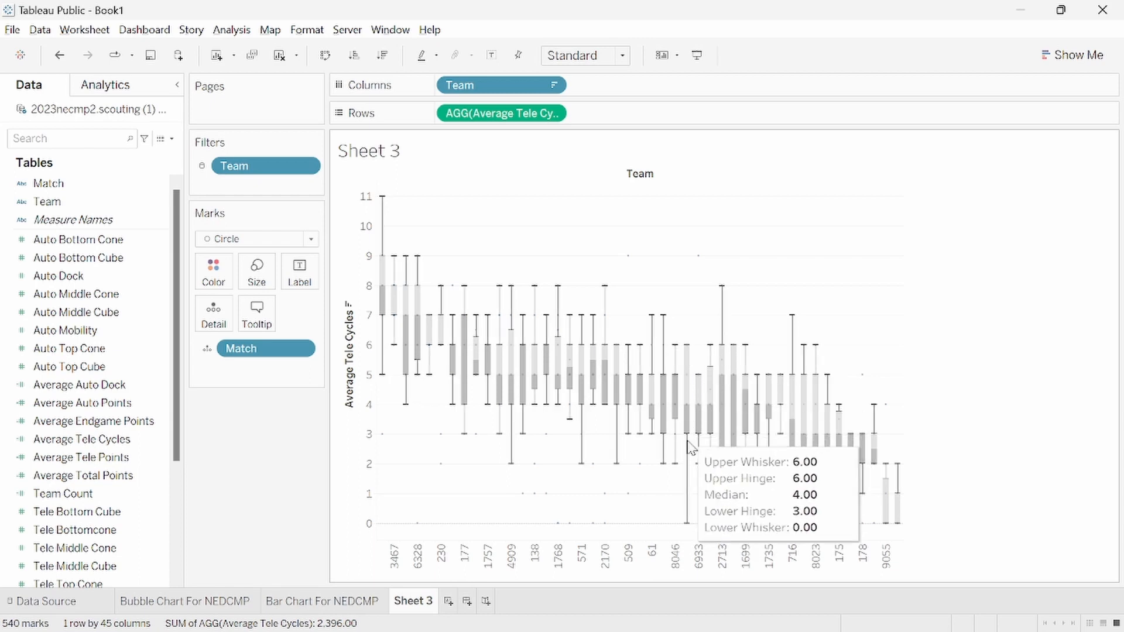
mouse_move(633, 401)
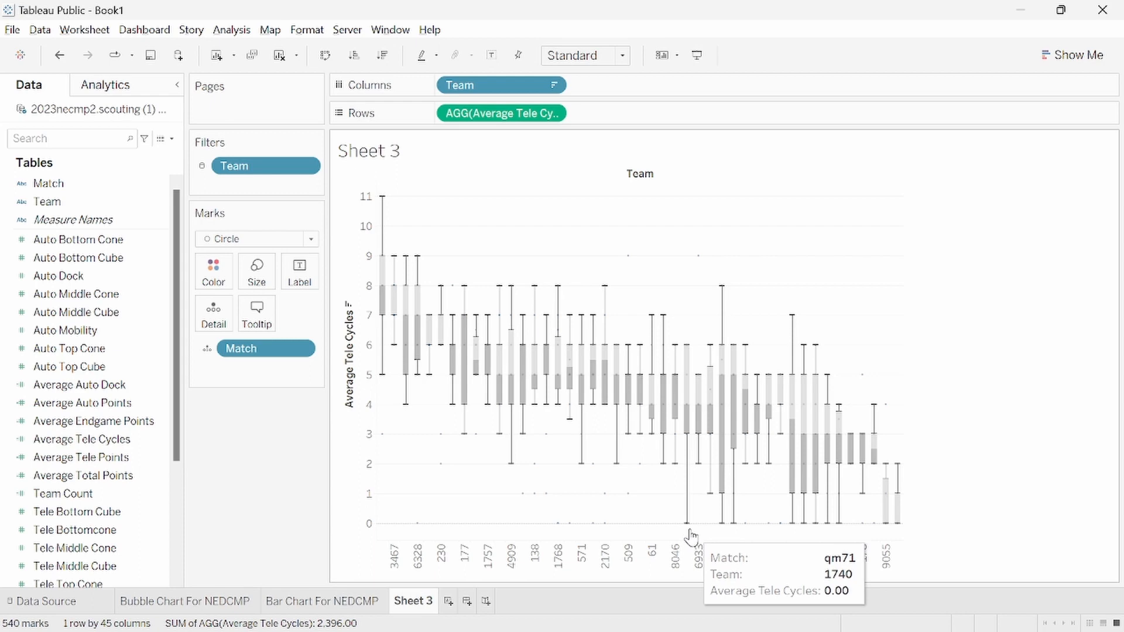
mouse_move(594, 535)
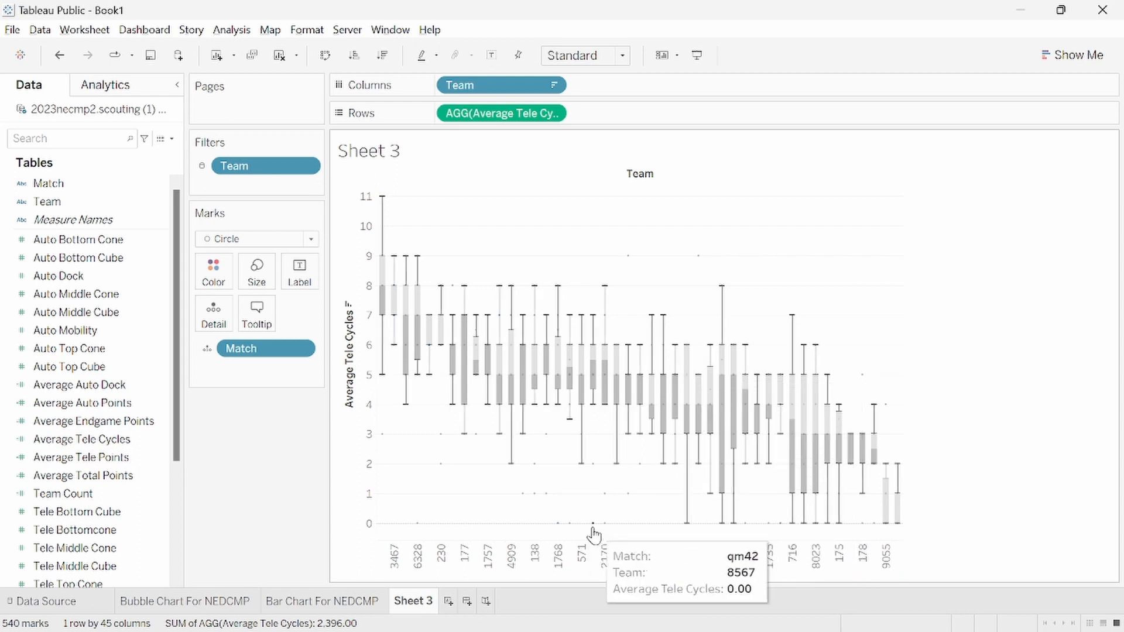
mouse_move(420, 531)
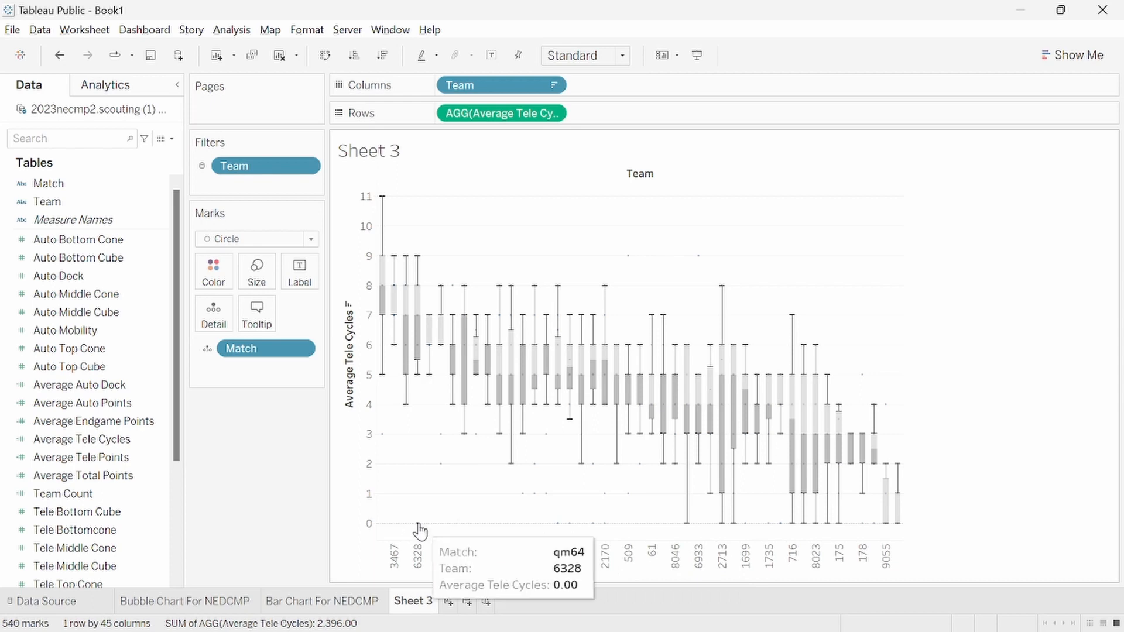
mouse_move(423, 329)
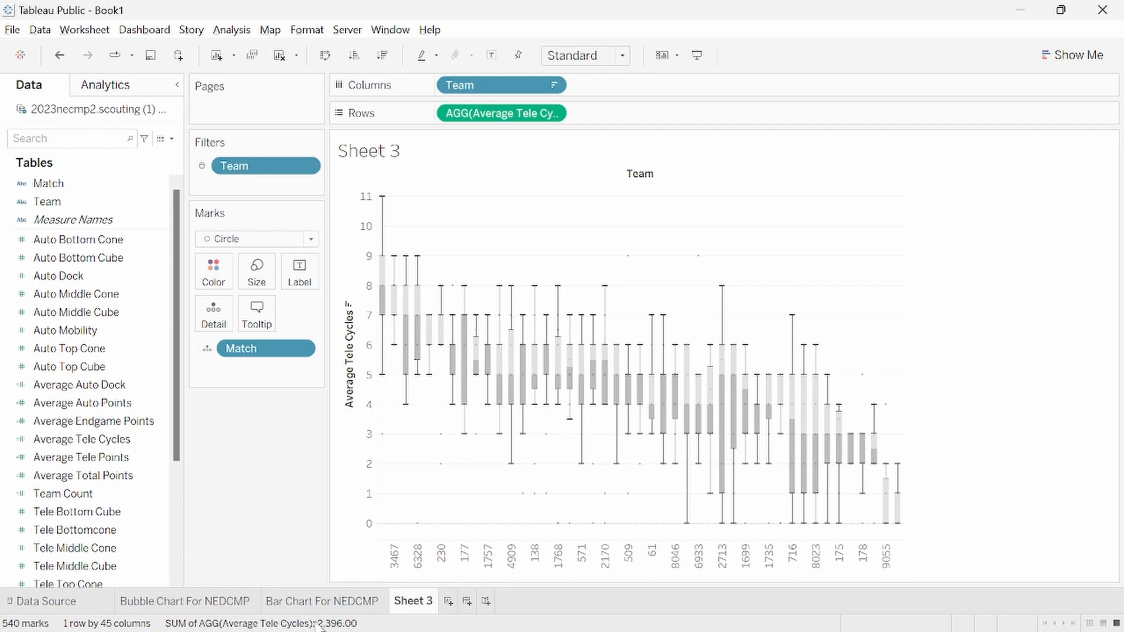
Step: Compare the bar chart, bubble chart and box plot sheets in turn
left_click(300, 603)
left_click(199, 604)
left_click(298, 609)
left_click(411, 609)
left_click(322, 603)
left_click(398, 608)
Step: Filter the teams on the bubble chart sheet to only 175, 176, 177 and 178
left_click(175, 601)
left_click(1108, 165)
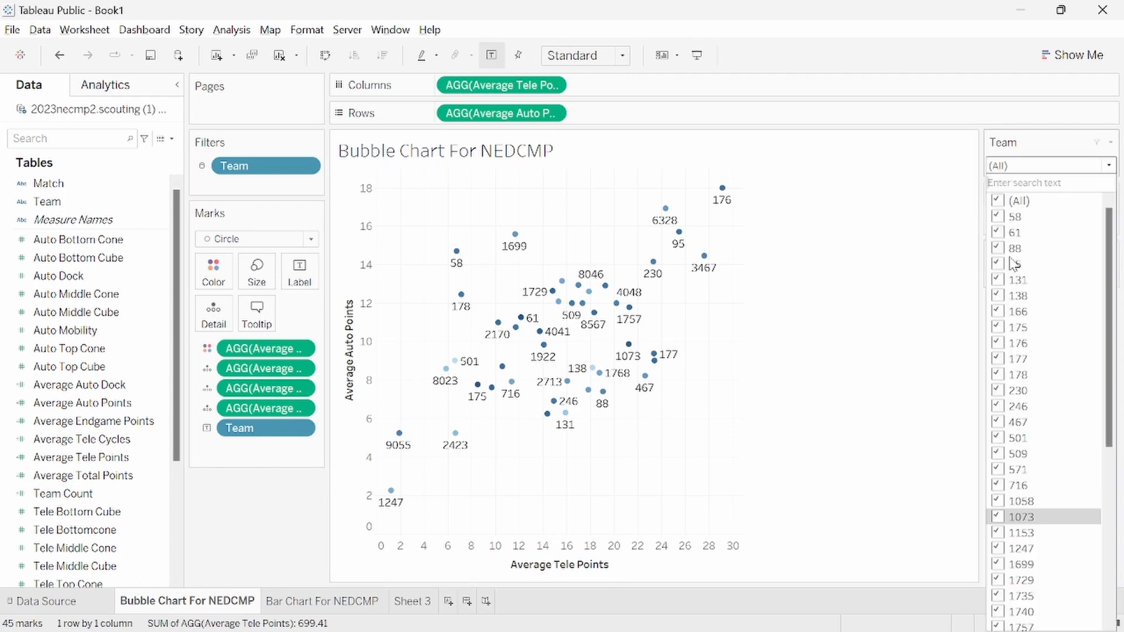
left_click(996, 200)
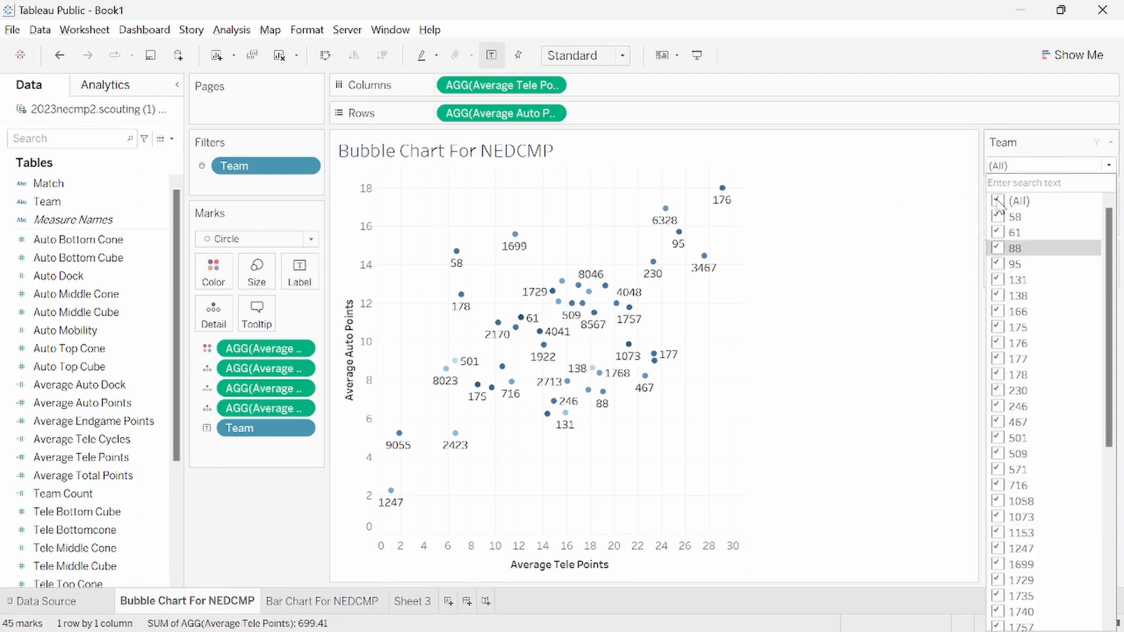
left_click(996, 201)
left_click(998, 343)
left_click(998, 359)
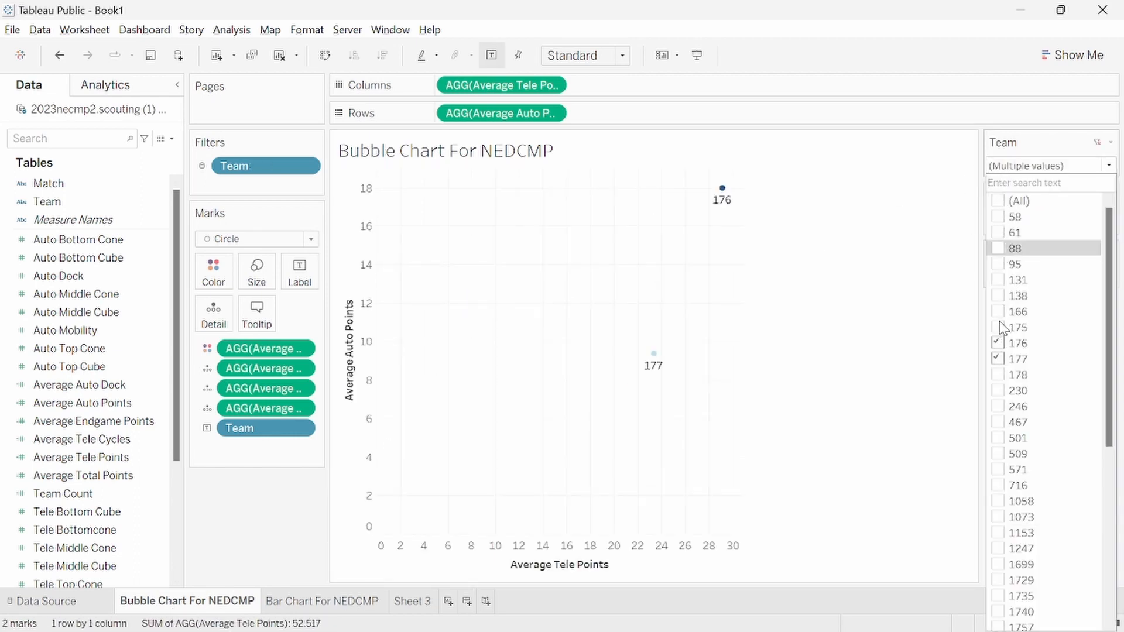
left_click(997, 327)
left_click(998, 375)
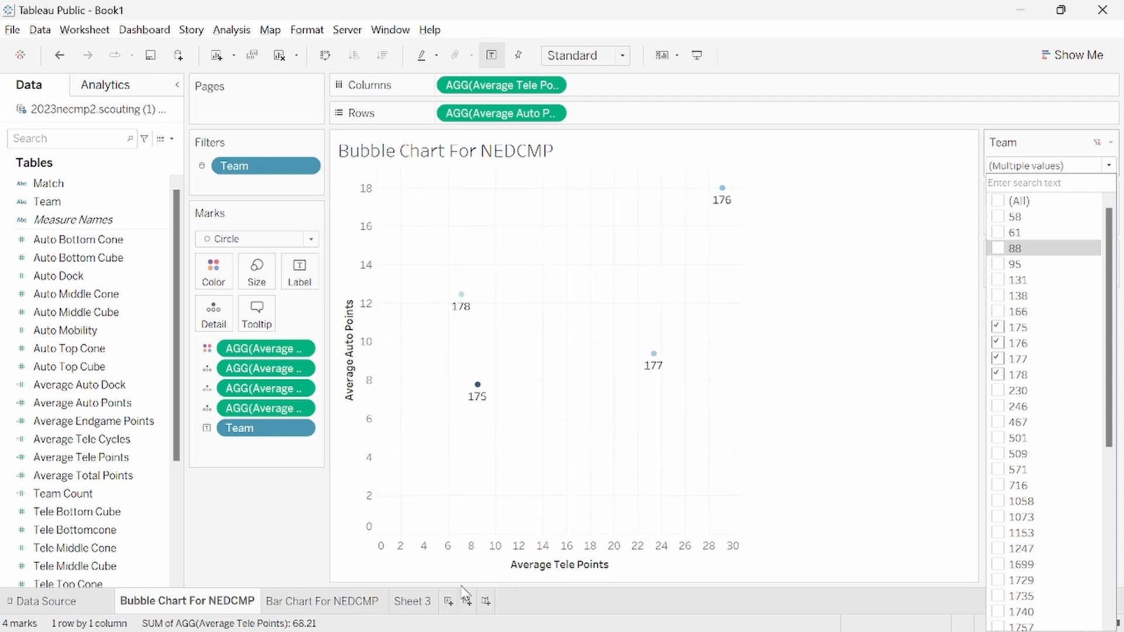
Step: Check how the team filter affects the bar chart and the box plot, and return to the bubble chart
left_click(330, 603)
left_click(413, 601)
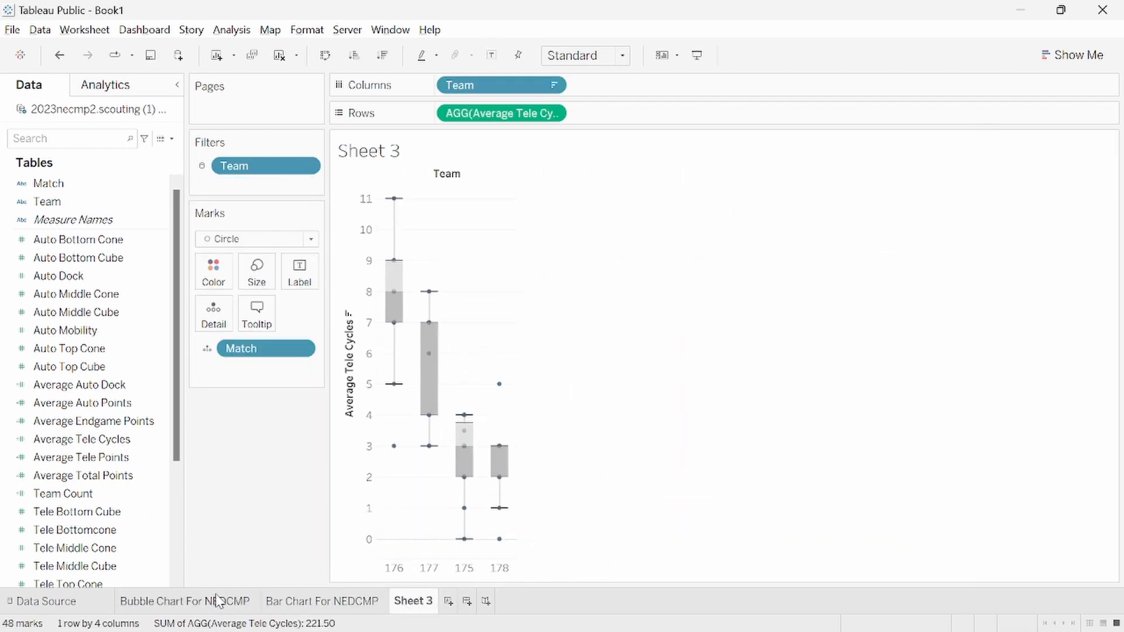
left_click(217, 602)
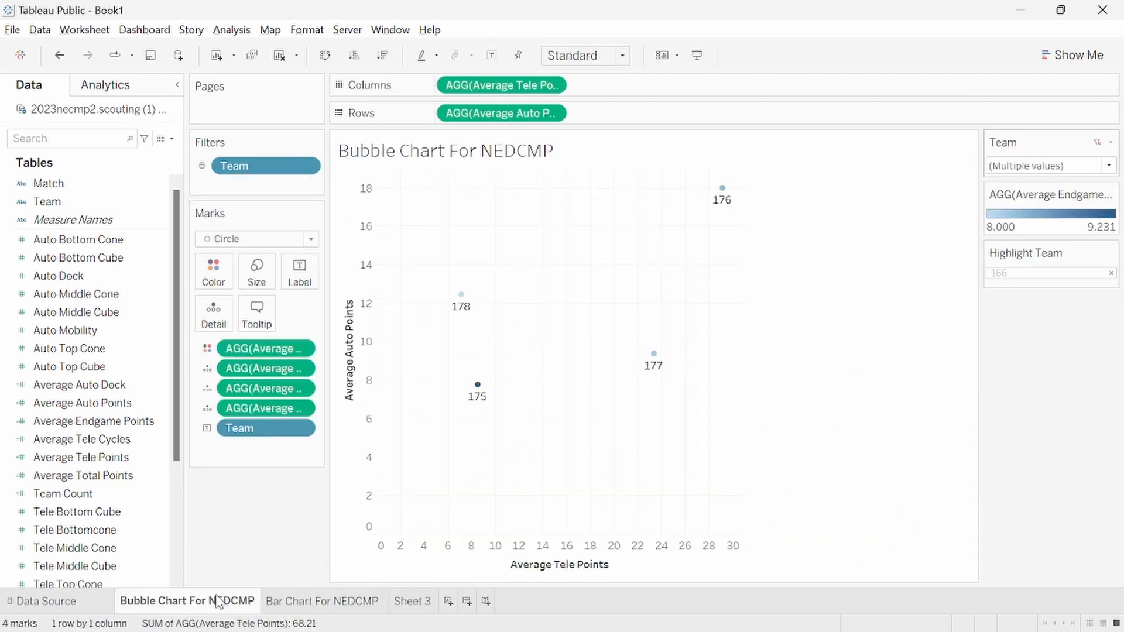
Step: Create a new dashboard and set its size to Automatic
left_click(468, 602)
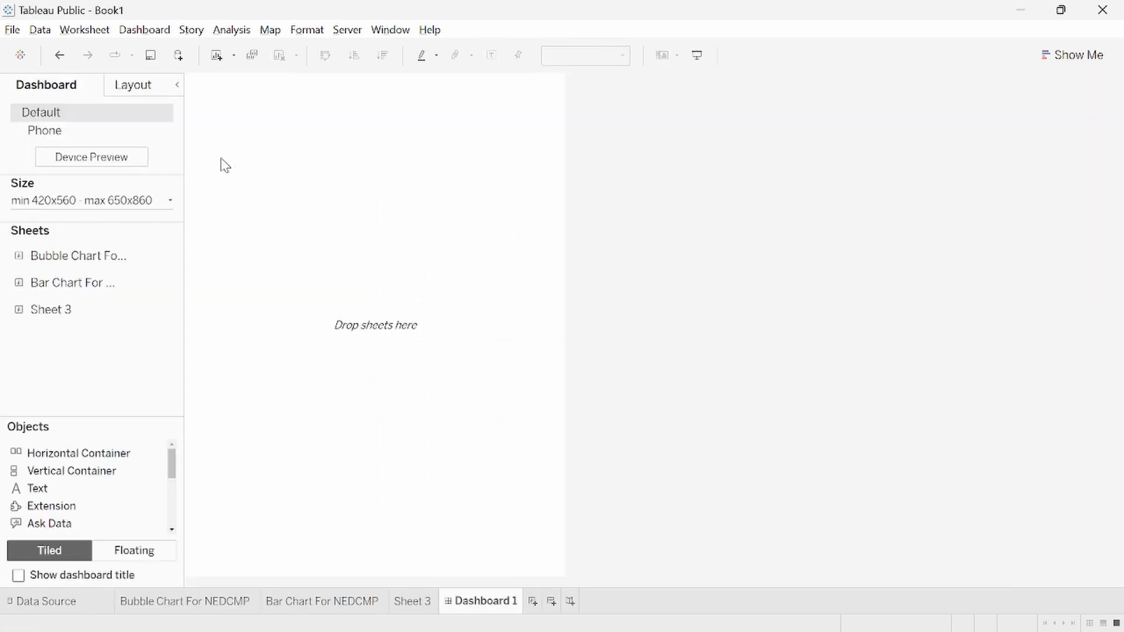
left_click(92, 201)
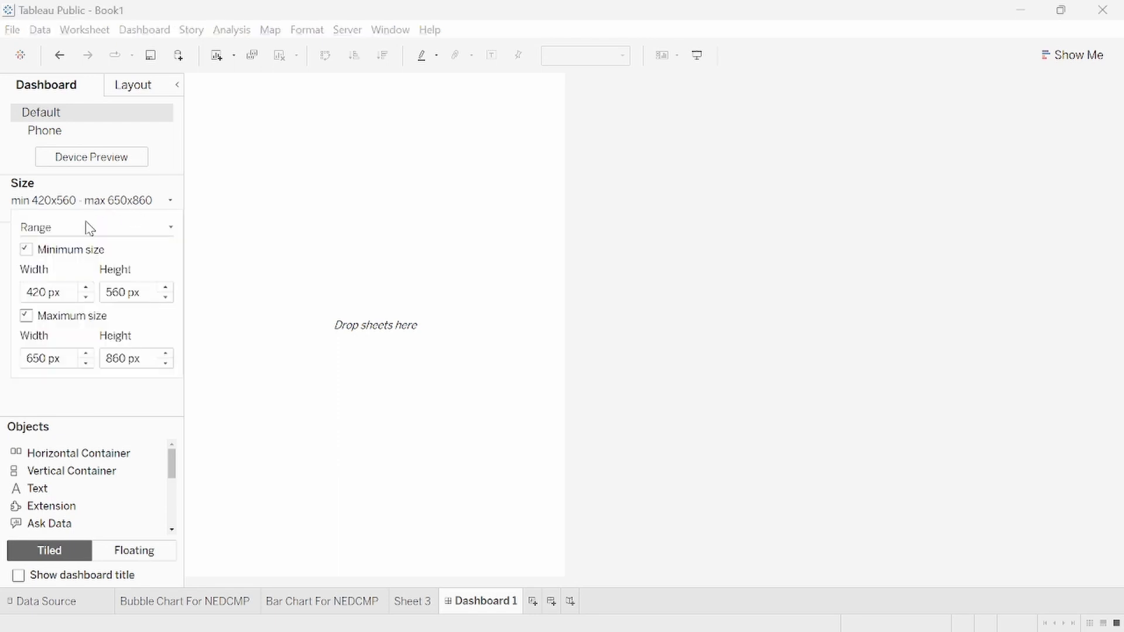
left_click(113, 235)
left_click(113, 255)
left_click(449, 281)
Step: Place the bubble chart on the dashboard with the bar chart below it, and set the Team filter to all teams
mouse_move(178, 269)
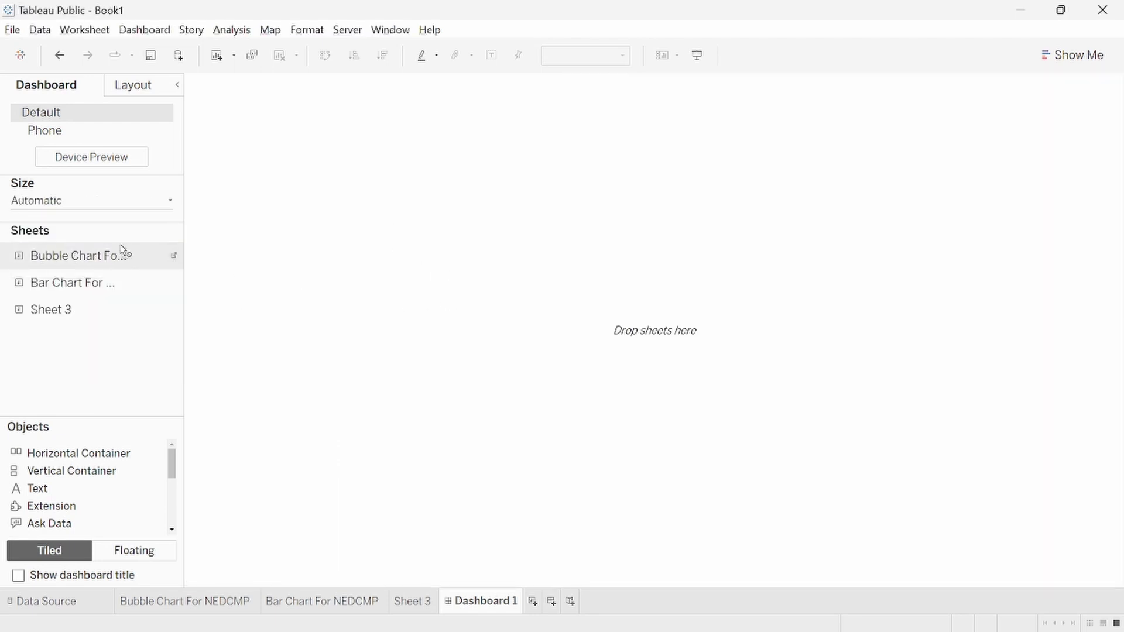
left_click_drag(123, 250, 338, 254)
left_click_drag(140, 287, 753, 309)
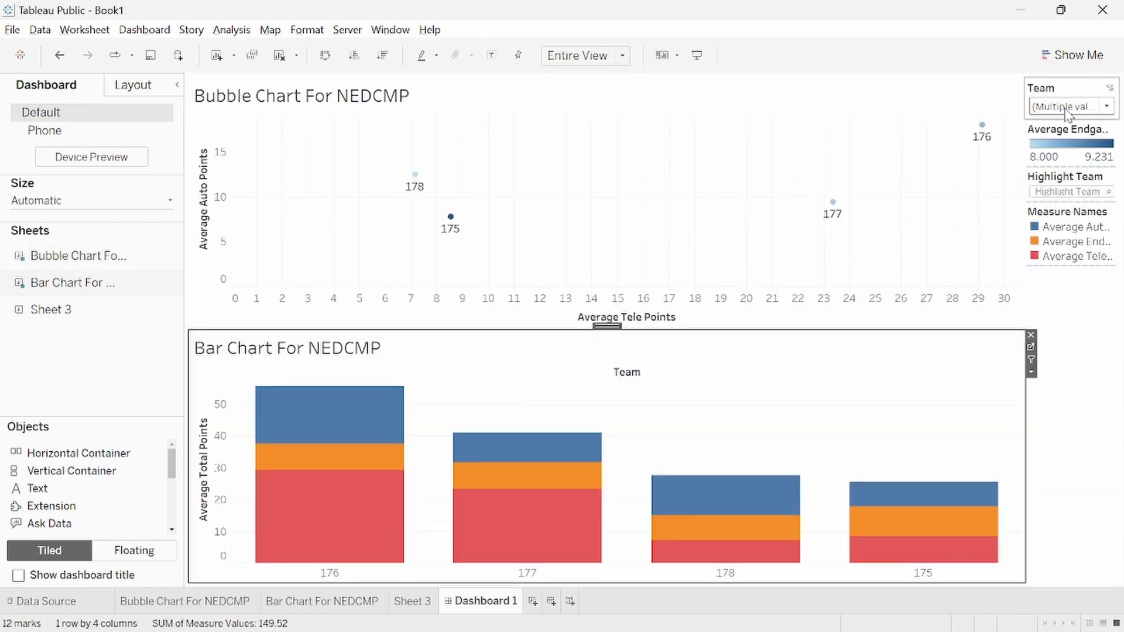
left_click(1108, 107)
left_click(1048, 150)
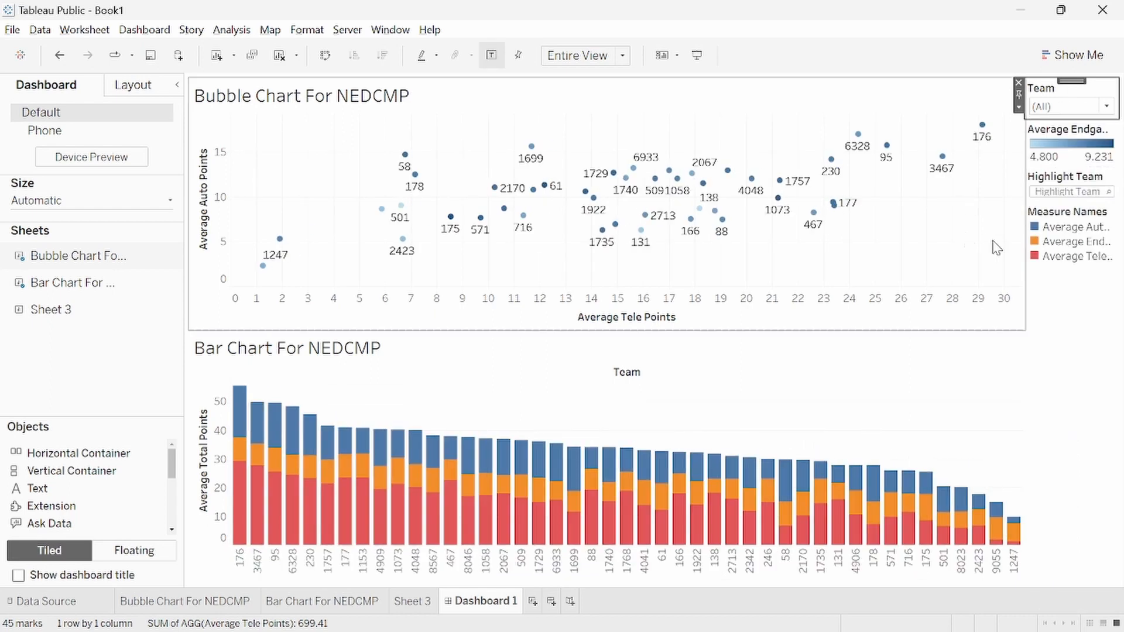
Step: Highlight team 95 on the dashboard and place the Sheet 3 box plot beside the bubble chart, above the bar chart
left_click(672, 228)
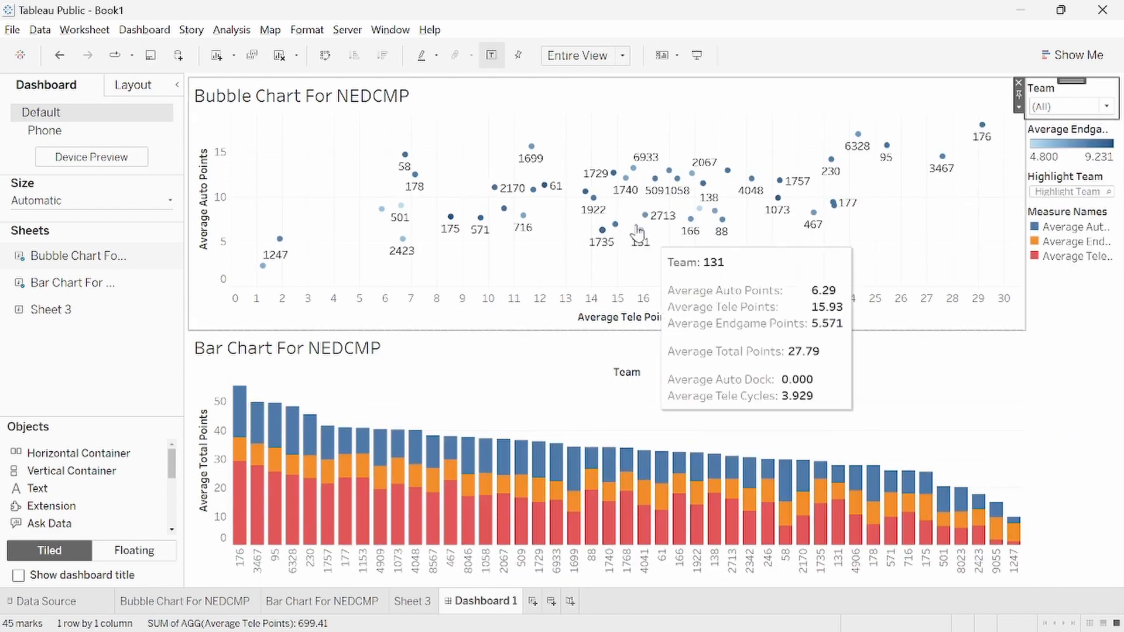
left_click(1068, 193)
left_click(1054, 256)
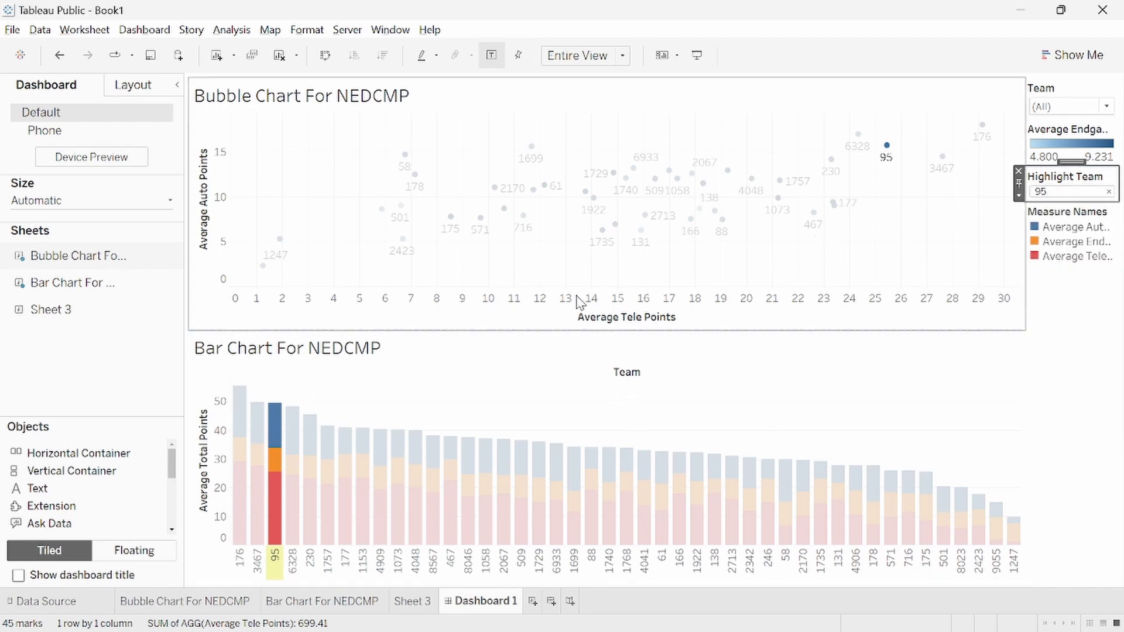
mouse_move(70, 262)
mouse_move(51, 309)
left_mouse_down()
mouse_move(909, 289)
mouse_move(913, 364)
mouse_move(902, 249)
left_mouse_up()
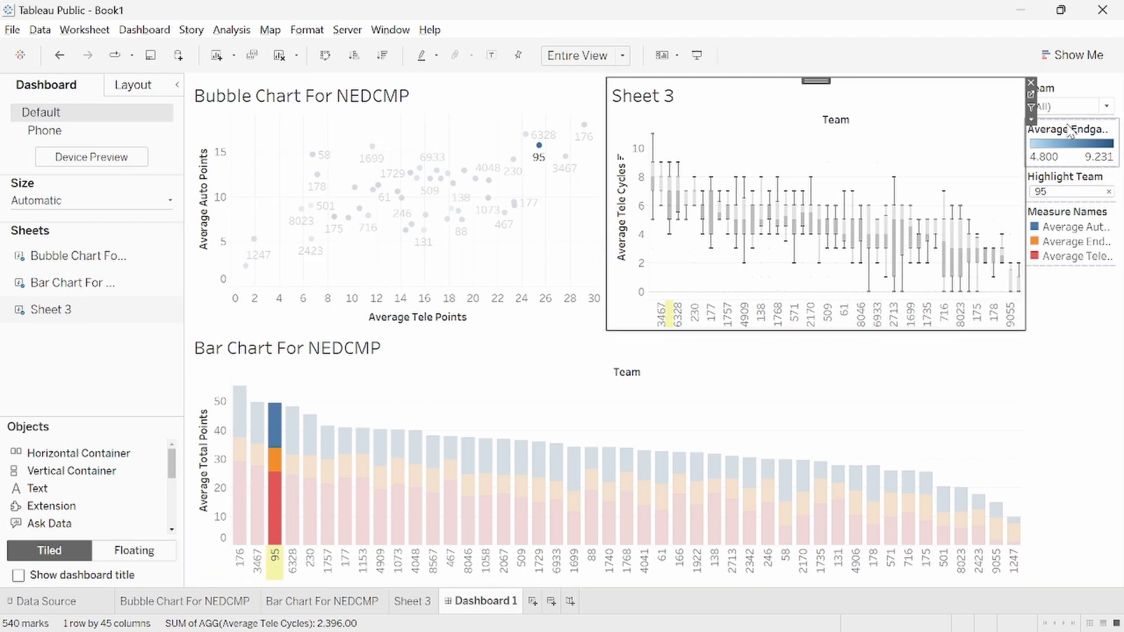
Step: Exclude teams 467 and 501 through the dashboard's Team filter, keeping all other teams included
left_click(1071, 106)
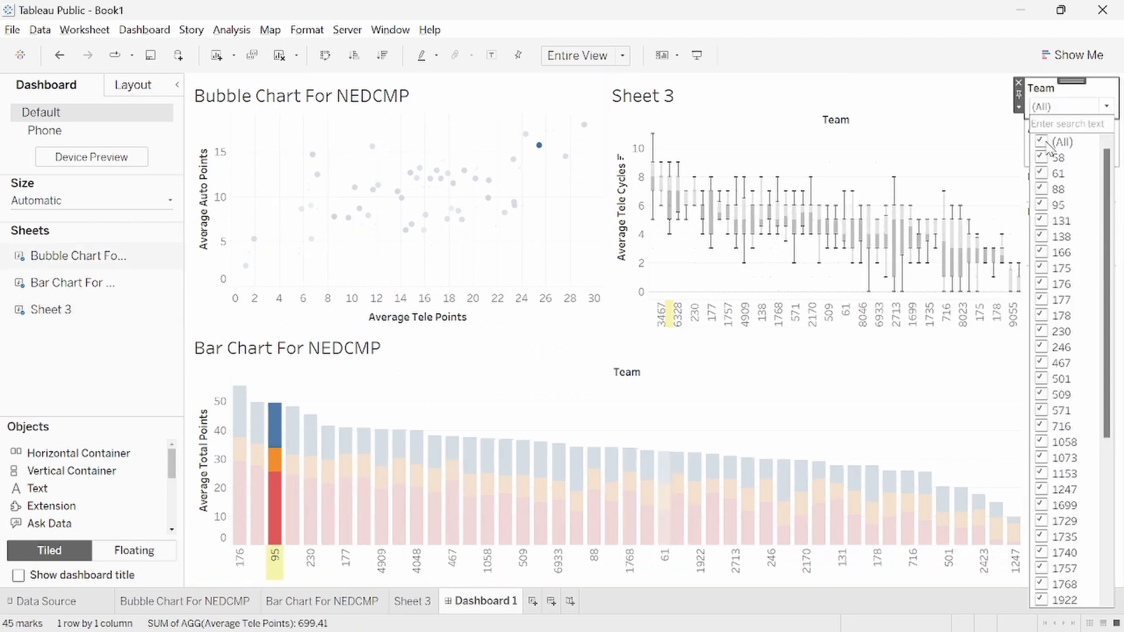
left_click(1047, 142)
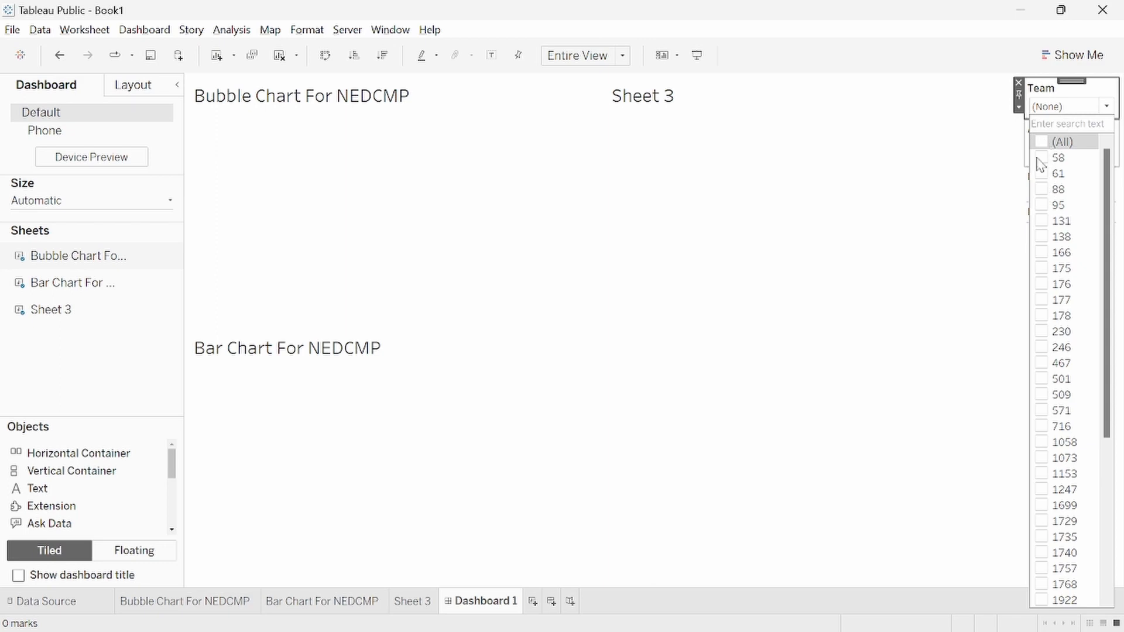
left_click(1041, 143)
left_click(1040, 363)
left_click(1040, 380)
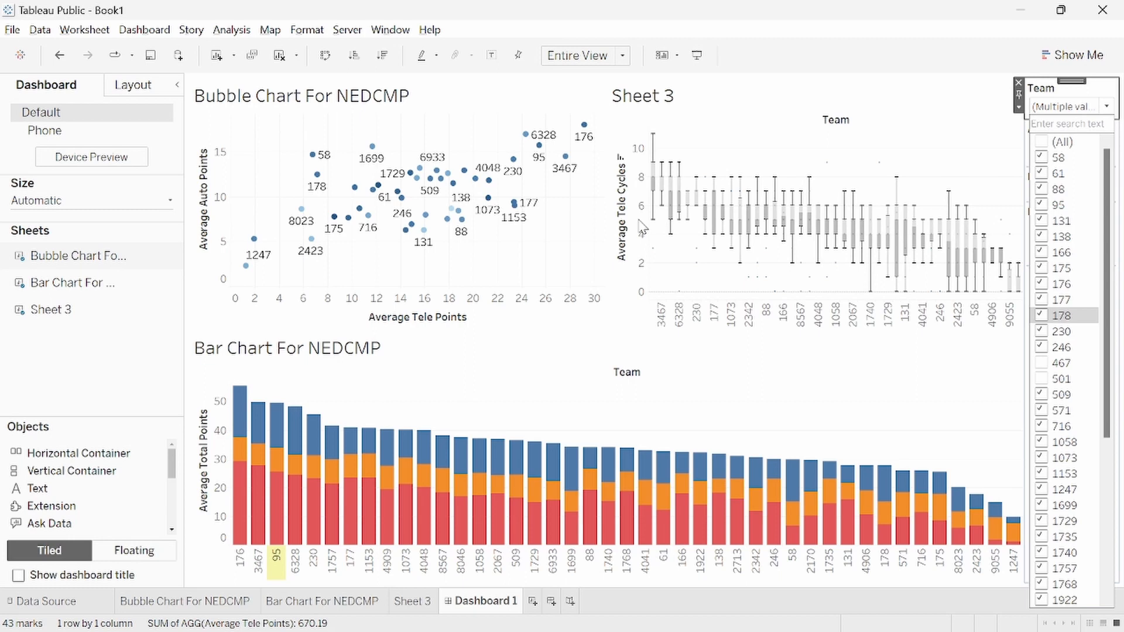
left_click(966, 96)
left_click(417, 603)
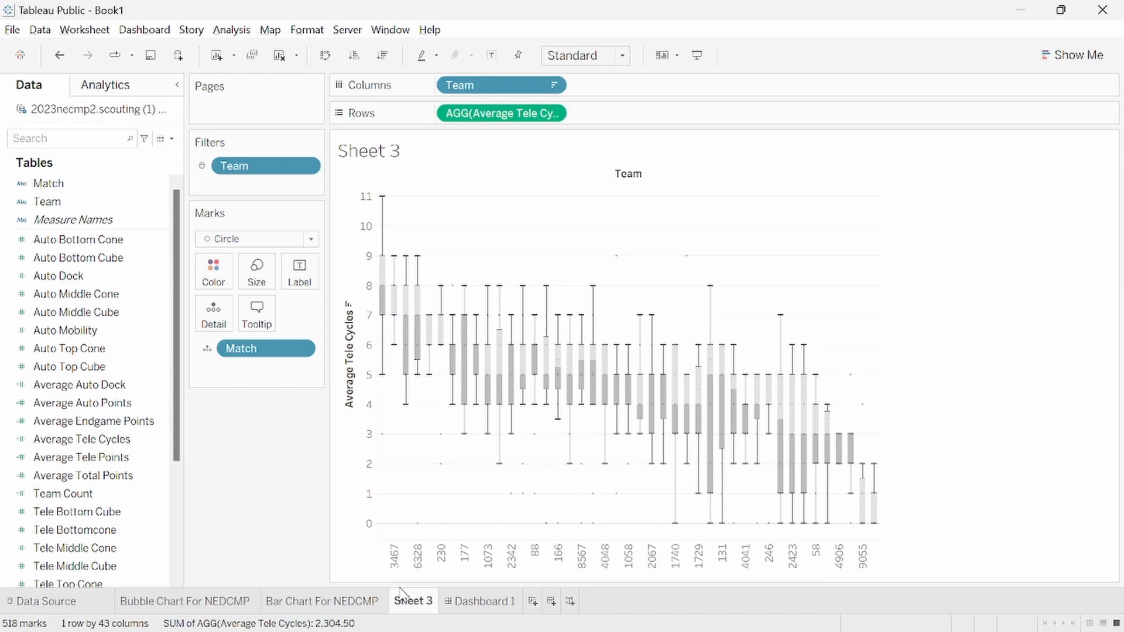
left_click(532, 601)
left_click_drag(545, 603, 466, 608)
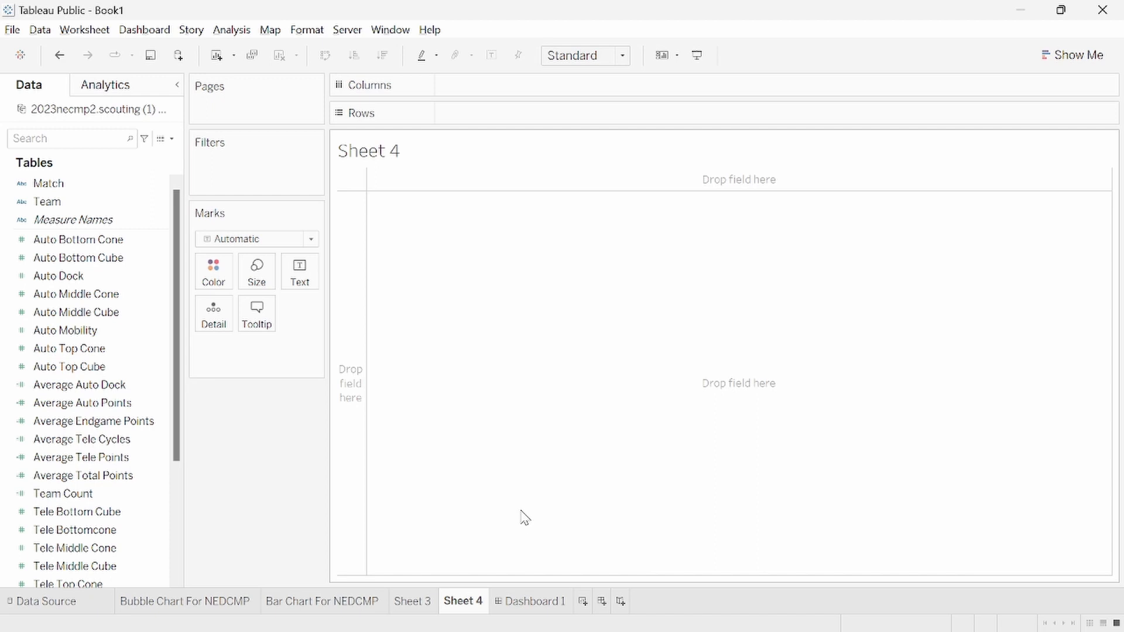
left_click_drag(91, 219, 559, 98)
left_click_drag(48, 202, 527, 88)
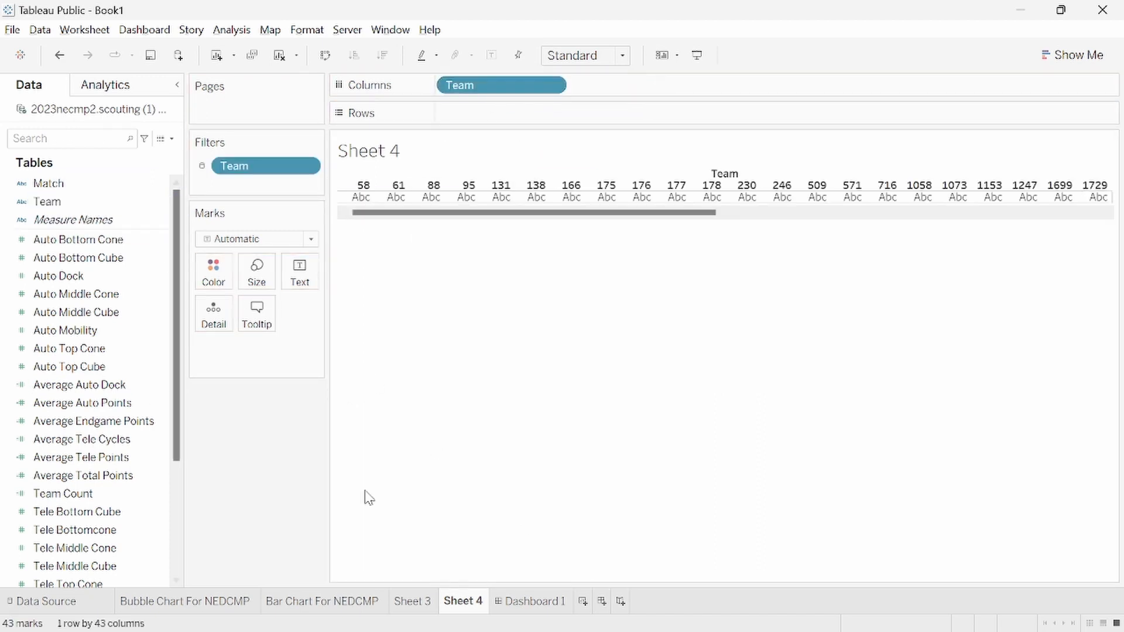
right_click(463, 601)
left_click(489, 439)
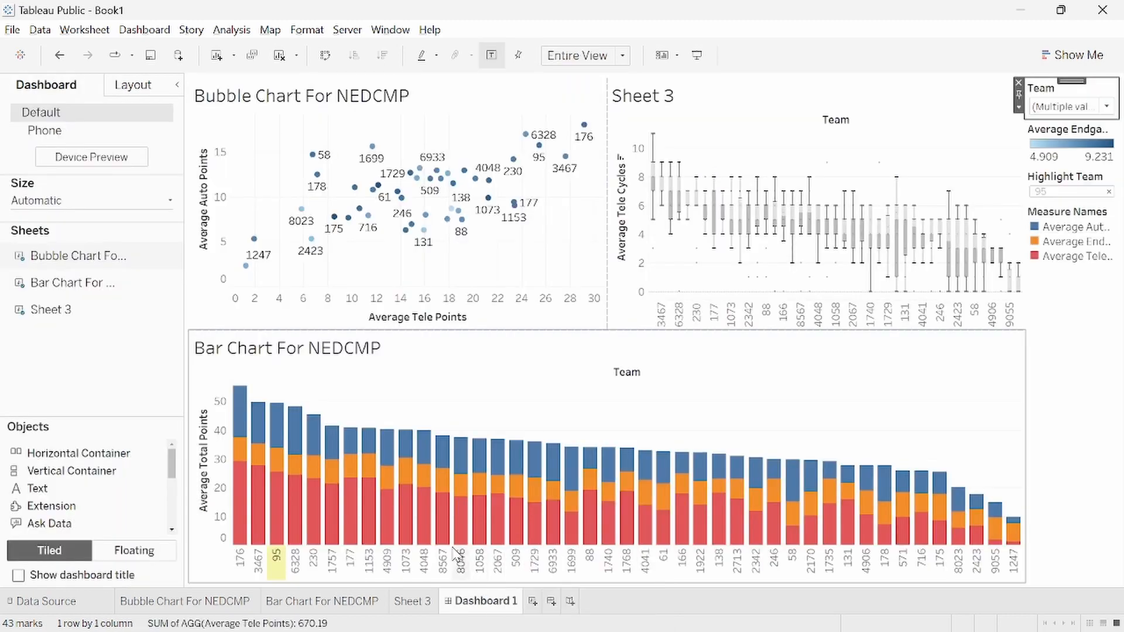
Step: Duplicate the Sheet 3 box plot as a new worksheet
left_click(411, 603)
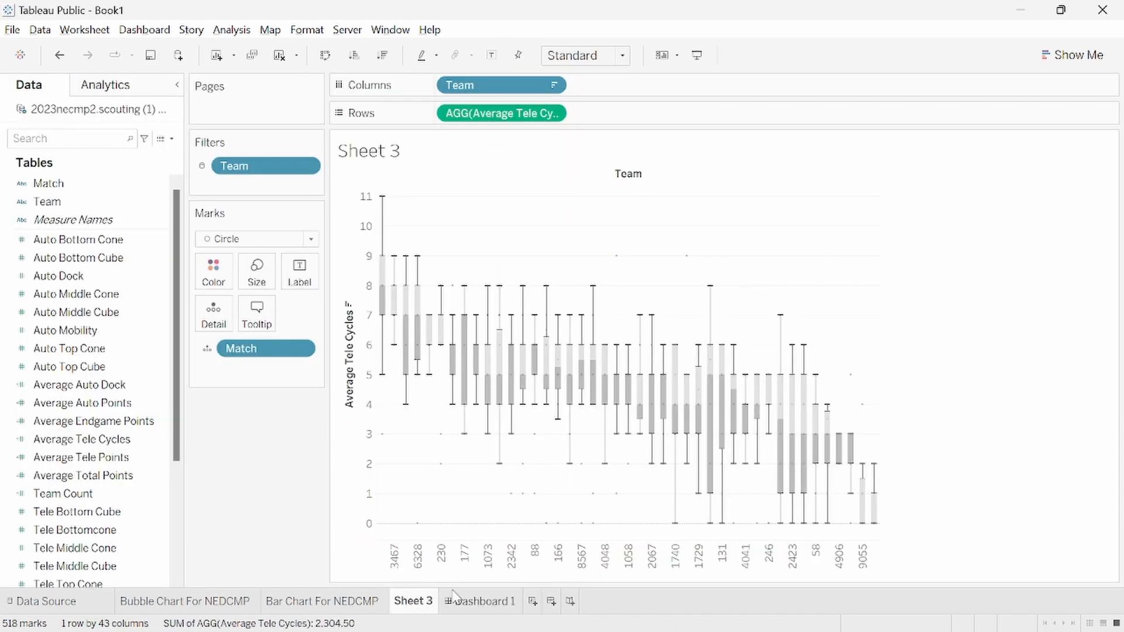
right_click(418, 605)
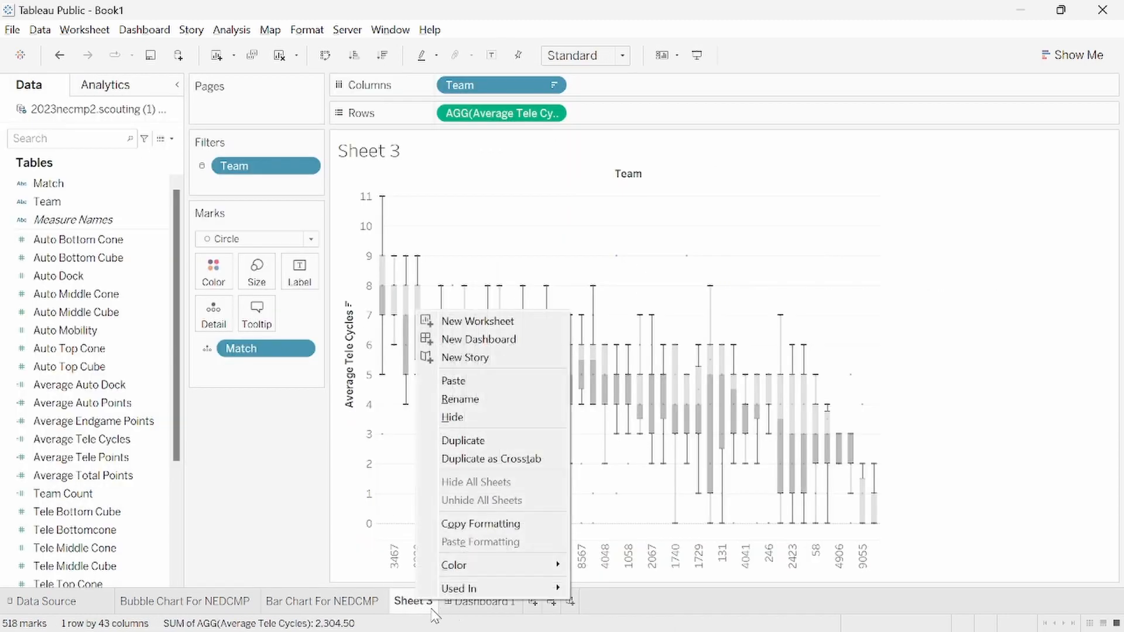
left_click(500, 442)
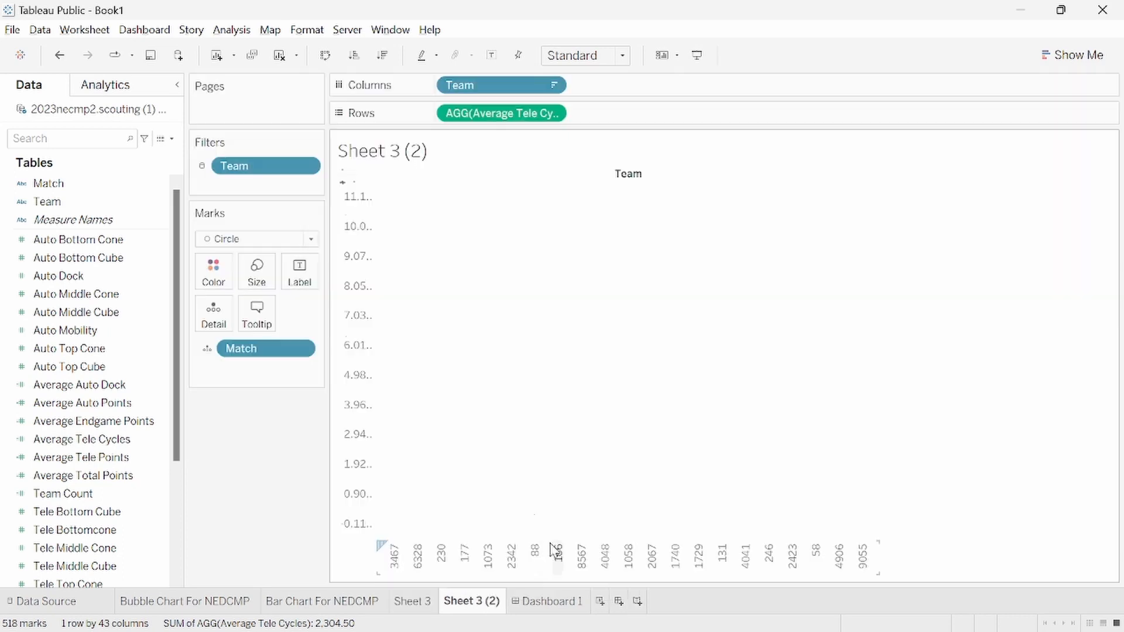
Step: Replace Average Tele Cycles with Average Auto Points on the duplicated box plot's rows and sort the teams in descending order
left_click(114, 446)
left_click(125, 406)
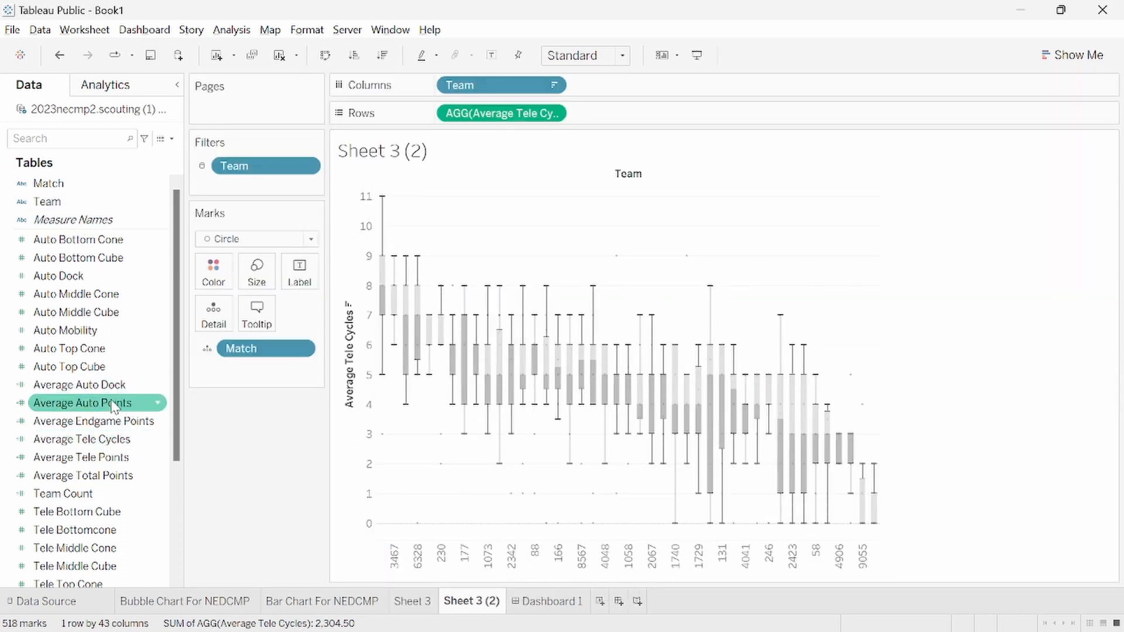
left_click_drag(114, 407, 510, 113)
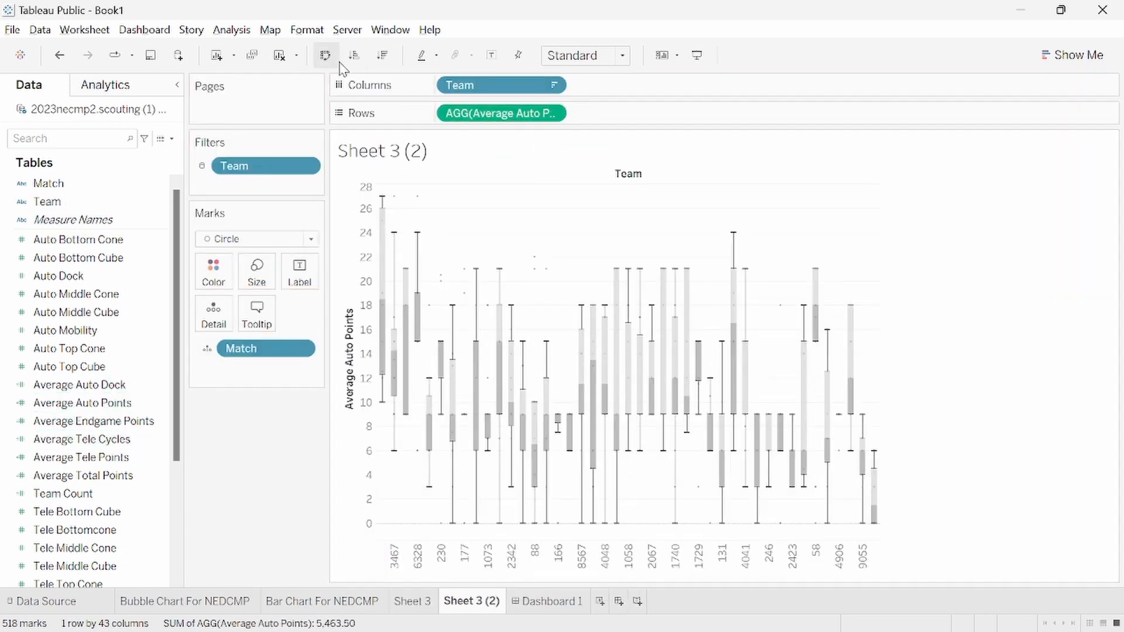
left_click(382, 55)
mouse_move(394, 206)
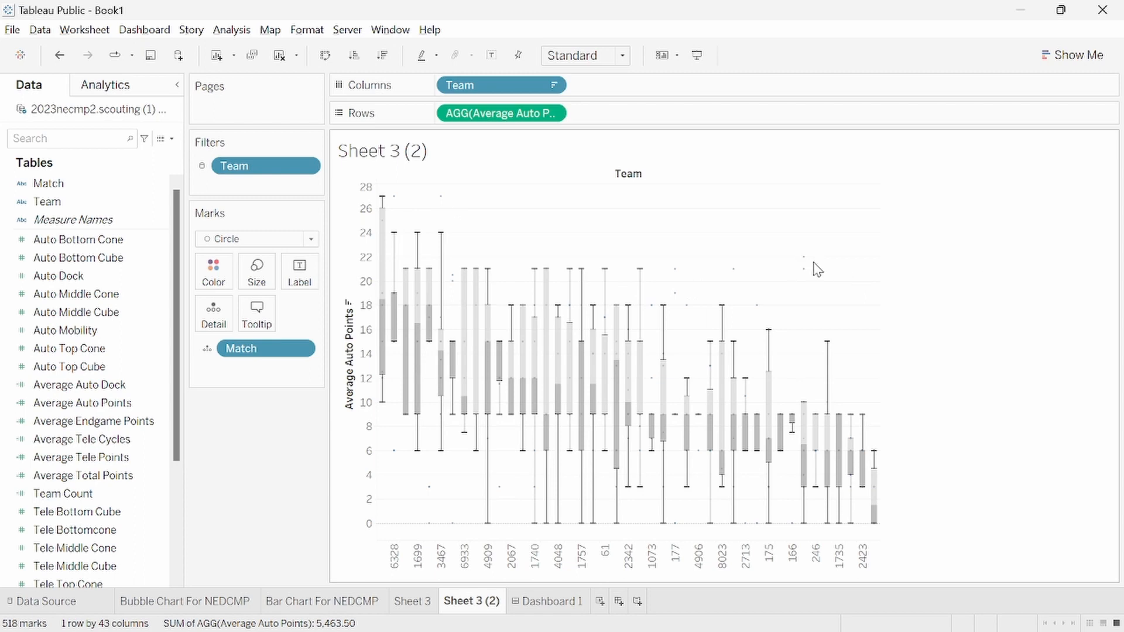
mouse_move(405, 287)
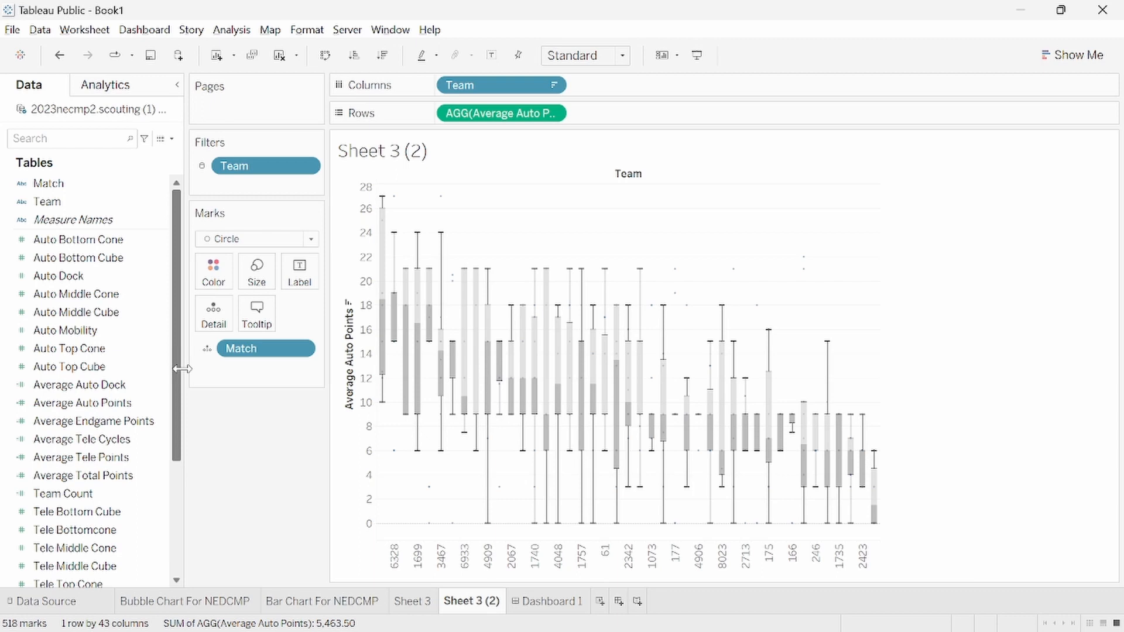
Step: Create a calculated field named Auto Without Dock and begin its formula with SUM([Total Auto Points]
left_click(172, 139)
left_click(146, 151)
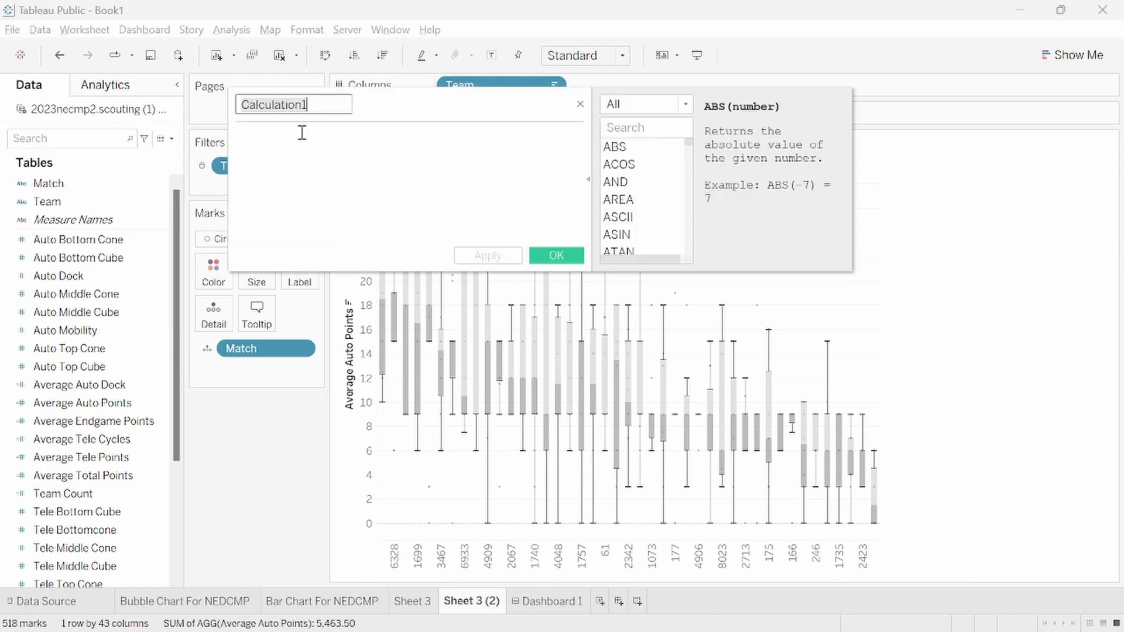
type("Auto Without Dock")
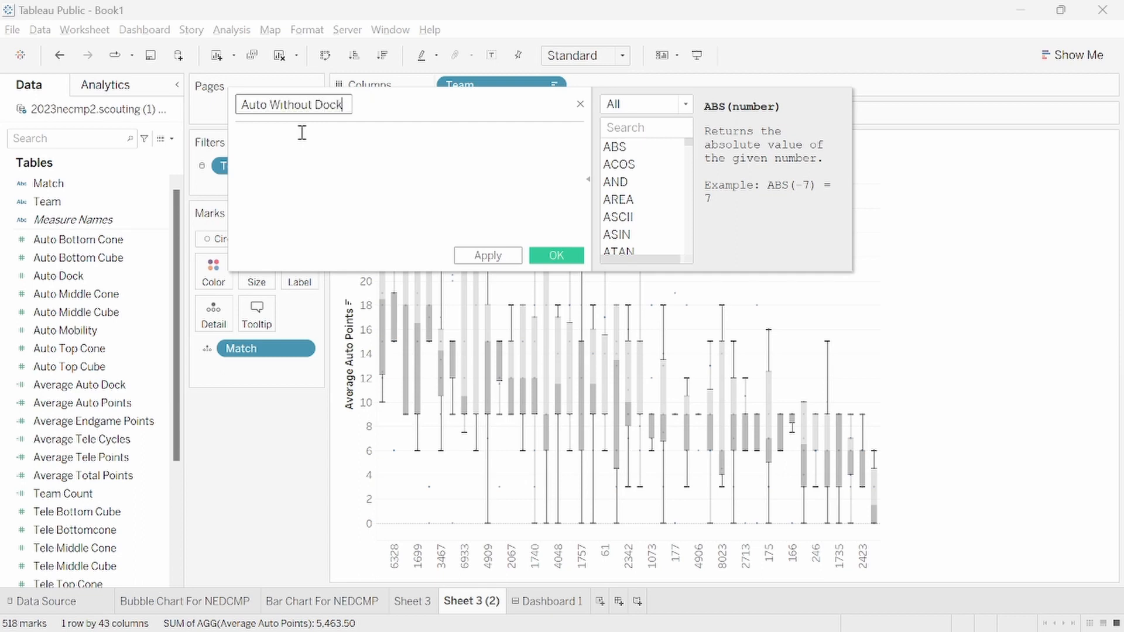
left_click(302, 133)
type("SUM(autpo")
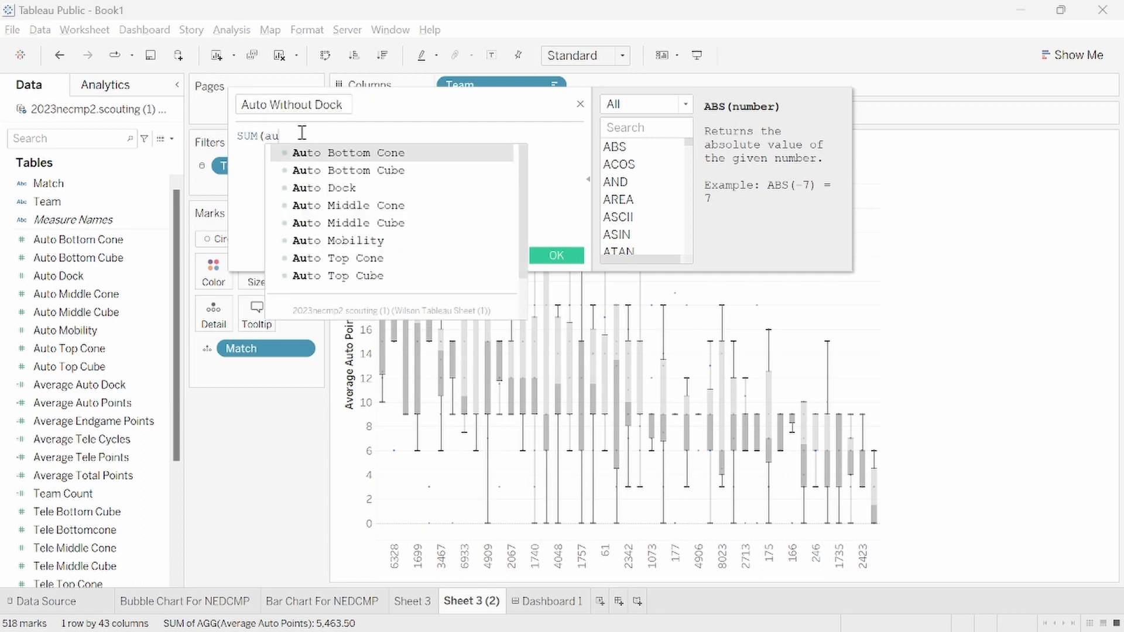
key("BackSpace")
key("BackSpace")
key("BackSpace")
key("BackSpace")
key("BackSpace")
type("tota")
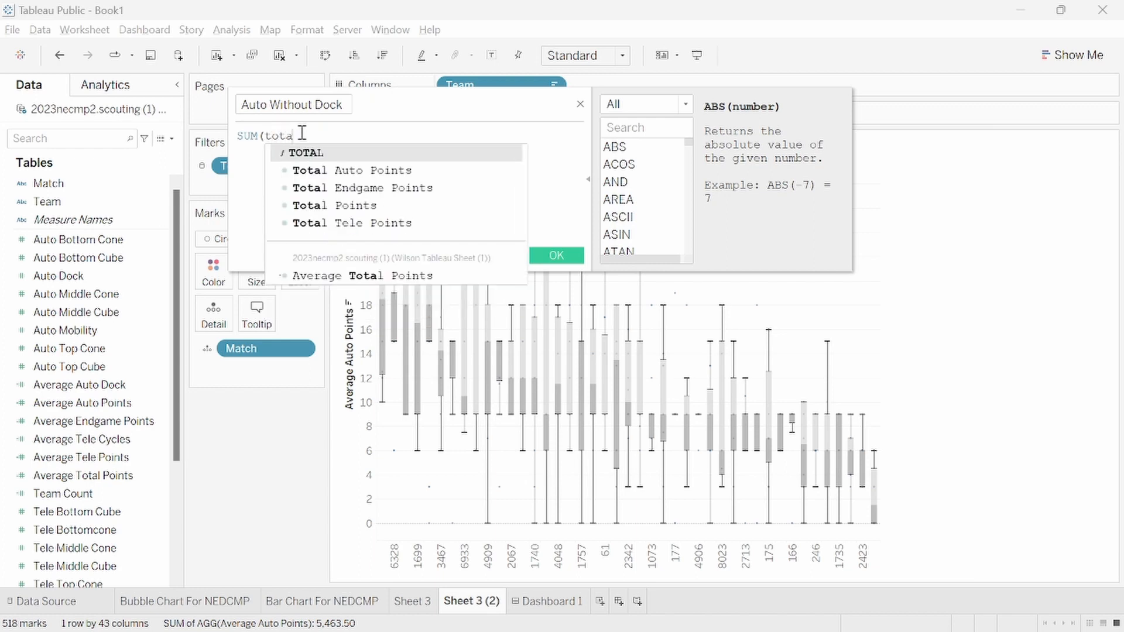
key("Down")
key("Return")
Step: Complete the formula as SUM([Total Auto Points]-[Auto Dock])/[Team Count] and save the calculated field
type("-auto")
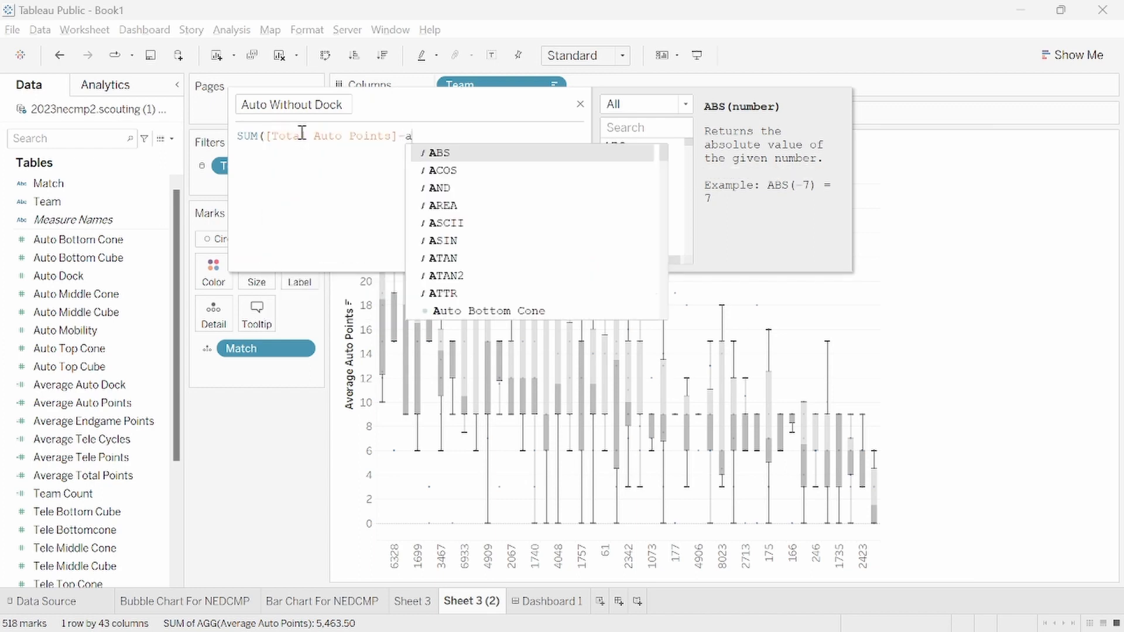
key("Down")
key("Down")
key("Return")
type(")/mat")
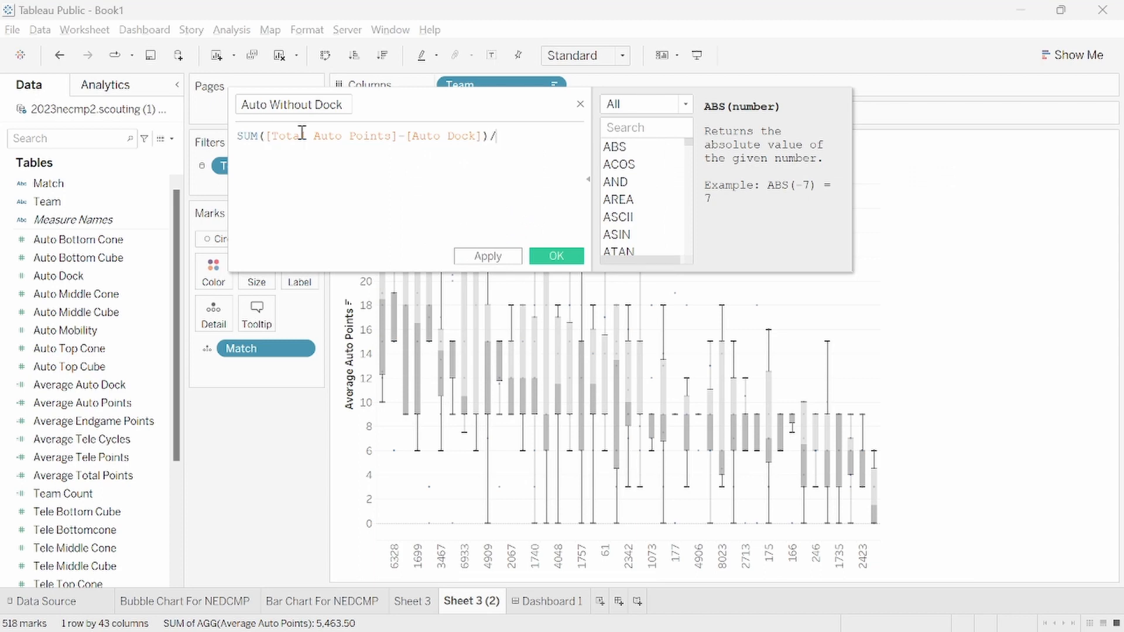
key("BackSpace")
key("BackSpace")
key("BackSpace")
type("tea")
key("Down")
key("Return")
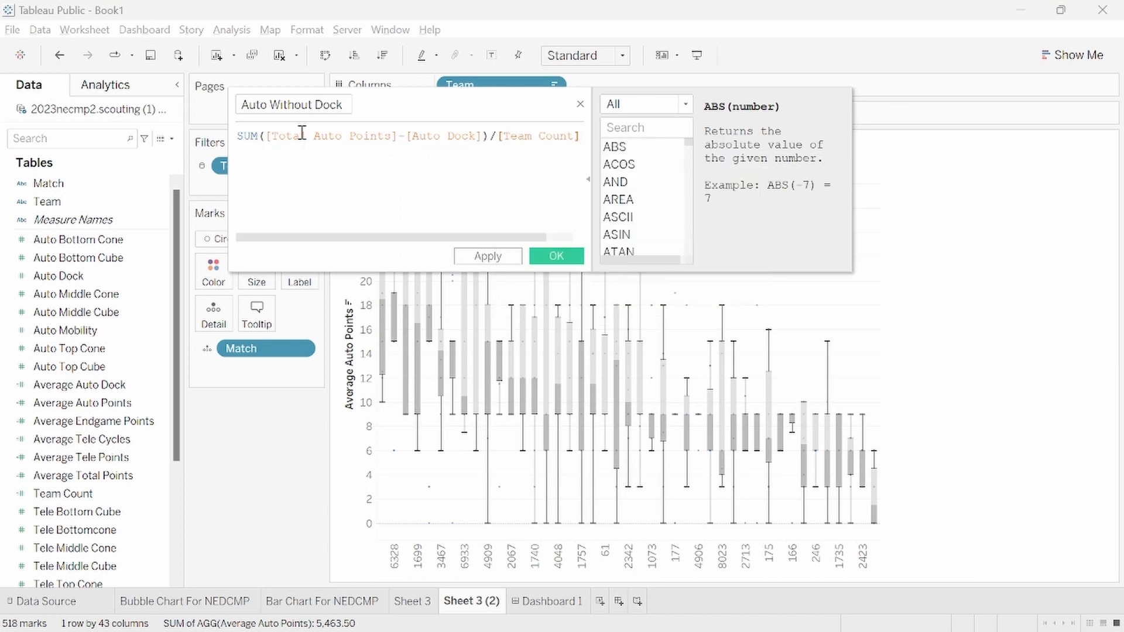
left_click(556, 255)
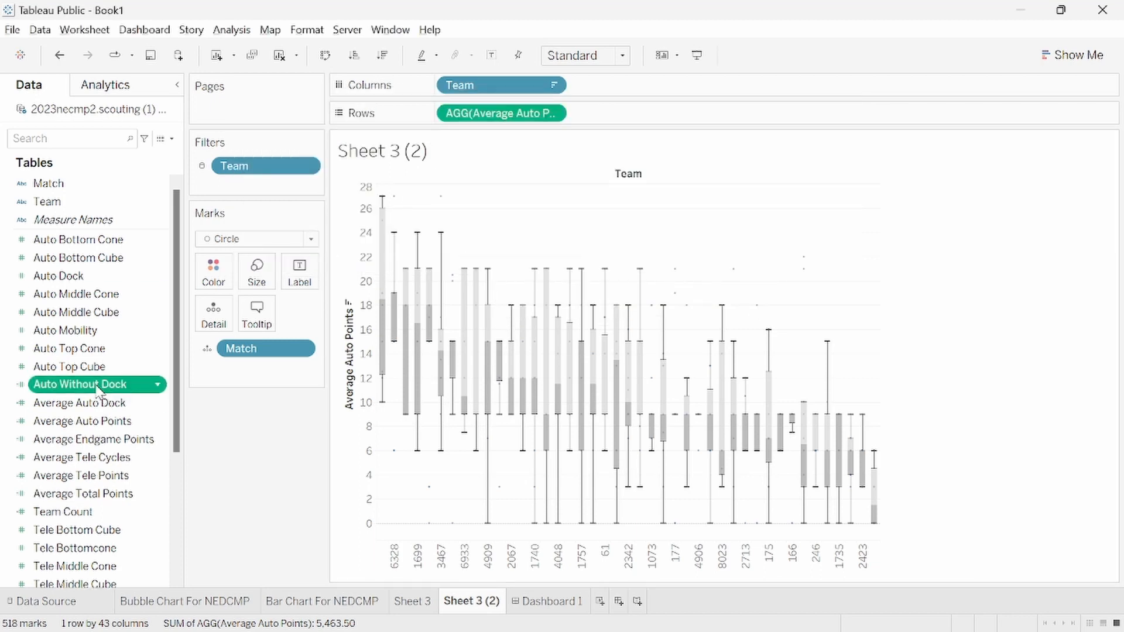
Step: Replace Average Auto Points with Auto Without Dock on the duplicated box plot's rows and sort the teams in descending order
left_click_drag(80, 384, 507, 119)
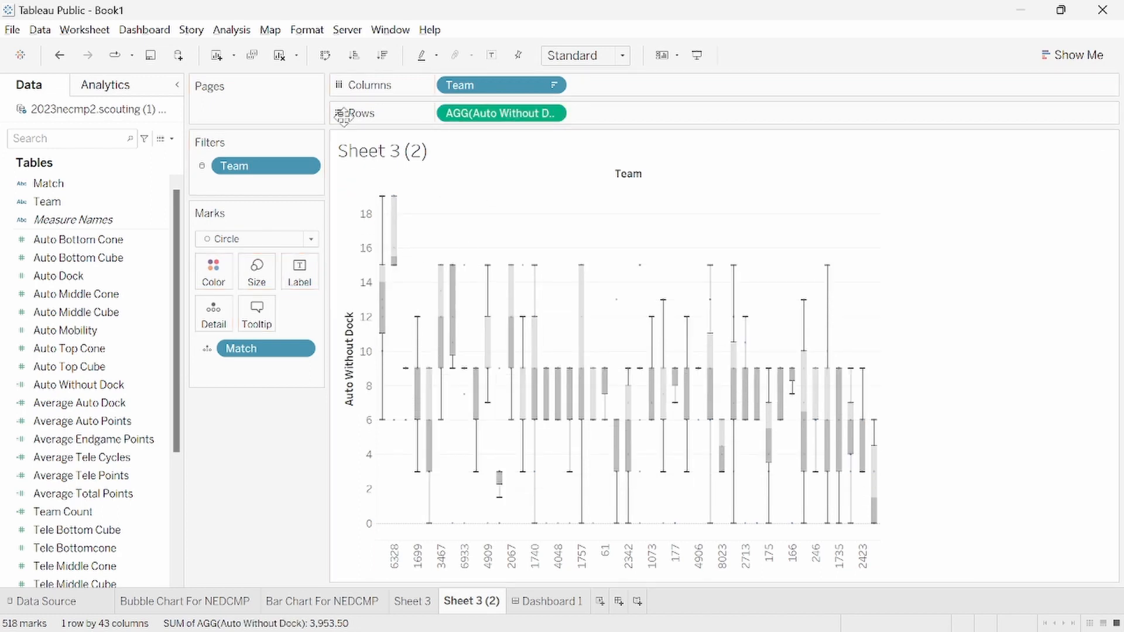
left_click(382, 55)
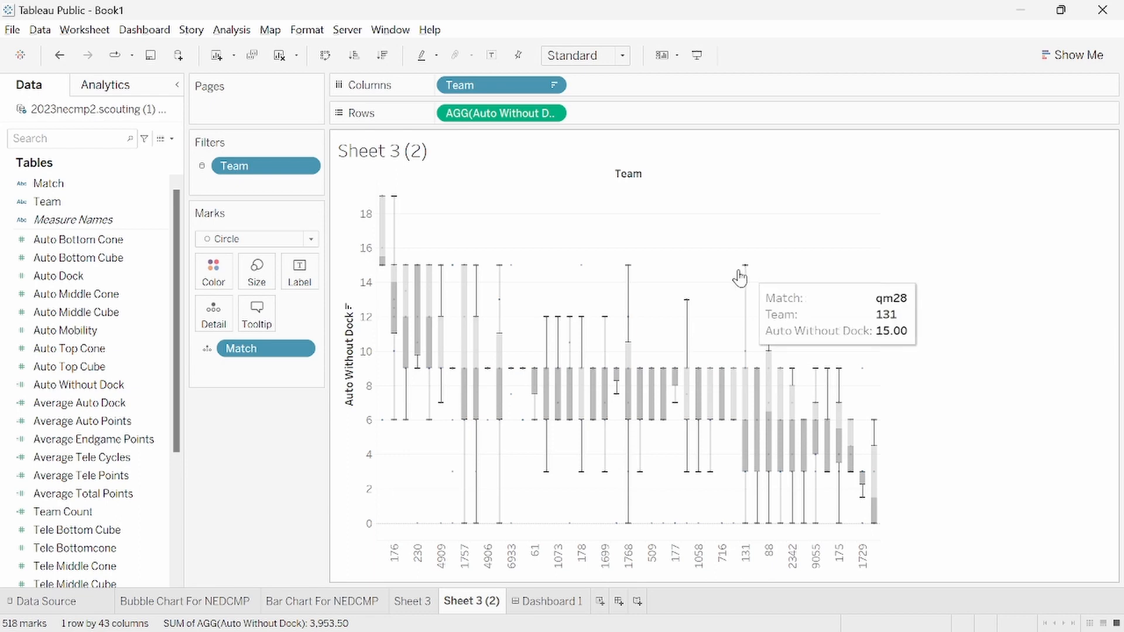
mouse_move(625, 272)
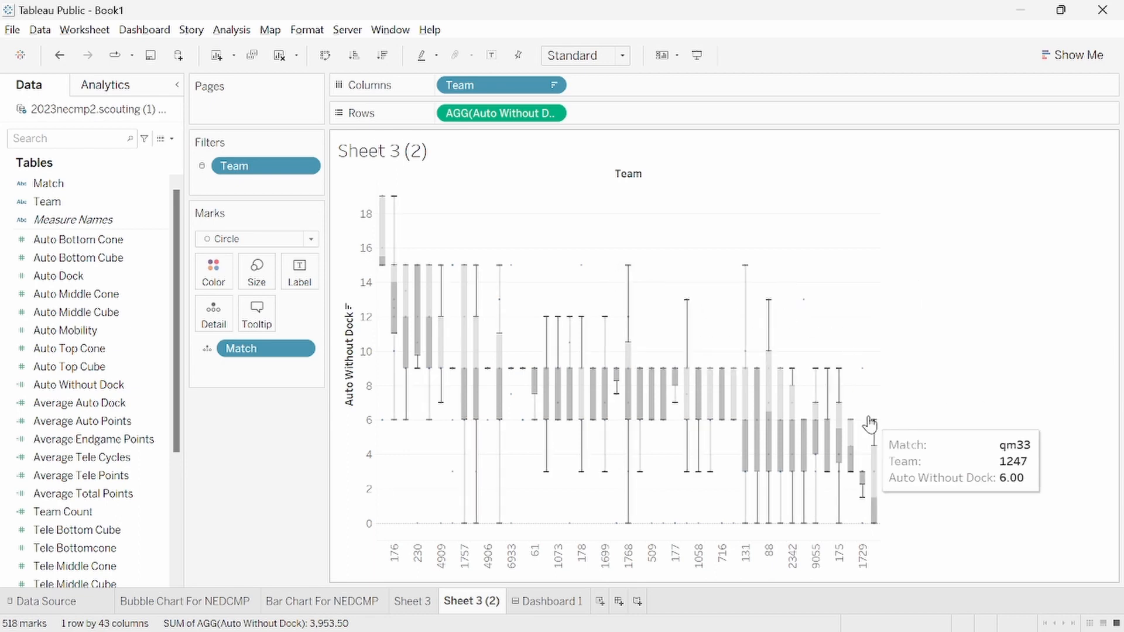
Step: Place the Sheet 3 (2) box plot on Dashboard 1 beside the bar chart, below the Sheet 3 box plot
left_click(550, 603)
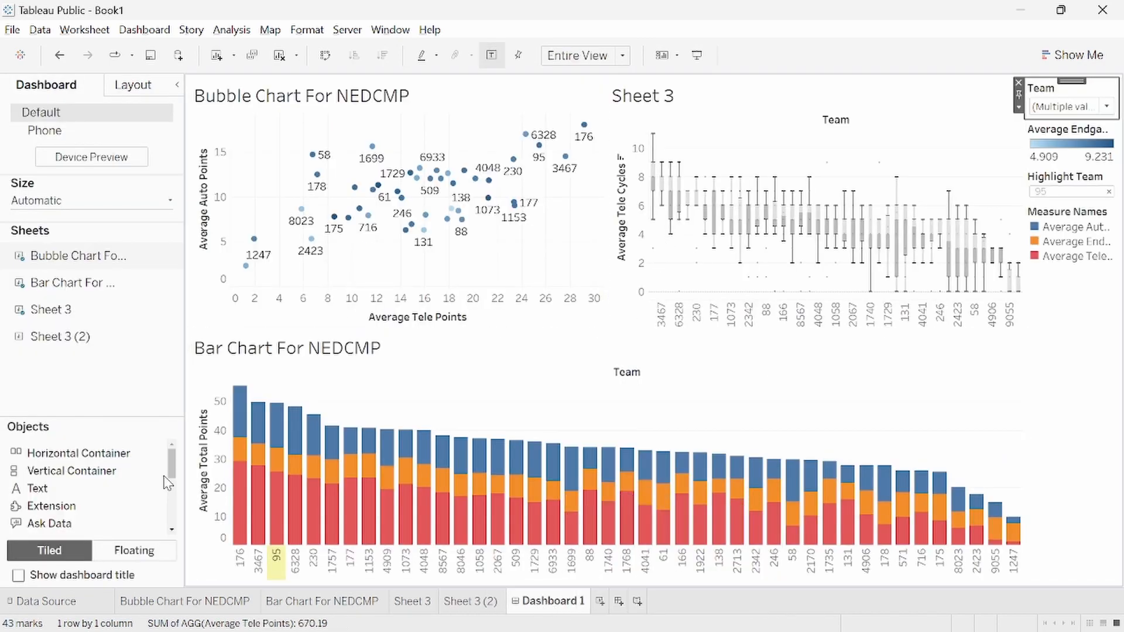
mouse_move(63, 350)
left_click_drag(64, 350, 867, 407)
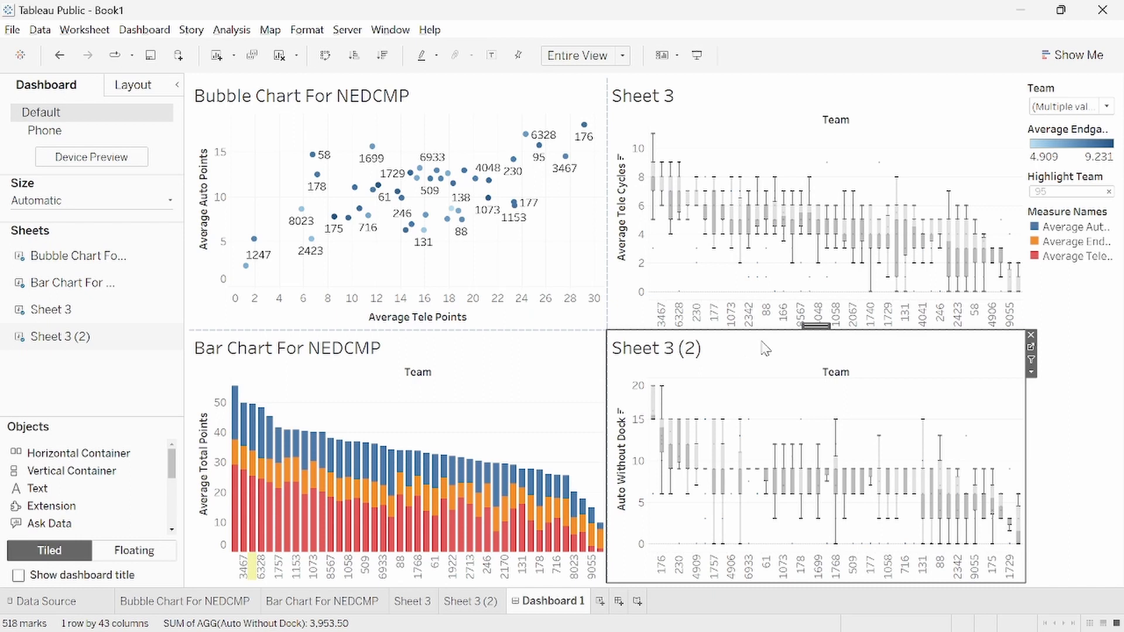
Step: Create a second dashboard and set its size to Automatic
left_click(619, 601)
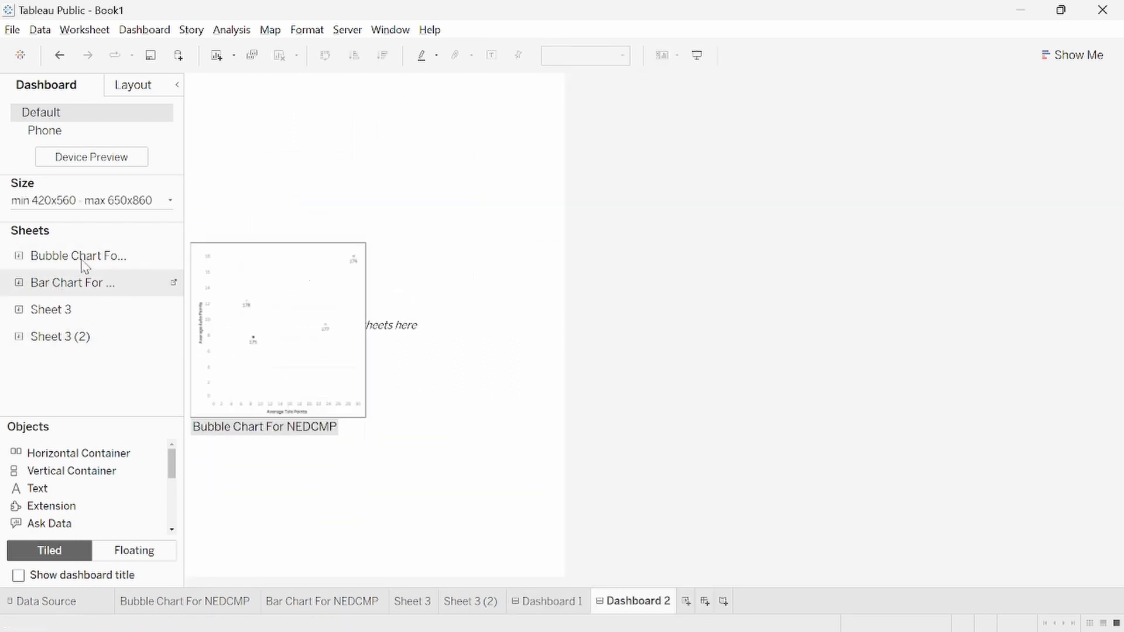
left_click(70, 202)
left_click(75, 228)
left_click(76, 253)
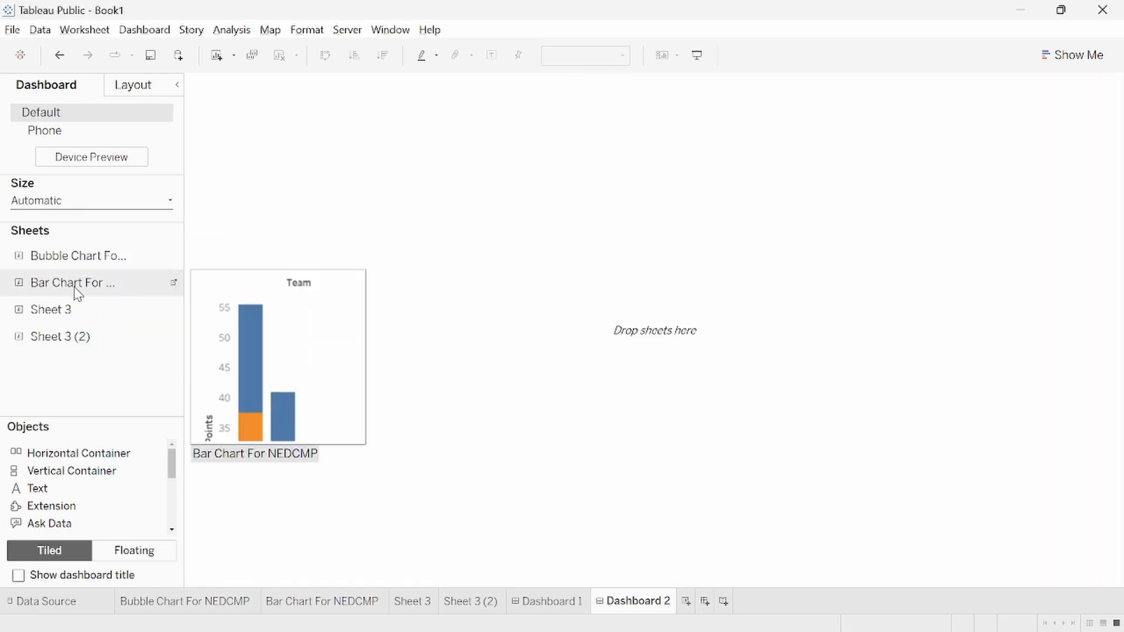
Step: Place the bar chart on Dashboard 2 with Sheet 3 beside it and Sheet 3 (2) below Sheet 3
left_click_drag(76, 287, 404, 298)
left_click_drag(82, 317, 798, 319)
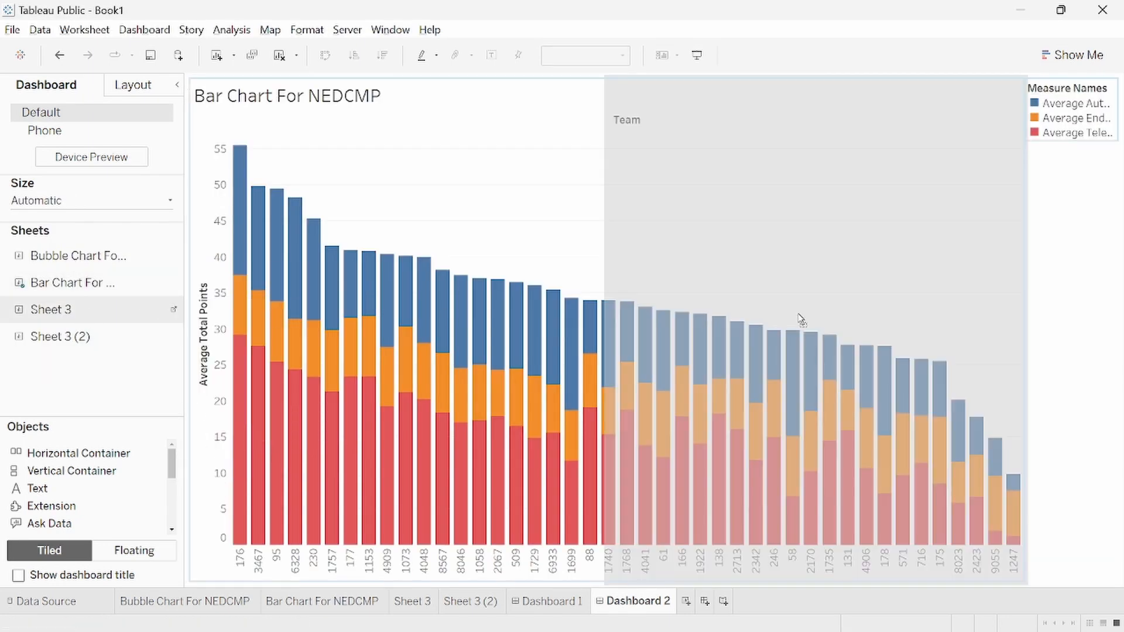
mouse_move(88, 335)
left_mouse_down()
mouse_move(808, 328)
mouse_move(609, 430)
mouse_move(589, 500)
mouse_move(927, 505)
mouse_move(913, 498)
left_mouse_up()
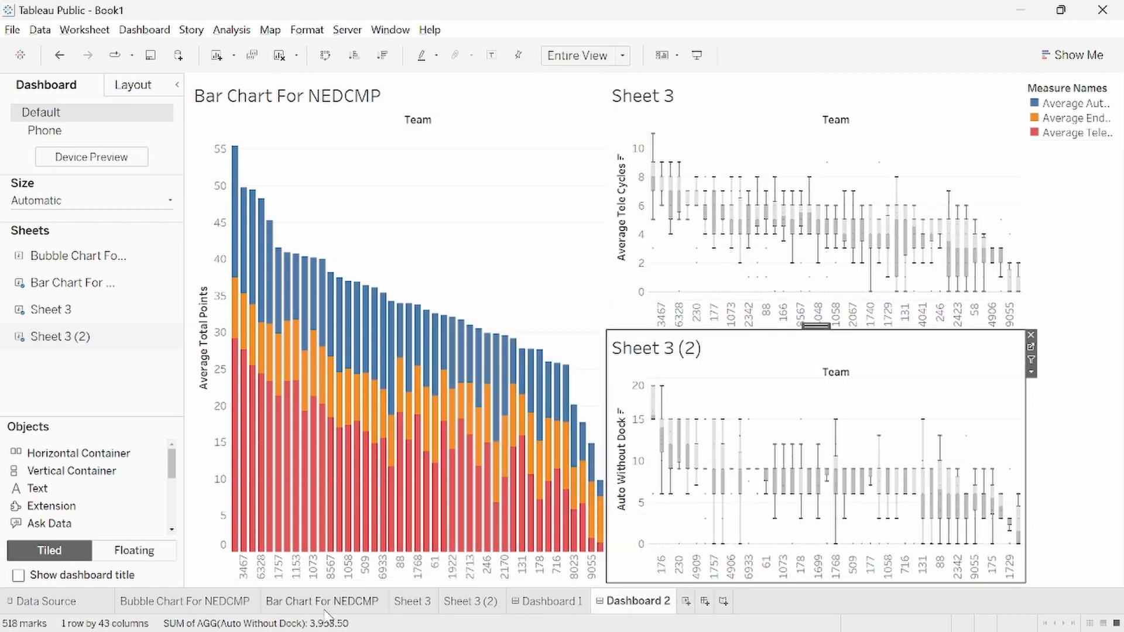
Step: Show the Team filter and the Team highlighter on the Bar Chart For NEDCMP worksheet
left_click(157, 602)
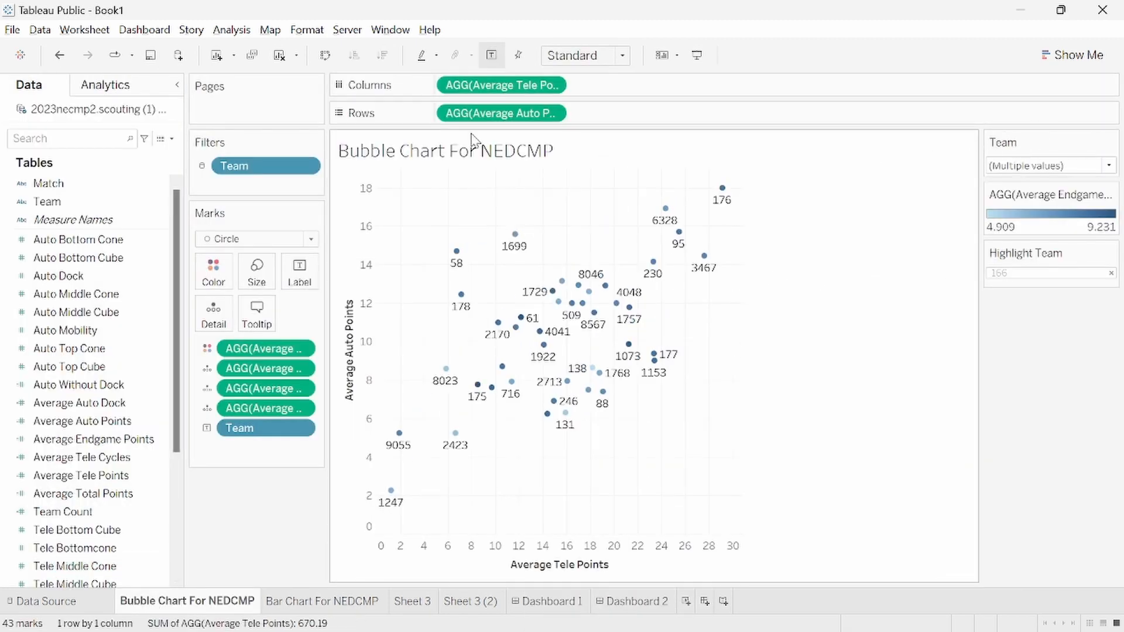
left_click(633, 601)
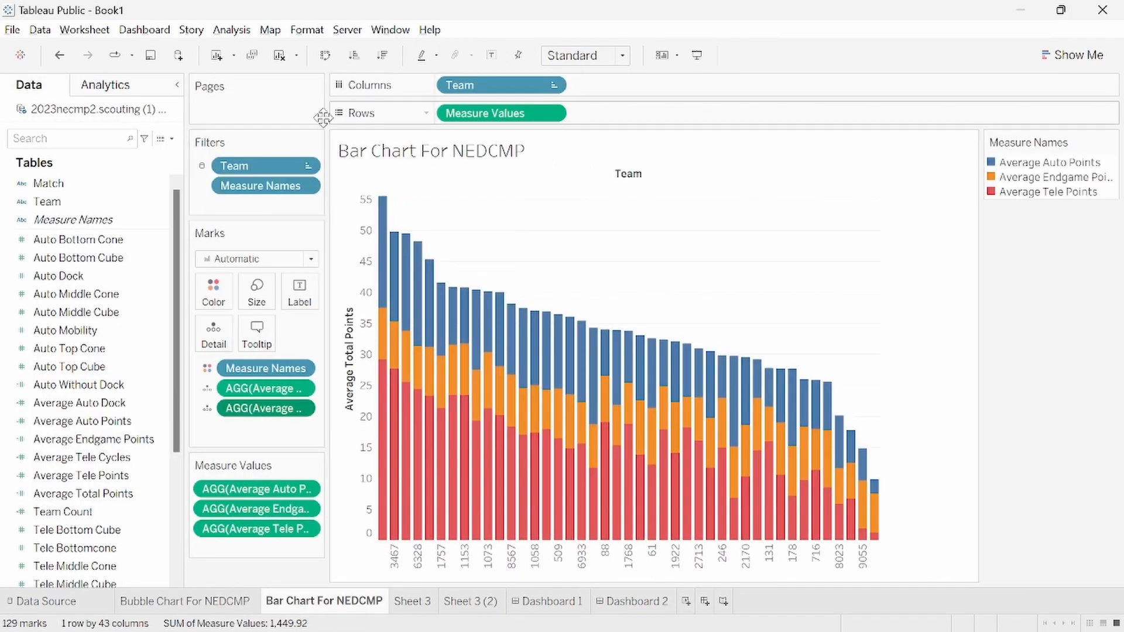
right_click(258, 169)
left_click(313, 208)
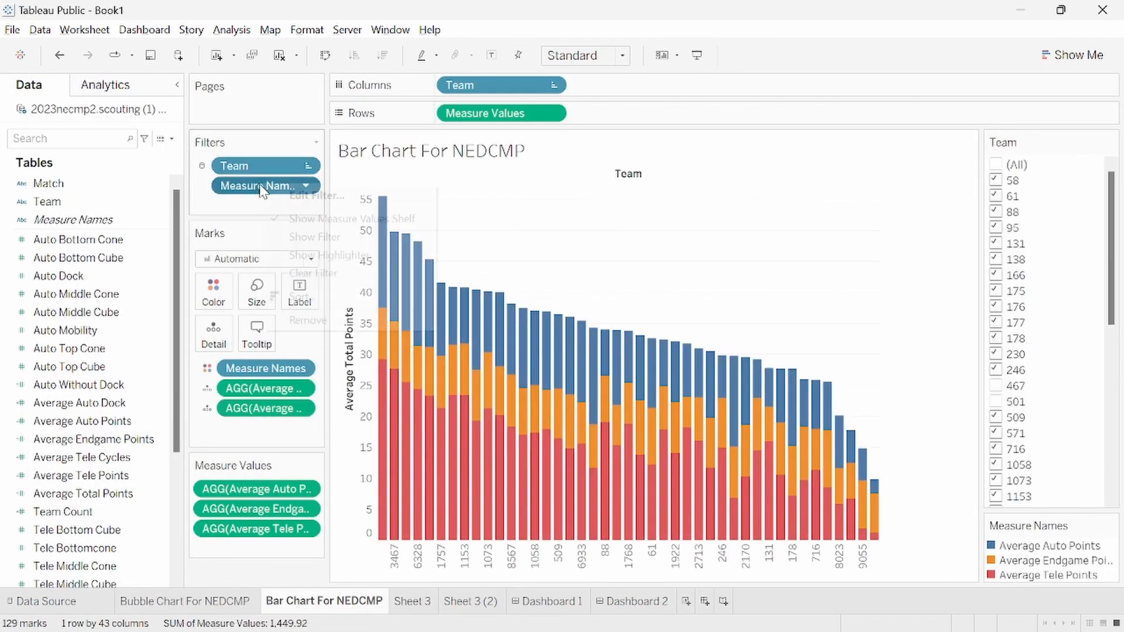
right_click(281, 186)
right_click(254, 168)
left_click(310, 221)
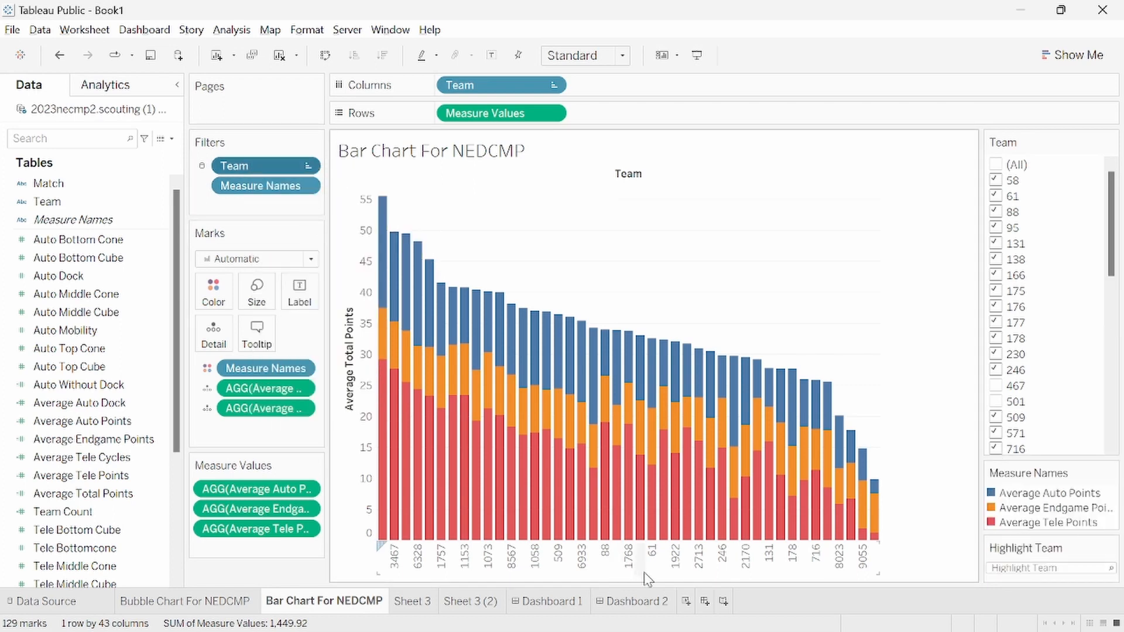
Step: Replace the bar chart on Dashboard 2 with a fresh copy beside Sheet 3, and include all teams in its Team filter
left_click(635, 601)
left_click(585, 96)
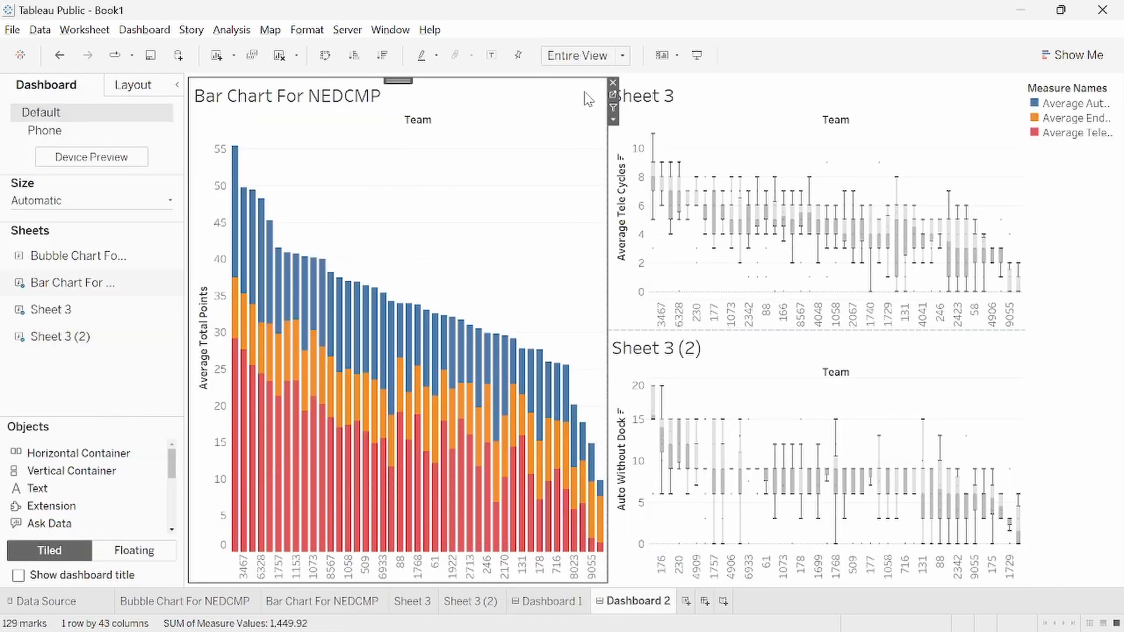
left_click(611, 85)
left_click_drag(97, 291, 552, 289)
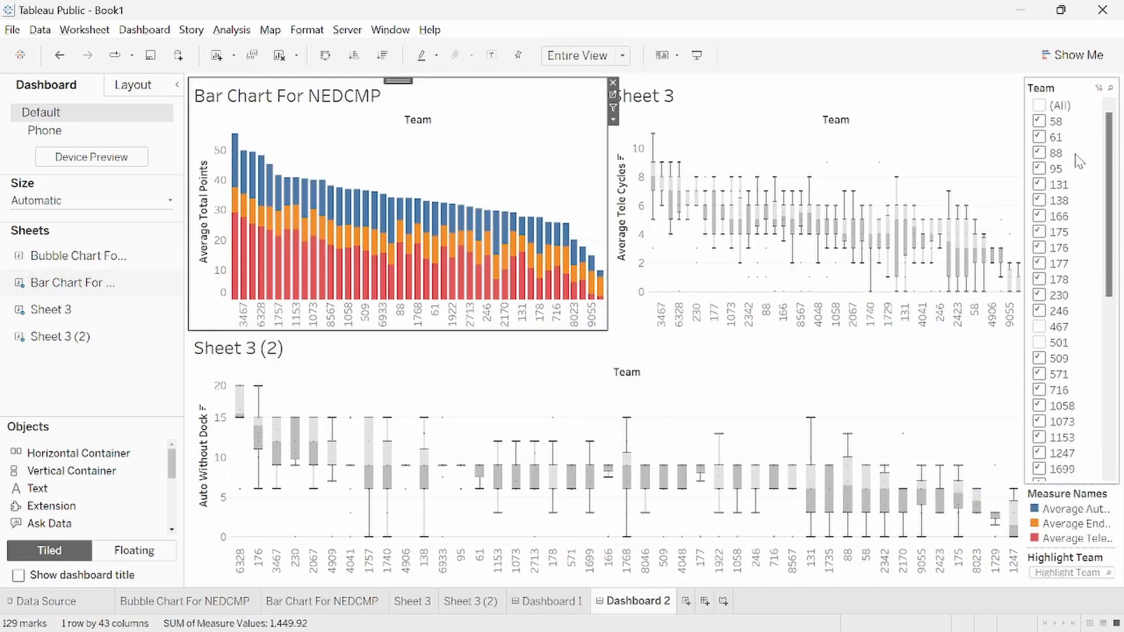
left_click(1040, 105)
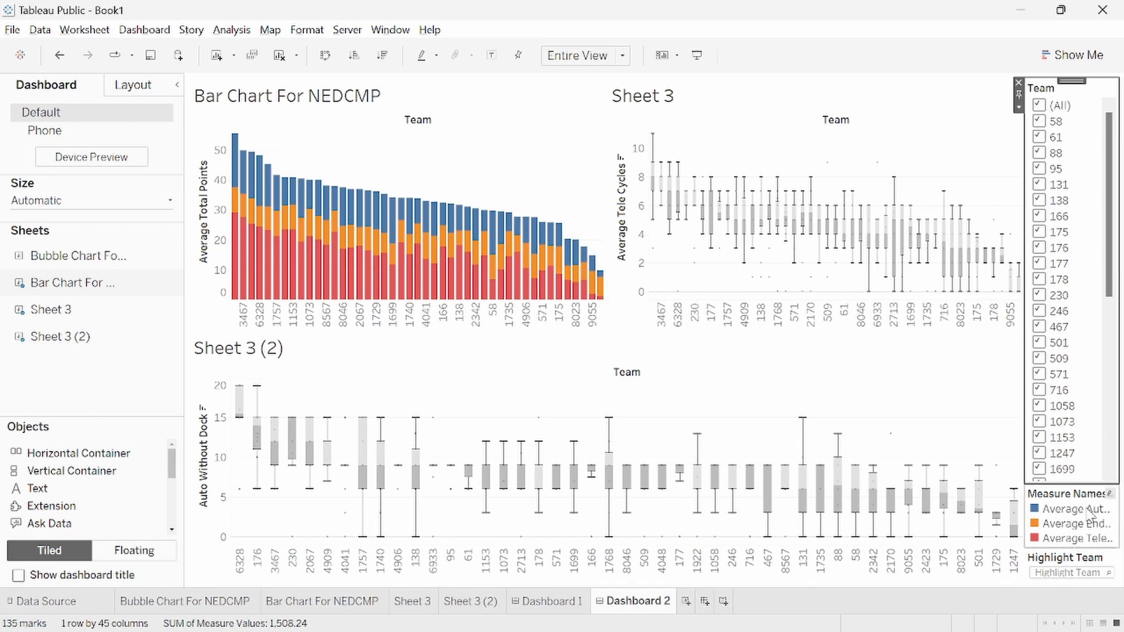
Step: Make the Measure Names legend floating and place it over the empty upper area of the bar chart
left_click(1030, 505)
left_click(1020, 513)
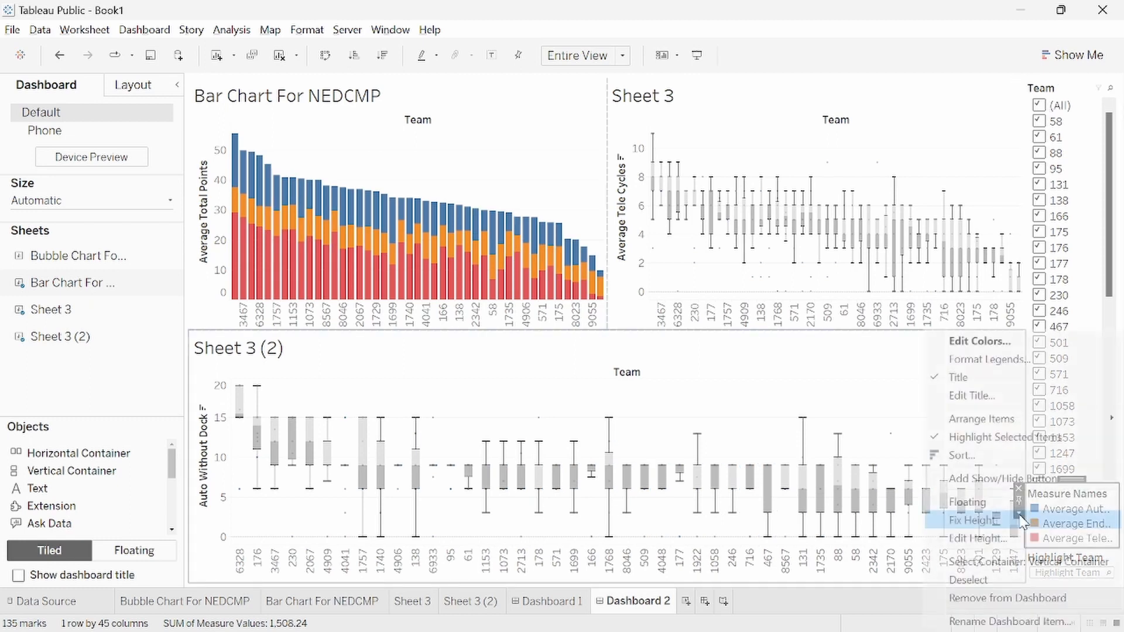
left_click(1016, 501)
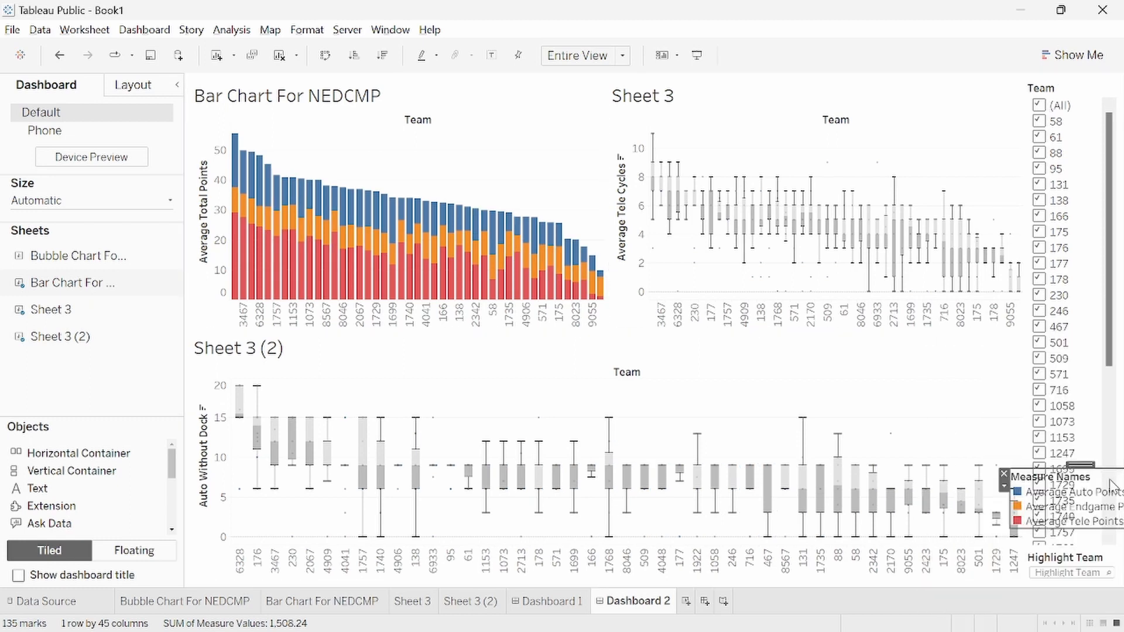
left_click_drag(1080, 467, 469, 190)
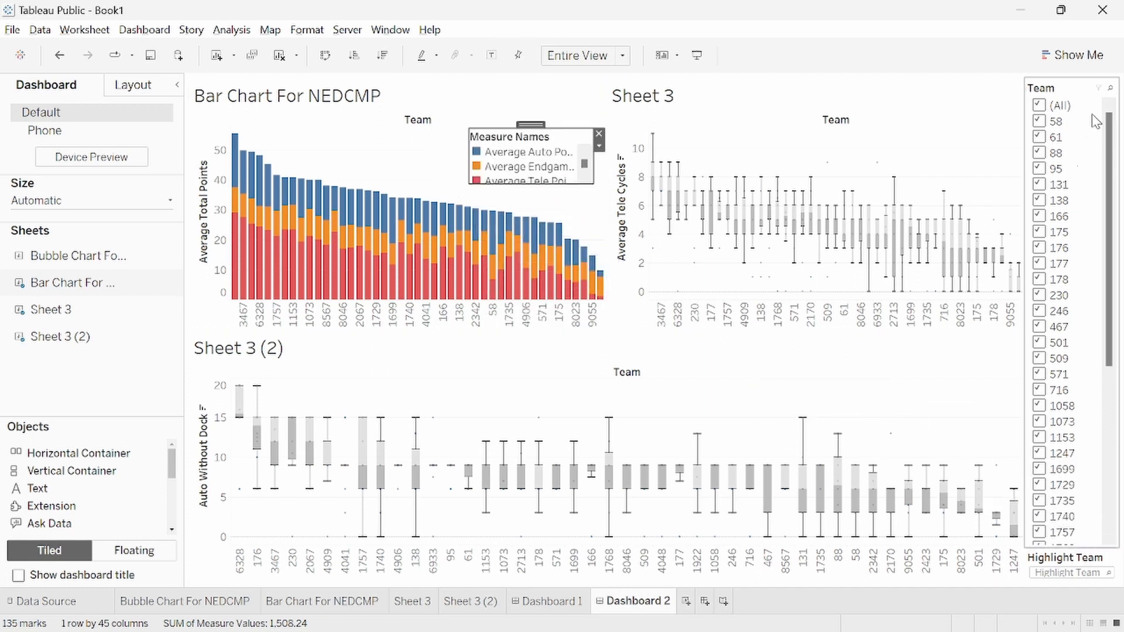
Step: Change the dashboard's Team filter to a Multiple Values (dropdown) control
left_click(1051, 96)
left_click(1019, 107)
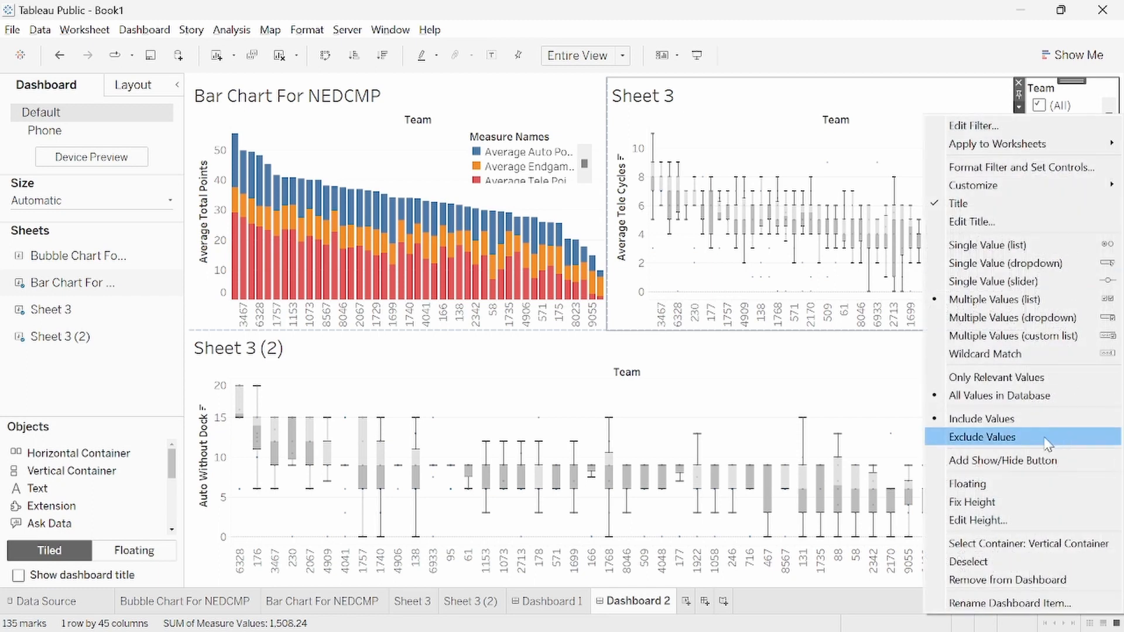
left_click(1019, 322)
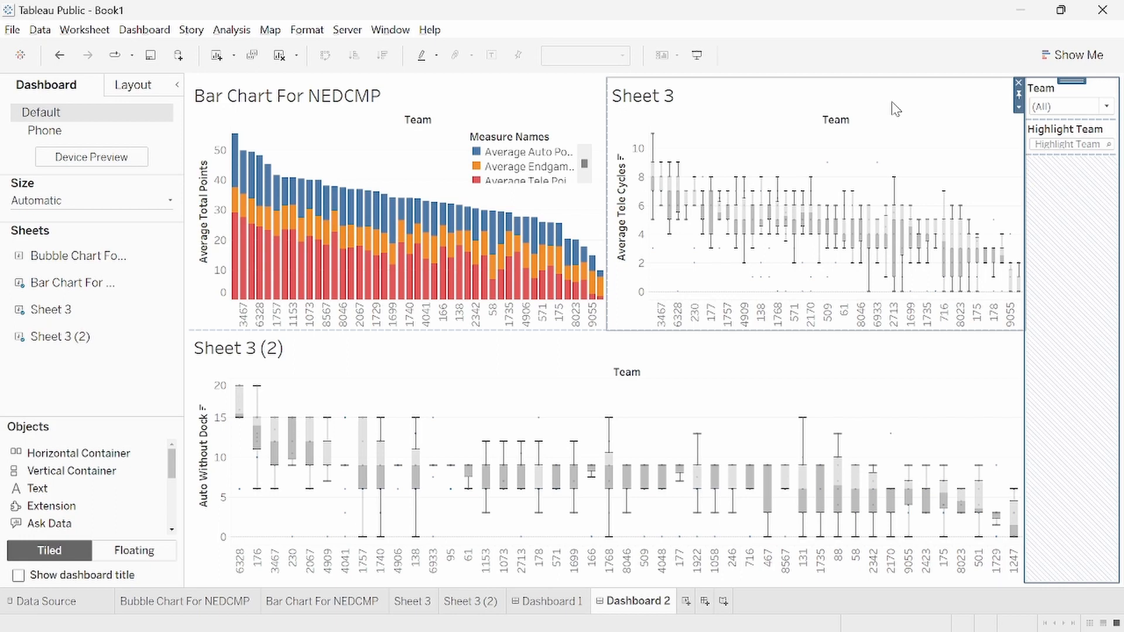
Step: Open the Bar Chart For NEDCMP worksheet and check its Team filter selection
left_click(293, 603)
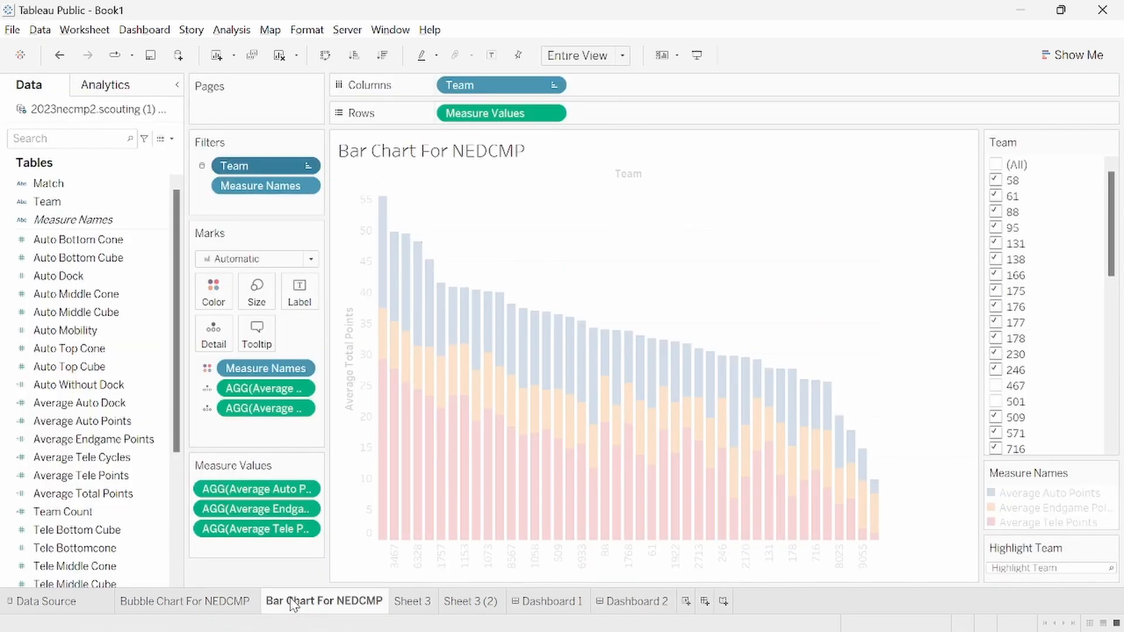
mouse_move(430, 602)
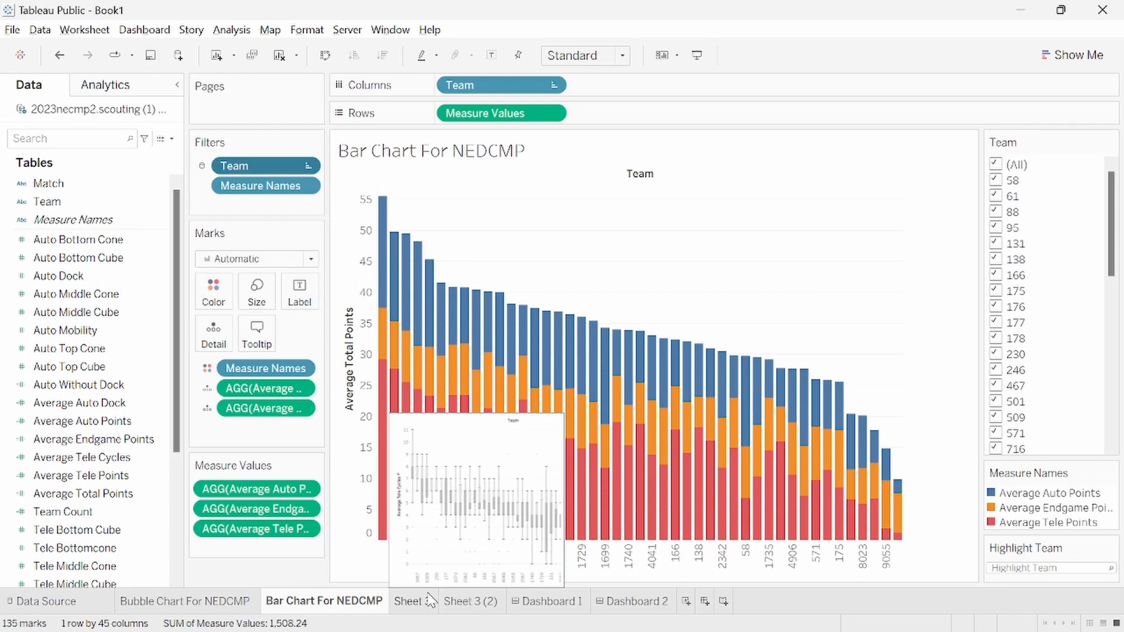